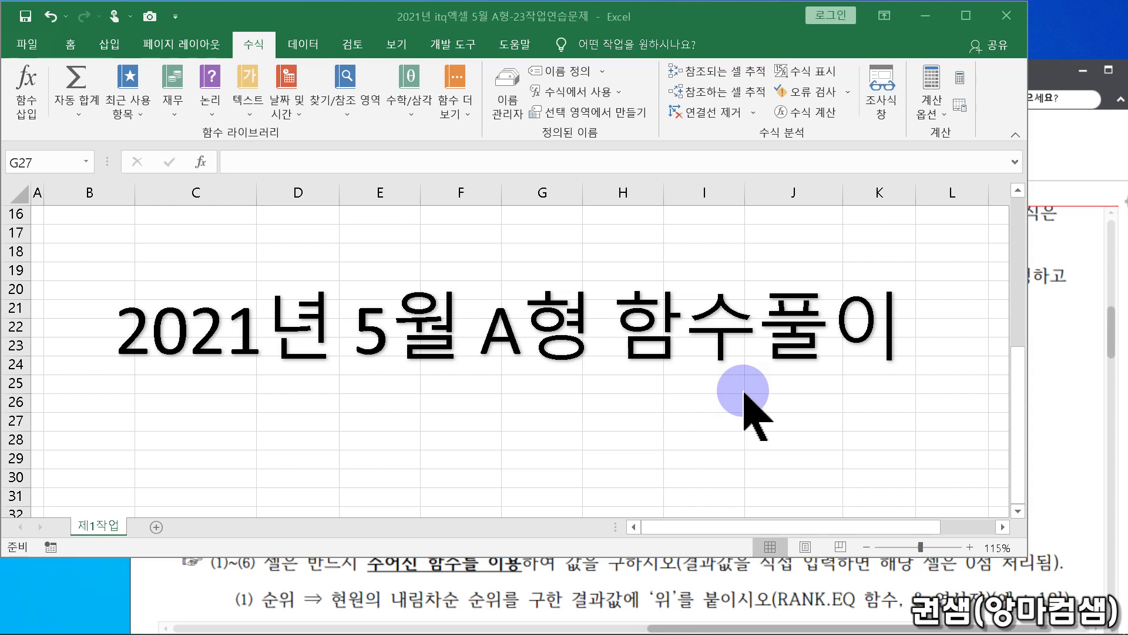
# - Insert the RANK.EQ function in cell I5, the first 순위 cell, by searching for rank.eq
pyautogui.scroll(5, 775, 414)
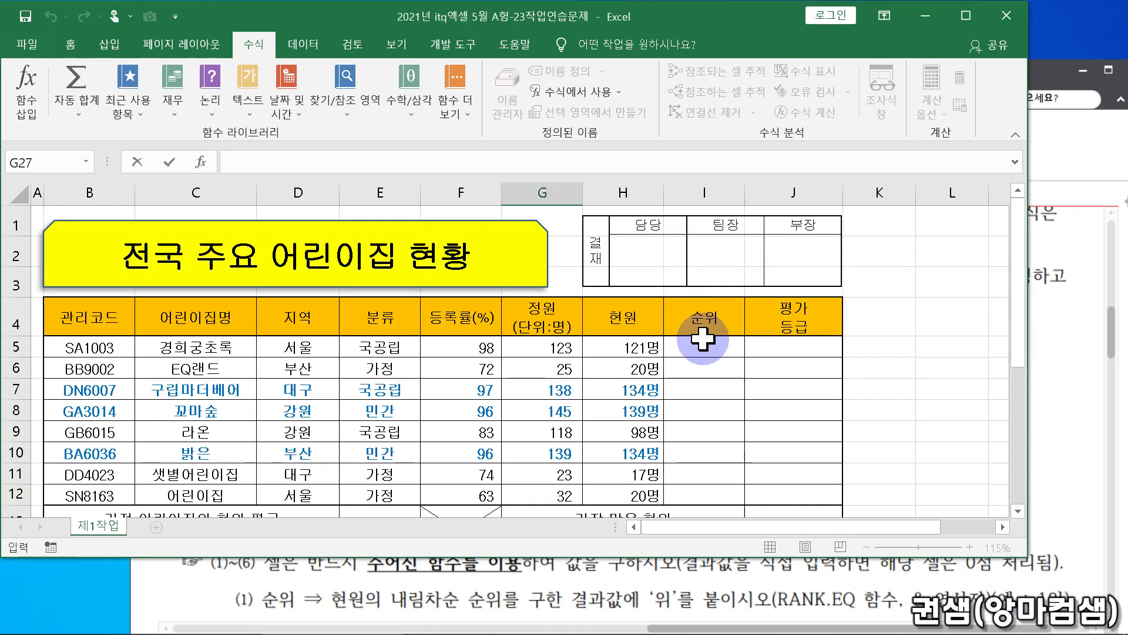
pyautogui.click(704, 344)
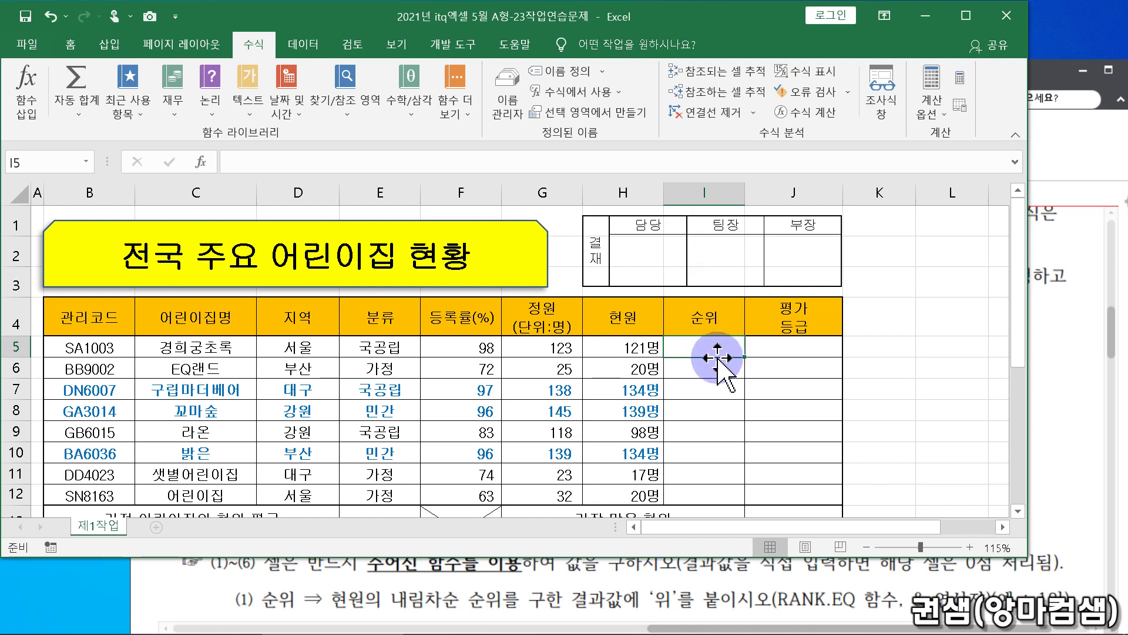
pyautogui.click(76, 44)
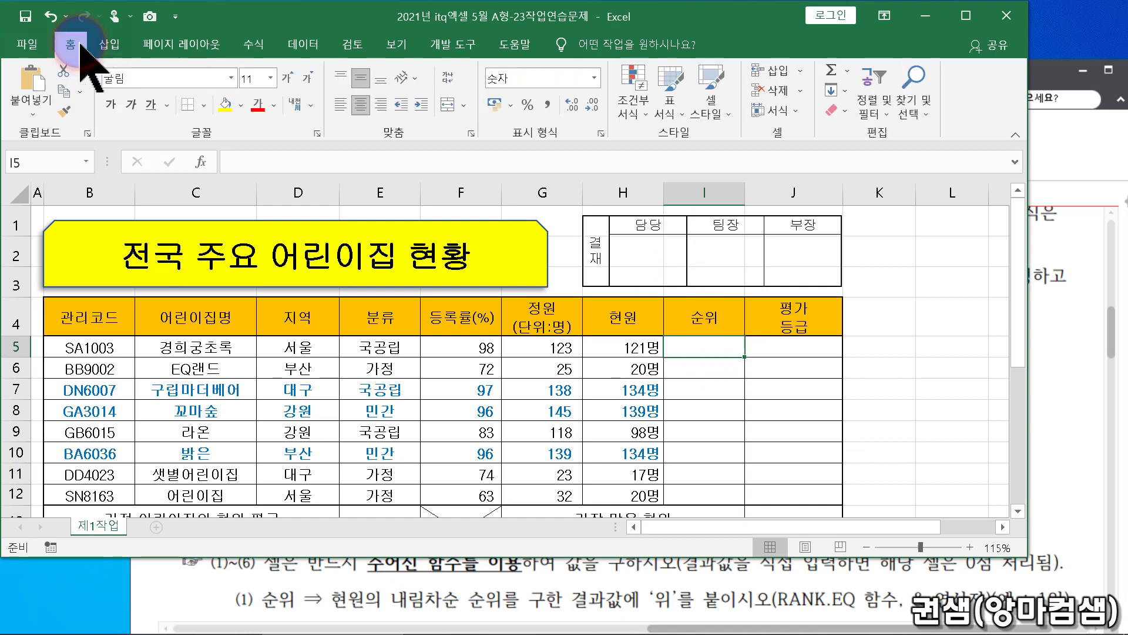
pyautogui.click(850, 71)
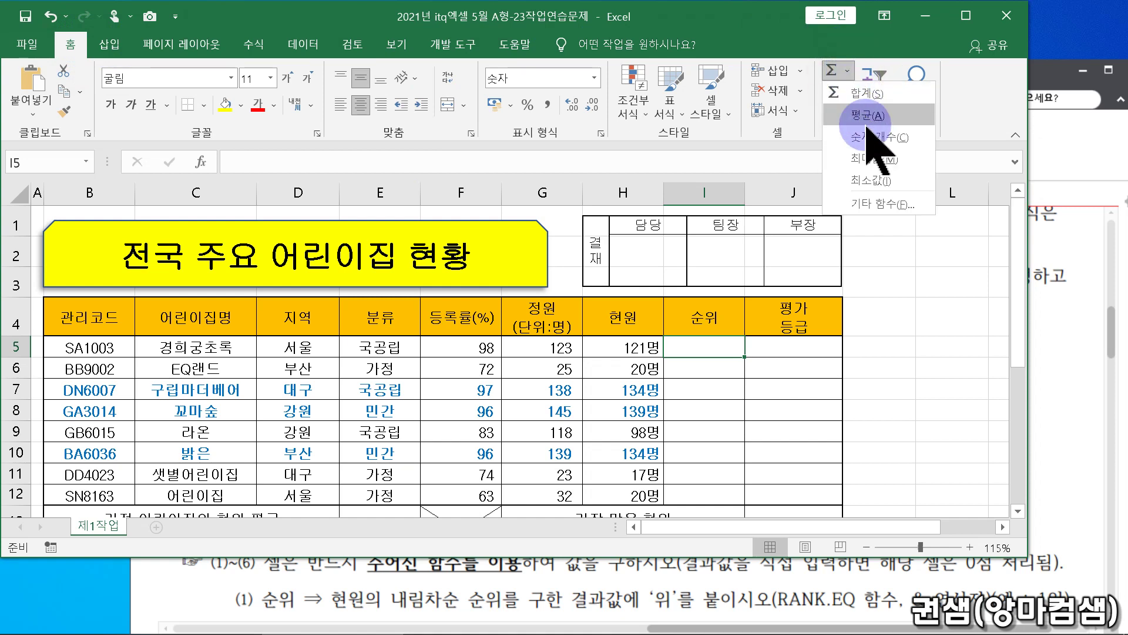
pyautogui.click(909, 204)
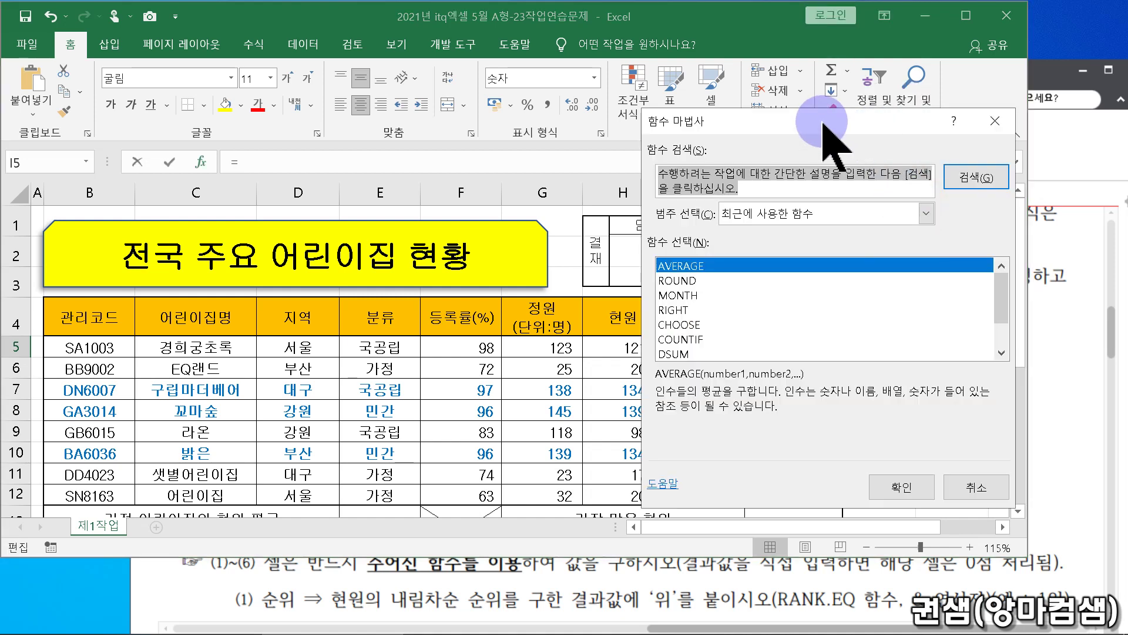
pyautogui.moveTo(824, 113); pyautogui.dragTo(908, 121)
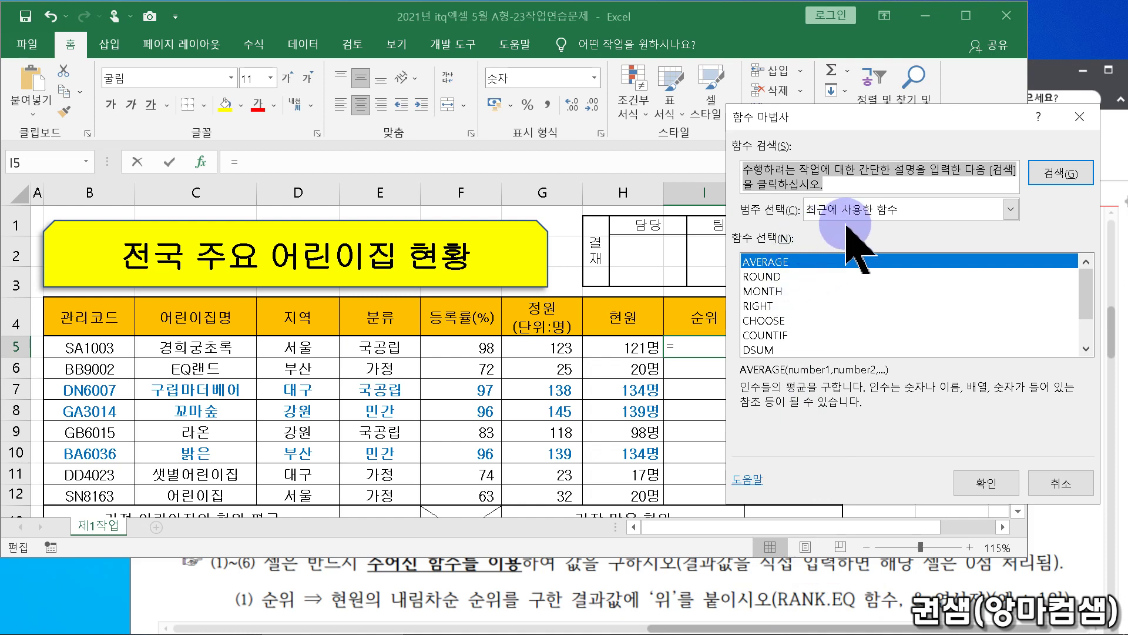
pyautogui.click(839, 184)
pyautogui.write('ㄱ')
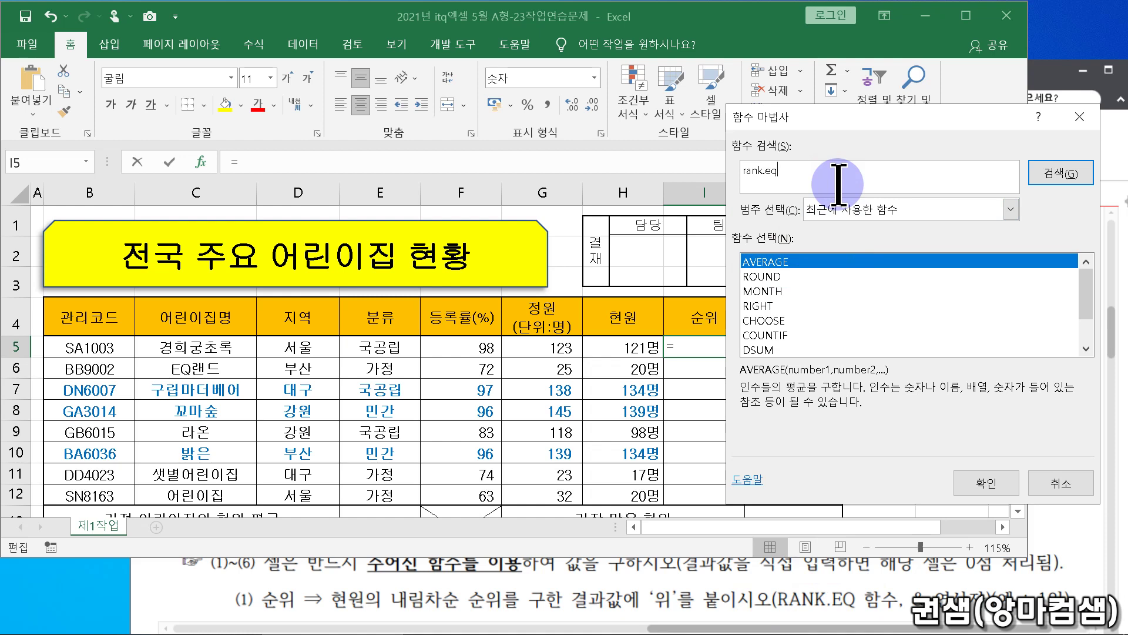
pyautogui.press('Return')
pyautogui.press('Return')
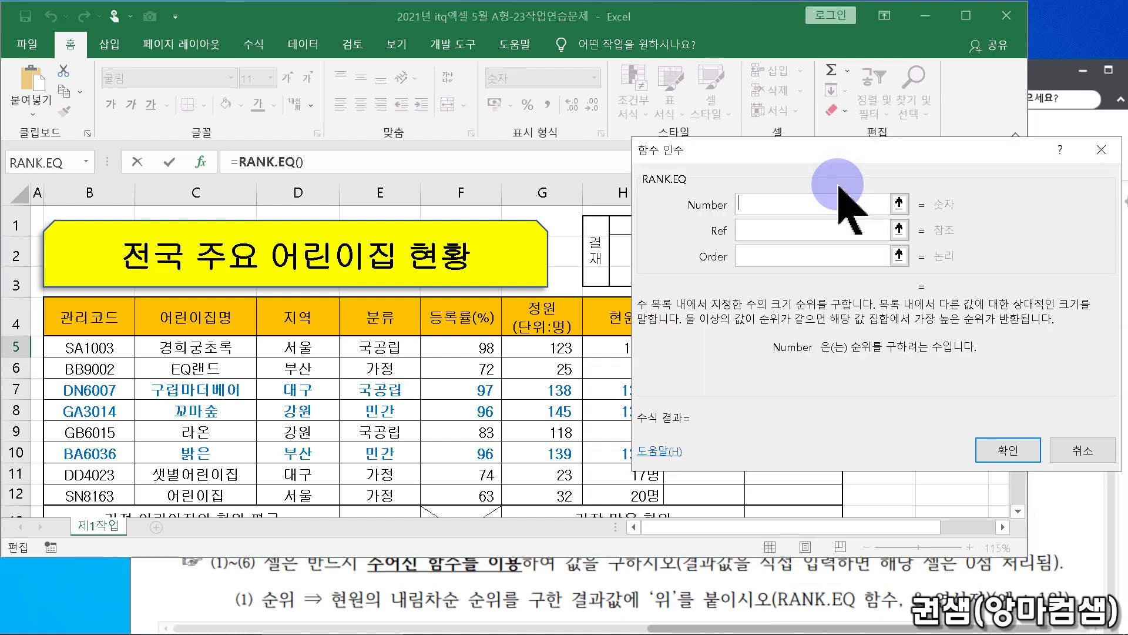
# - Set the RANK.EQ Number argument to H5 and Ref to $H$5:$H$12, leave Order empty for descending order, and accept the function
pyautogui.moveTo(781, 156); pyautogui.dragTo(815, 157)
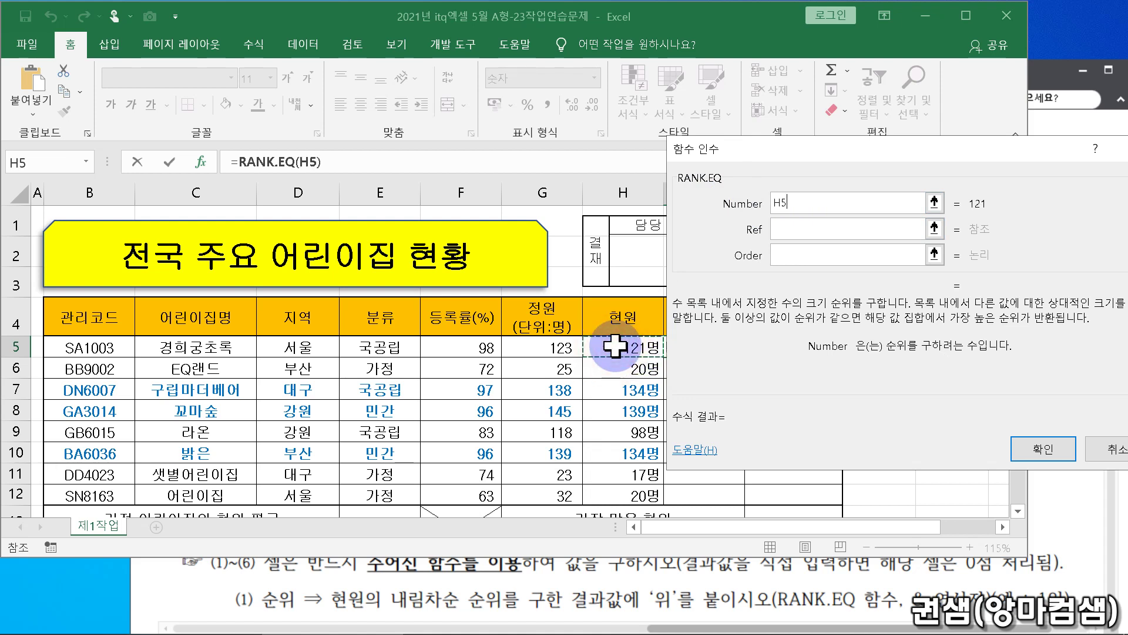
pyautogui.click(785, 235)
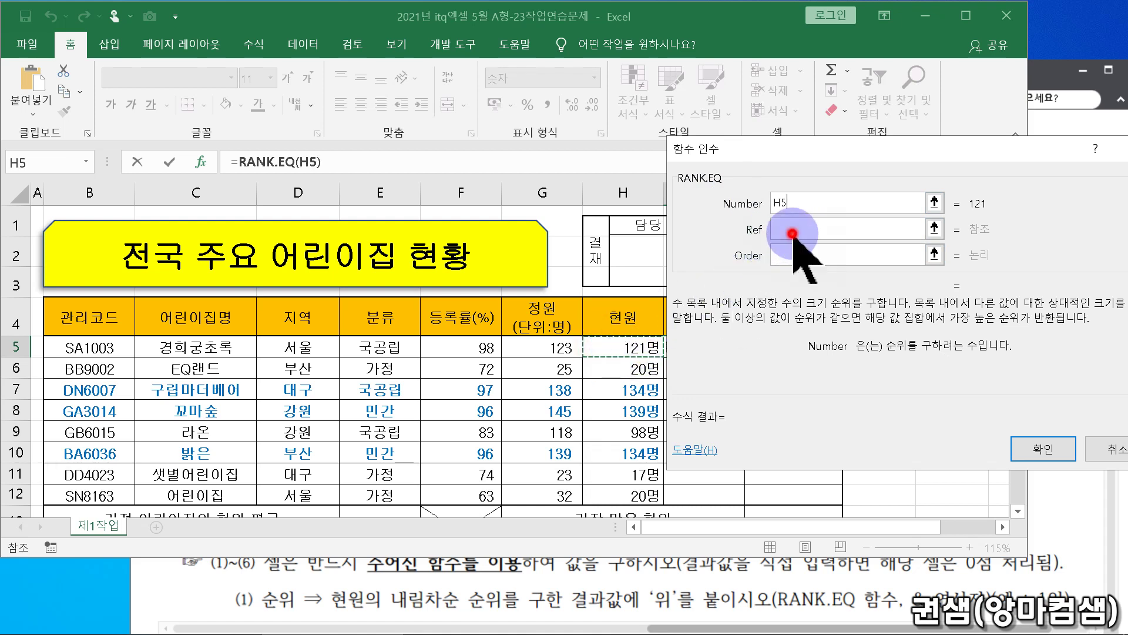
pyautogui.click(793, 234)
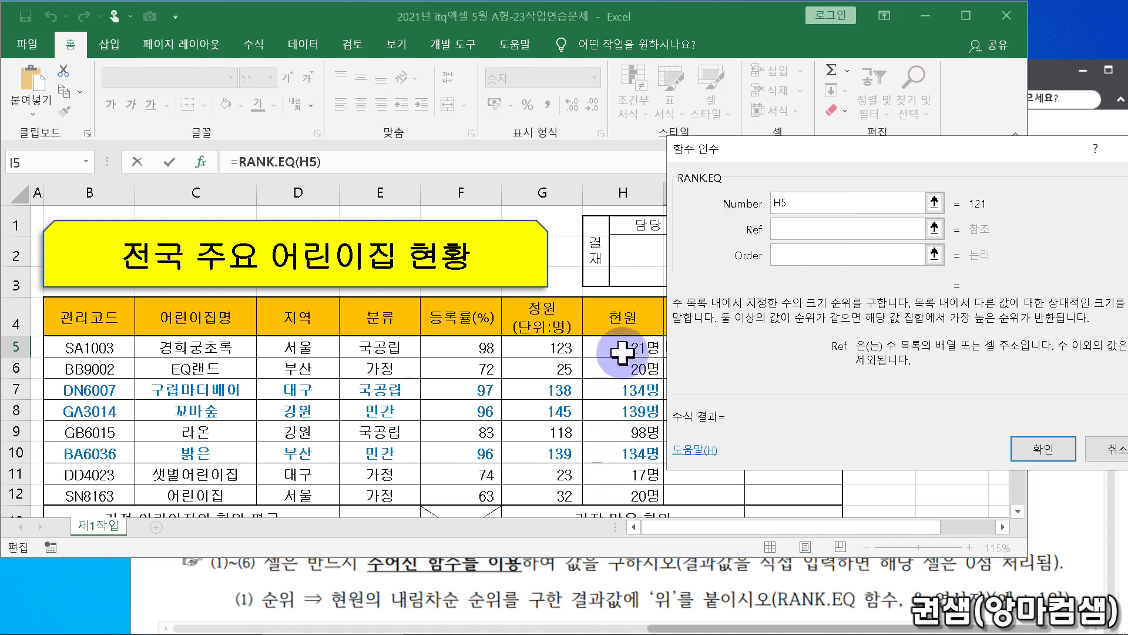
pyautogui.moveTo(620, 347); pyautogui.dragTo(628, 485)
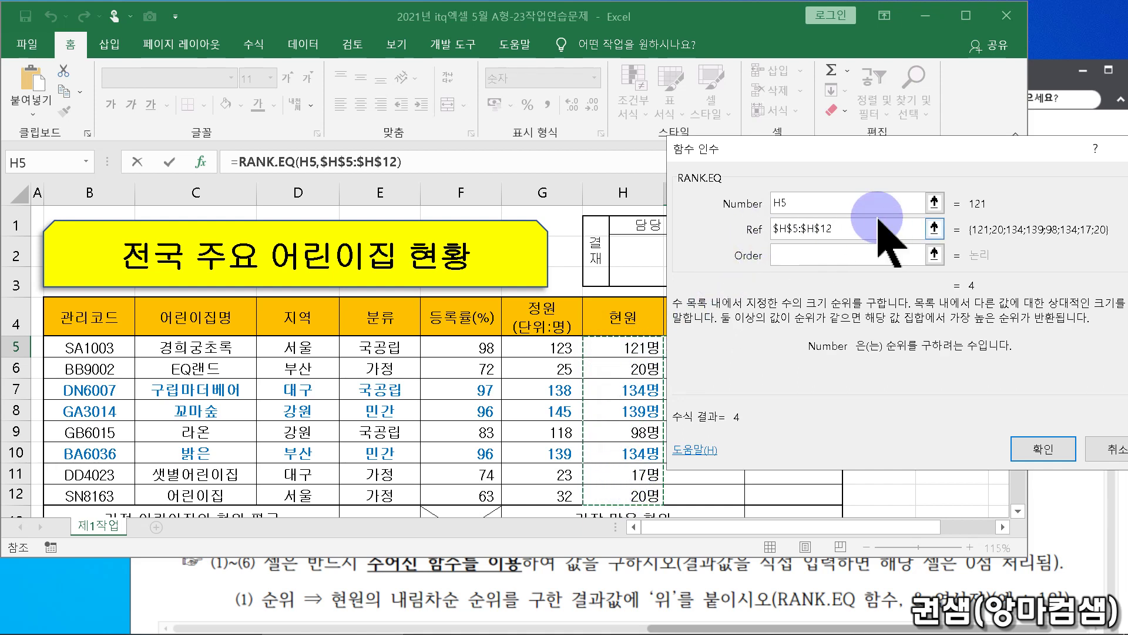
pyautogui.click(794, 259)
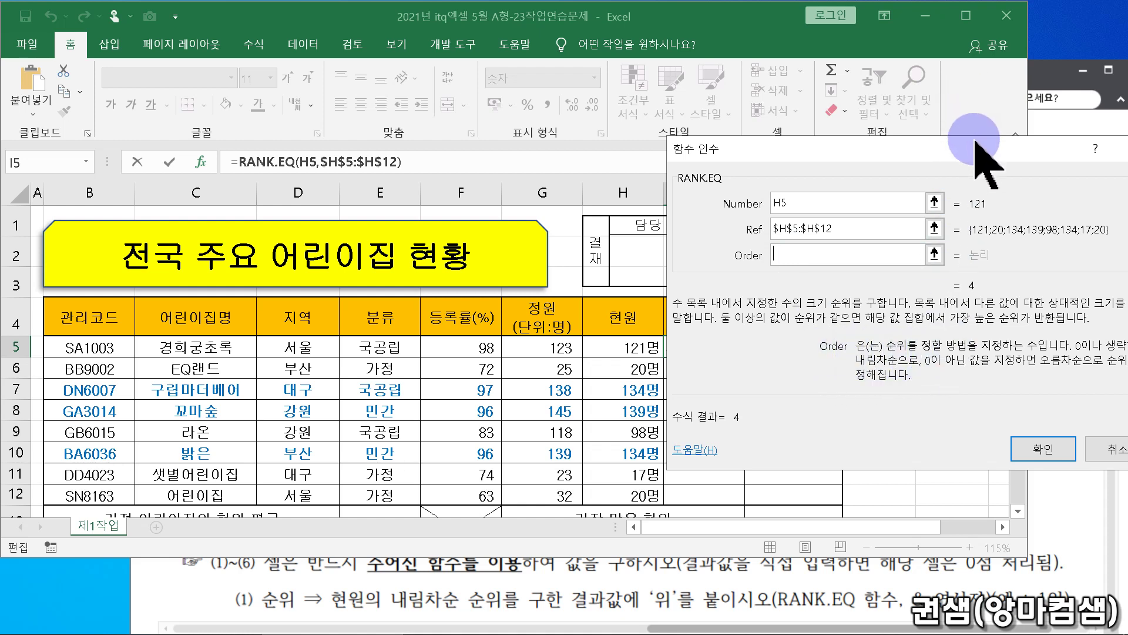
pyautogui.moveTo(979, 153); pyautogui.dragTo(924, 156)
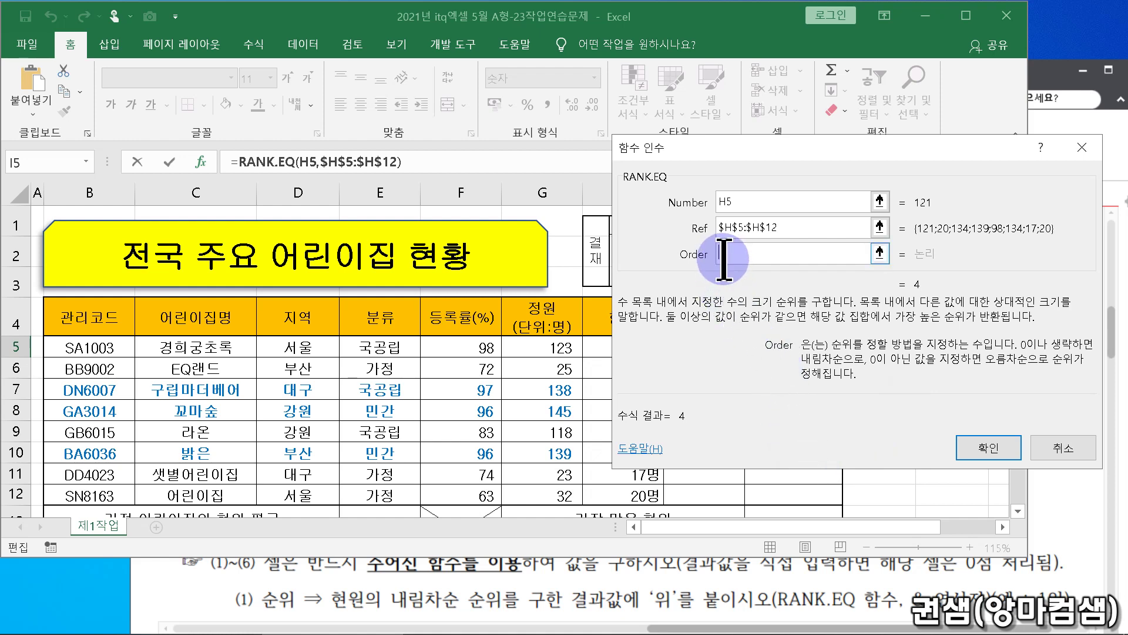
pyautogui.click(993, 445)
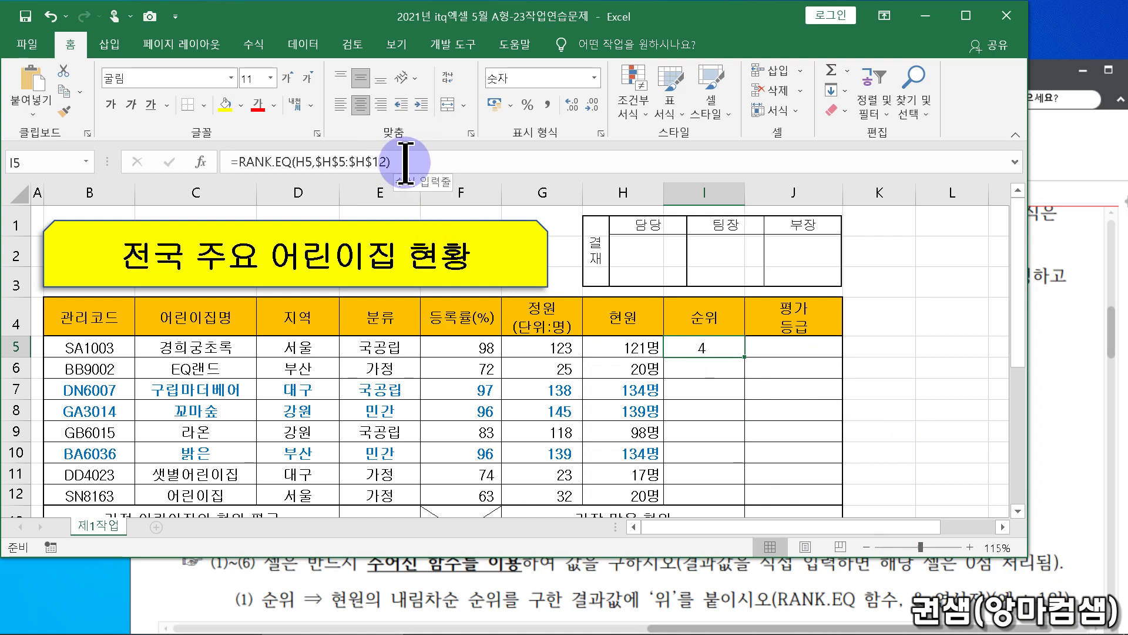
# - Append &"위" to the RANK.EQ formula in I5 and fill the formula down through I12
pyautogui.click(409, 162)
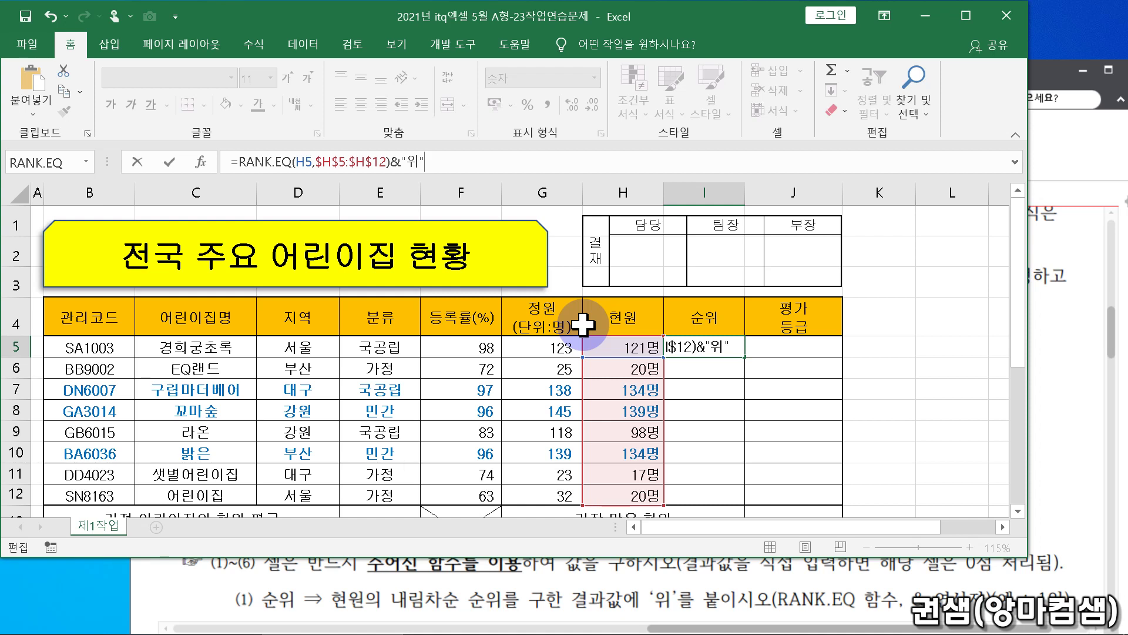
pyautogui.press('Return')
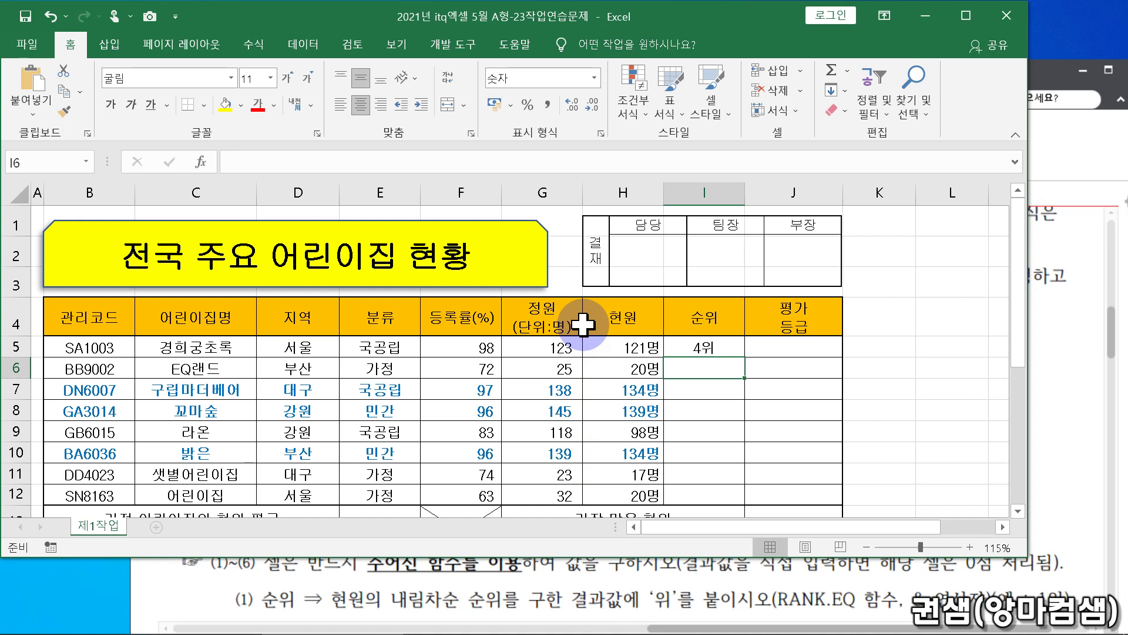
pyautogui.click(724, 348)
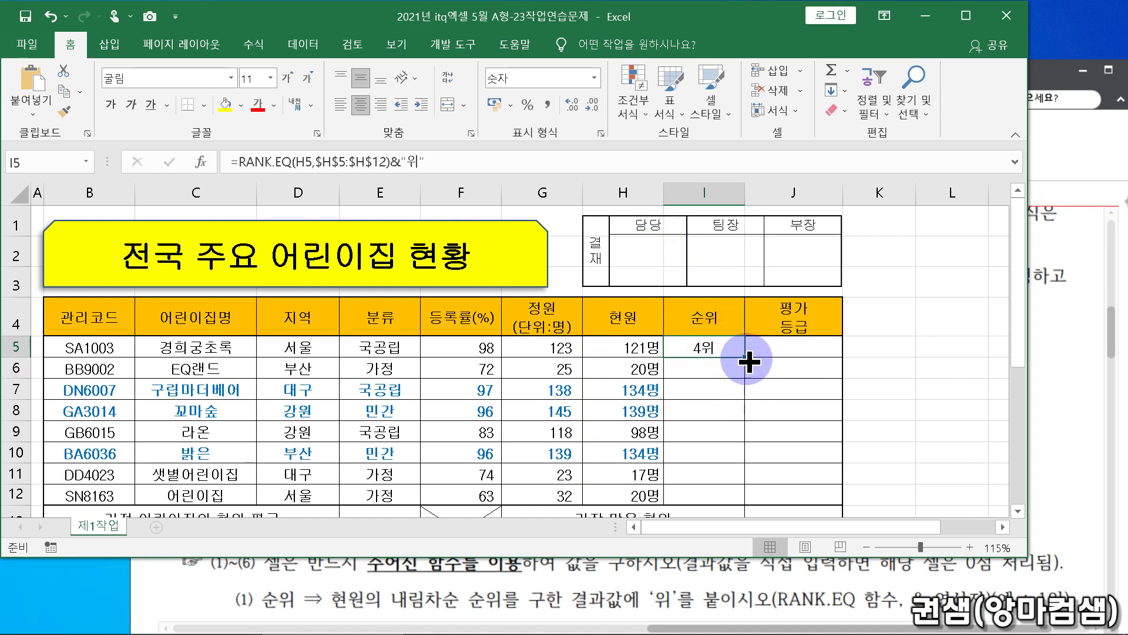
pyautogui.moveTo(747, 361); pyautogui.dragTo(736, 498)
pyautogui.click(796, 460)
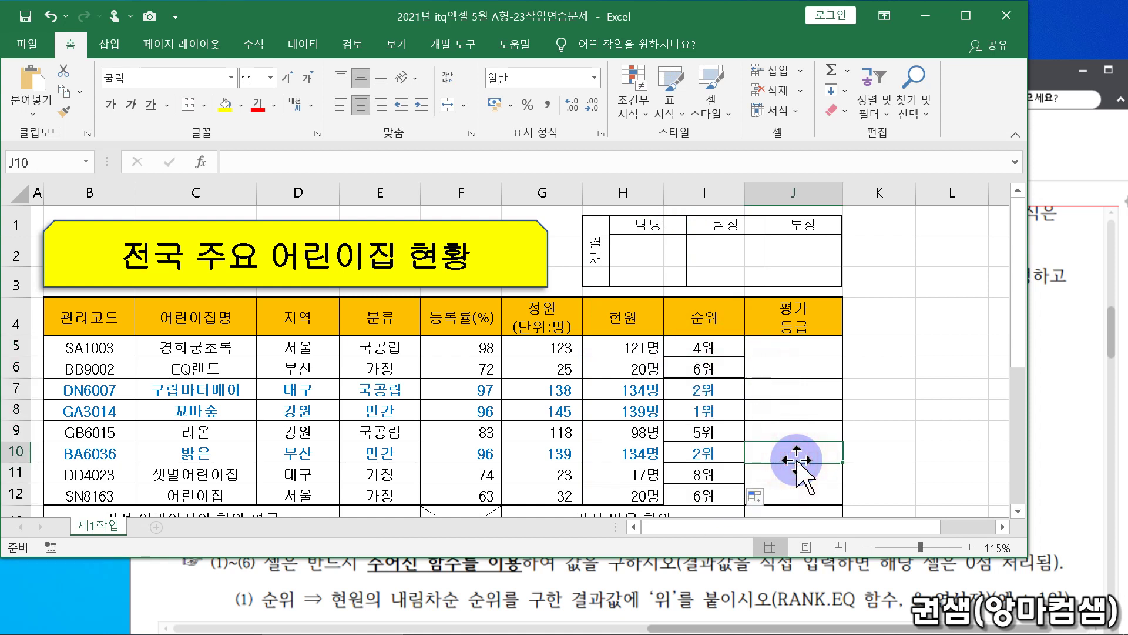
pyautogui.moveTo(703, 368); pyautogui.dragTo(711, 469)
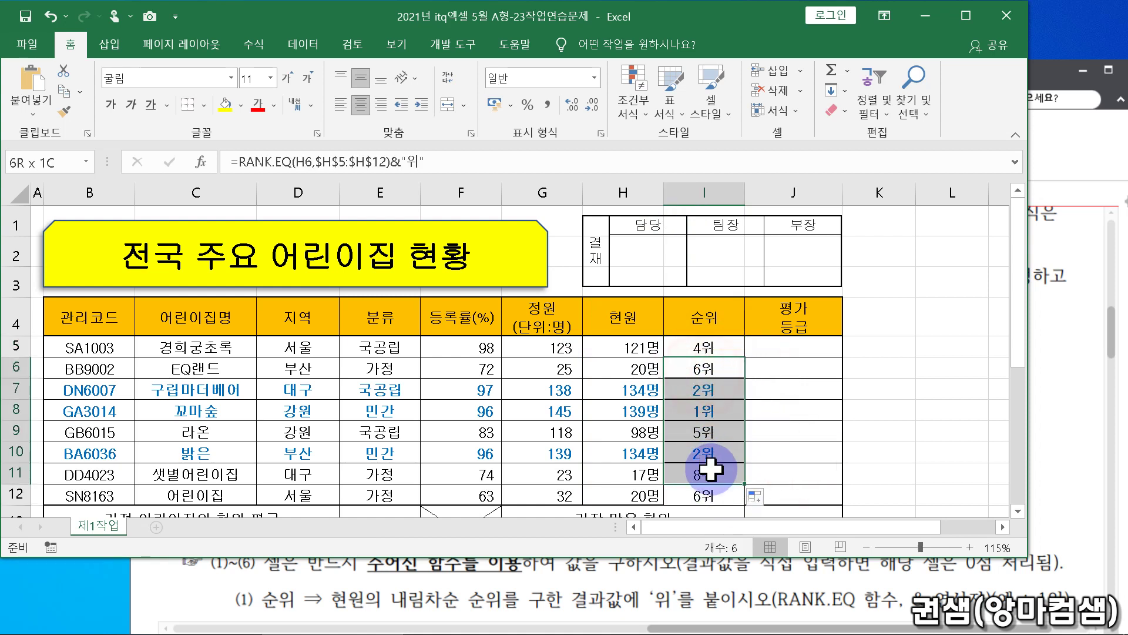
pyautogui.click(781, 470)
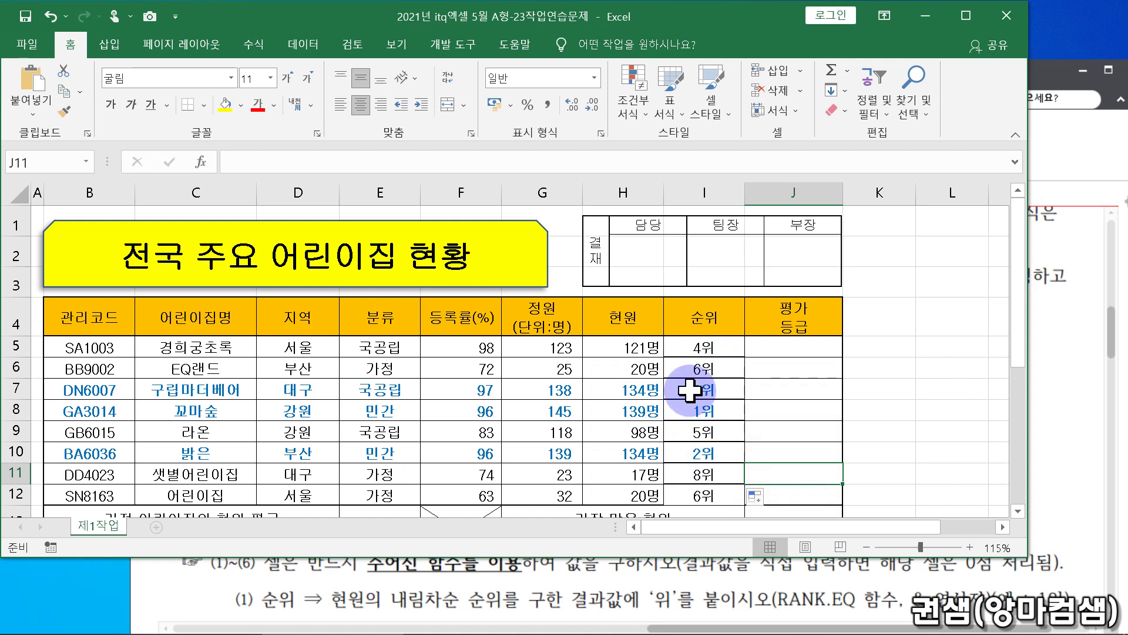
pyautogui.moveTo(705, 371); pyautogui.dragTo(729, 454)
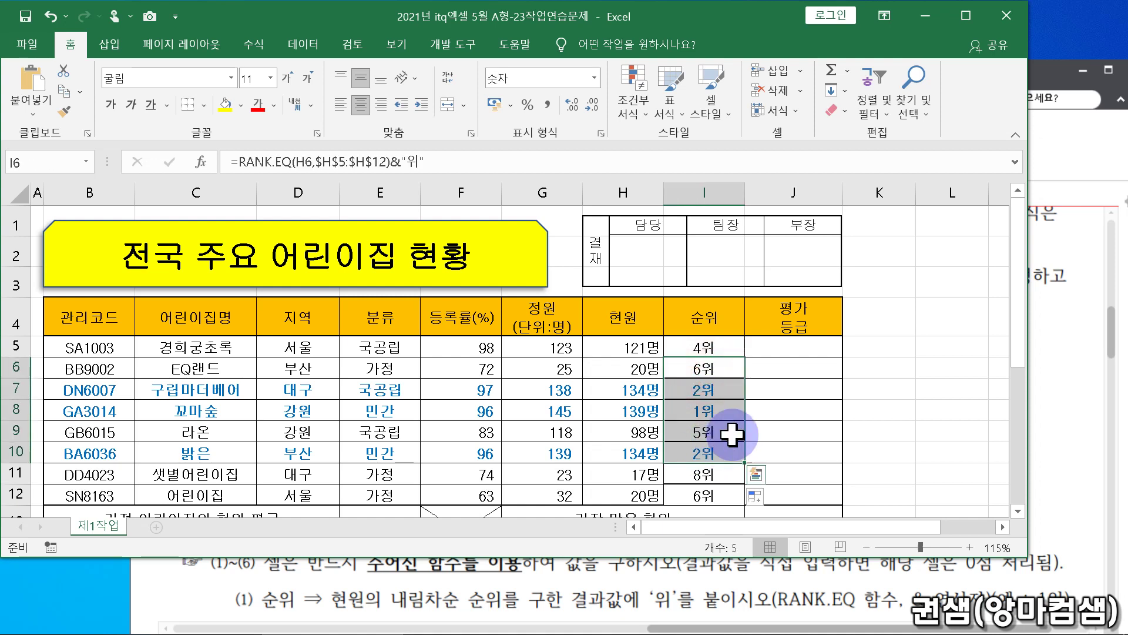
pyautogui.click(786, 371)
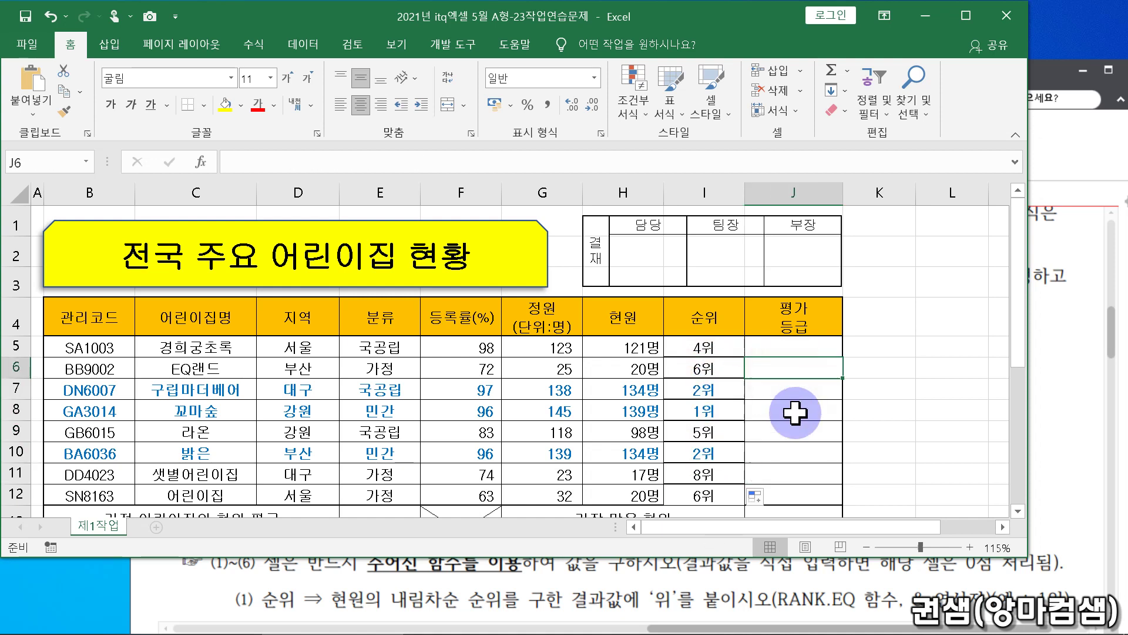
# - Switch to 알PDF to read requirement (2) on 평가 등급, and return to the workbook with J5 selected and the requirement text left uncovered
pyautogui.click(795, 350)
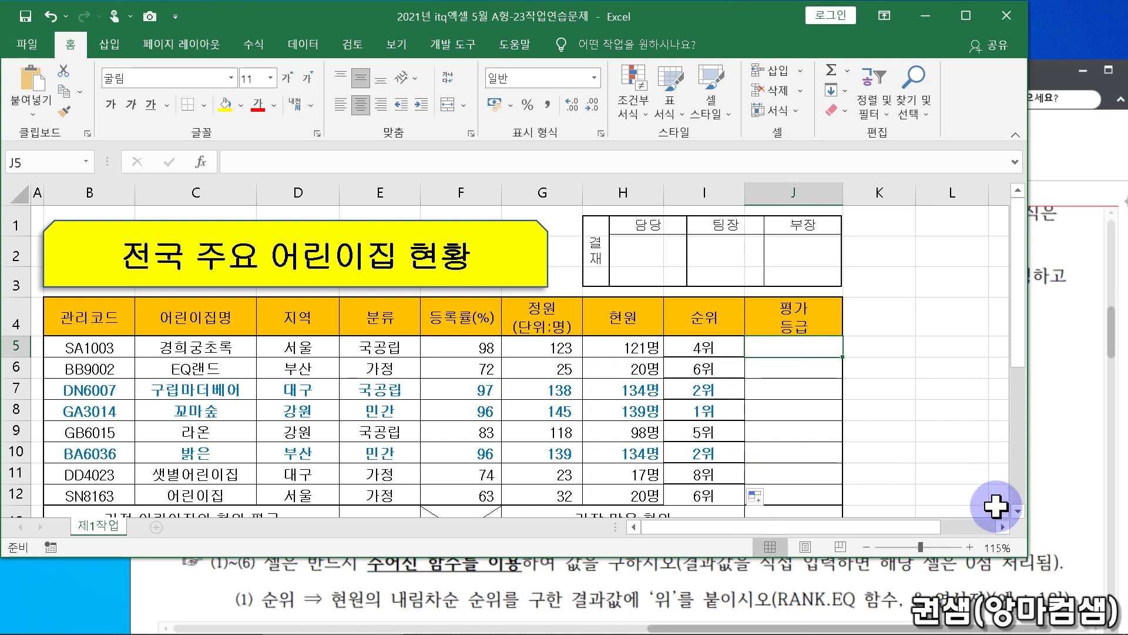
pyautogui.click(1058, 515)
pyautogui.scroll(-1, 1058, 511)
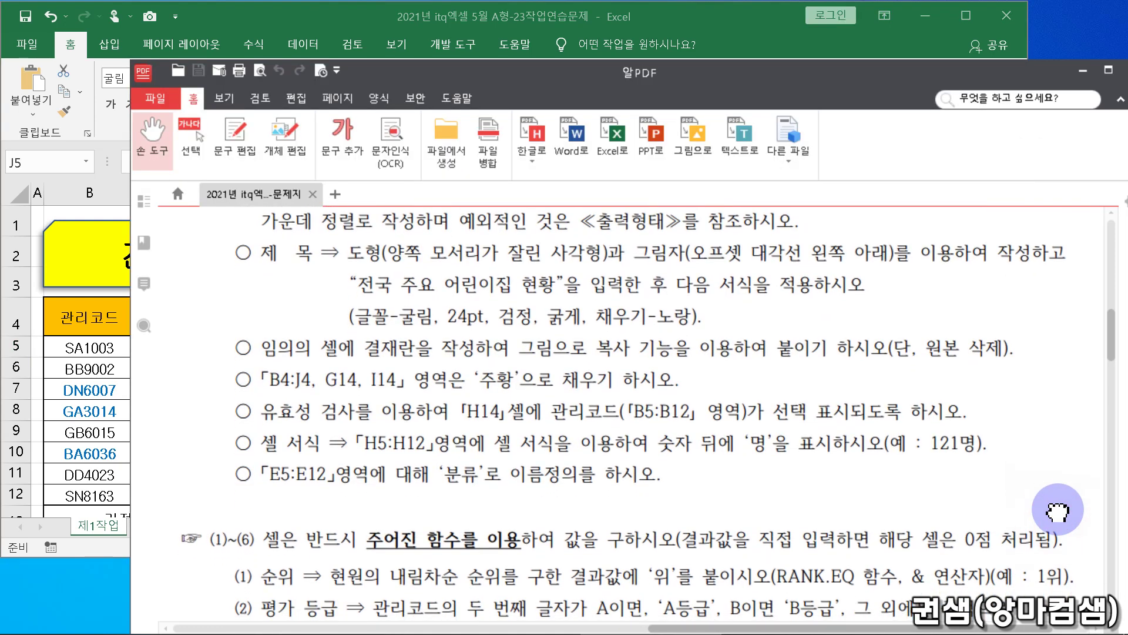
pyautogui.click(91, 537)
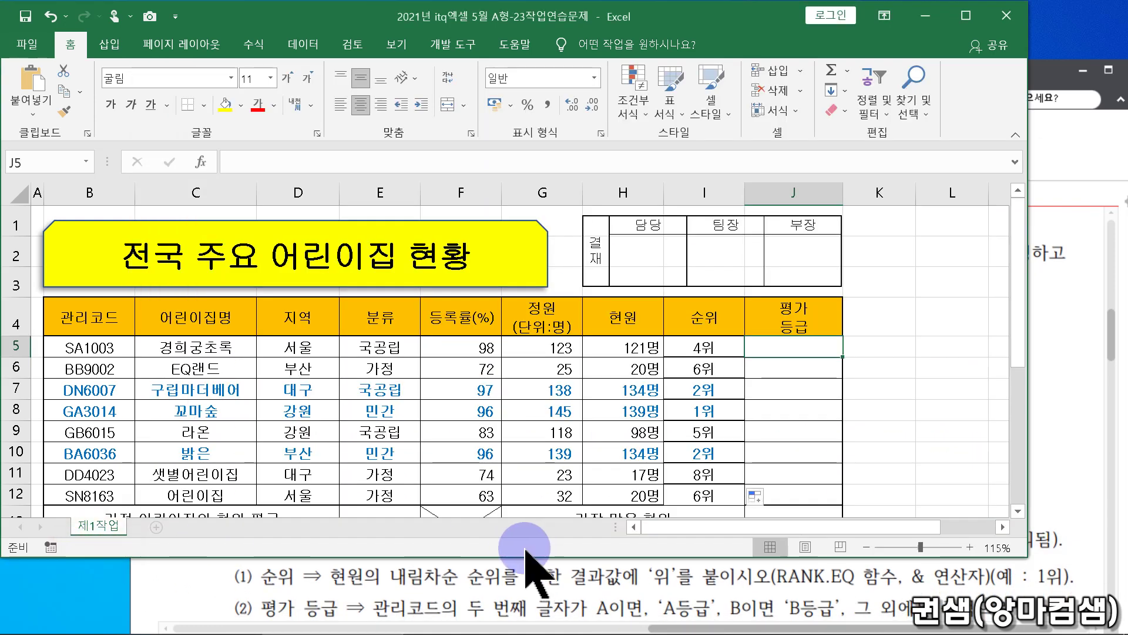
pyautogui.moveTo(480, 555); pyautogui.dragTo(480, 581)
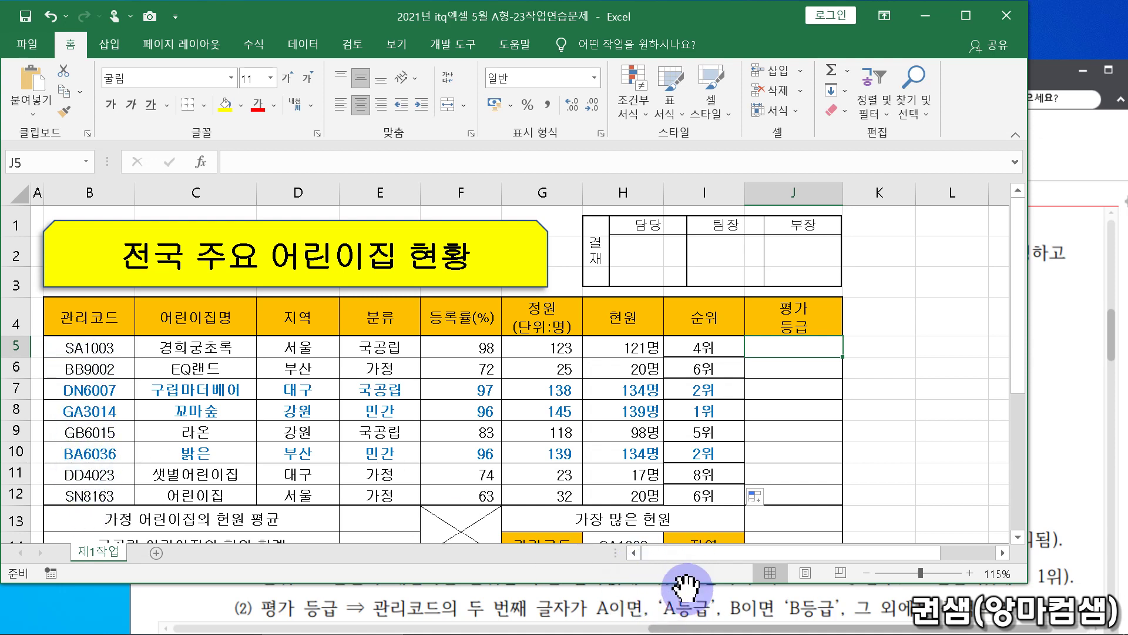
pyautogui.click(797, 348)
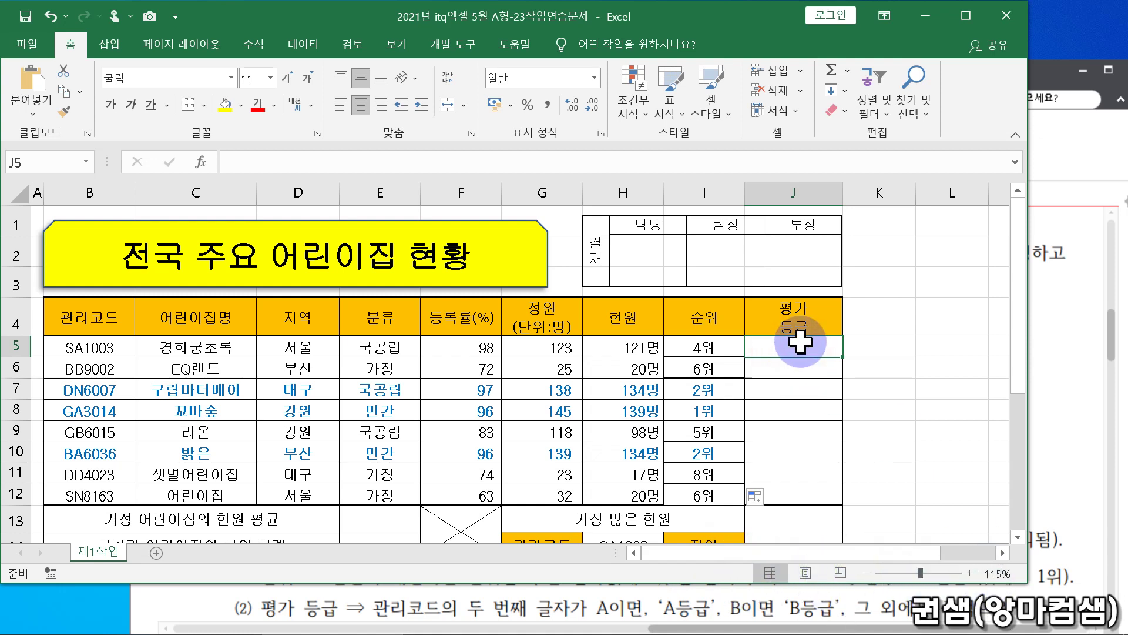
pyautogui.click(1075, 492)
pyautogui.scroll(-1, 1075, 487)
pyautogui.scroll(-1, 1074, 486)
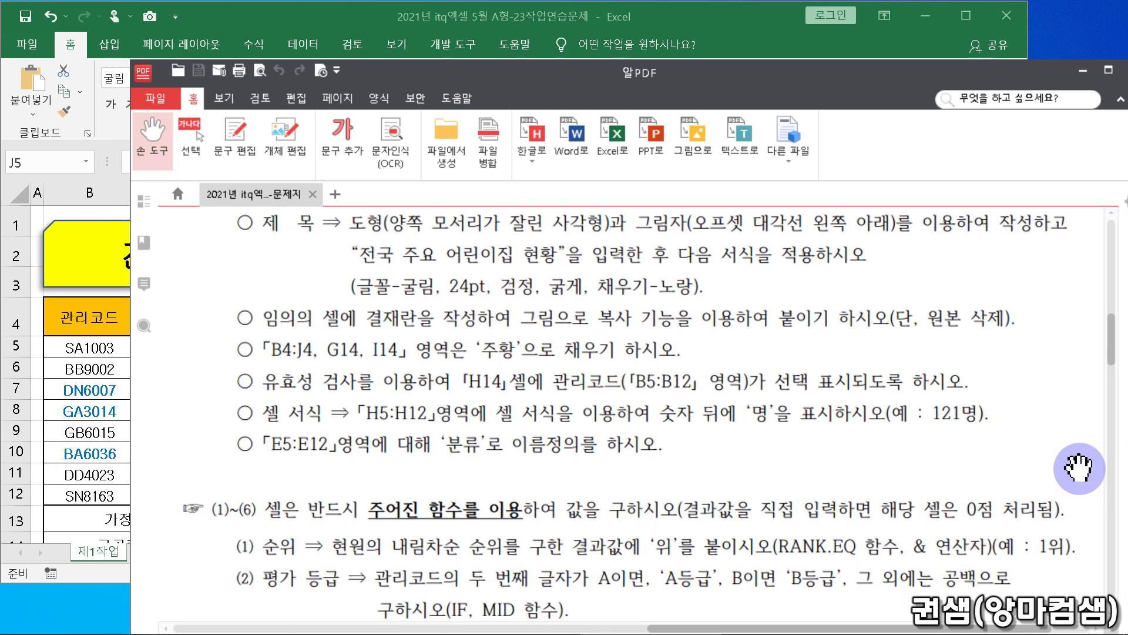
pyautogui.moveTo(87, 583); pyautogui.dragTo(88, 561)
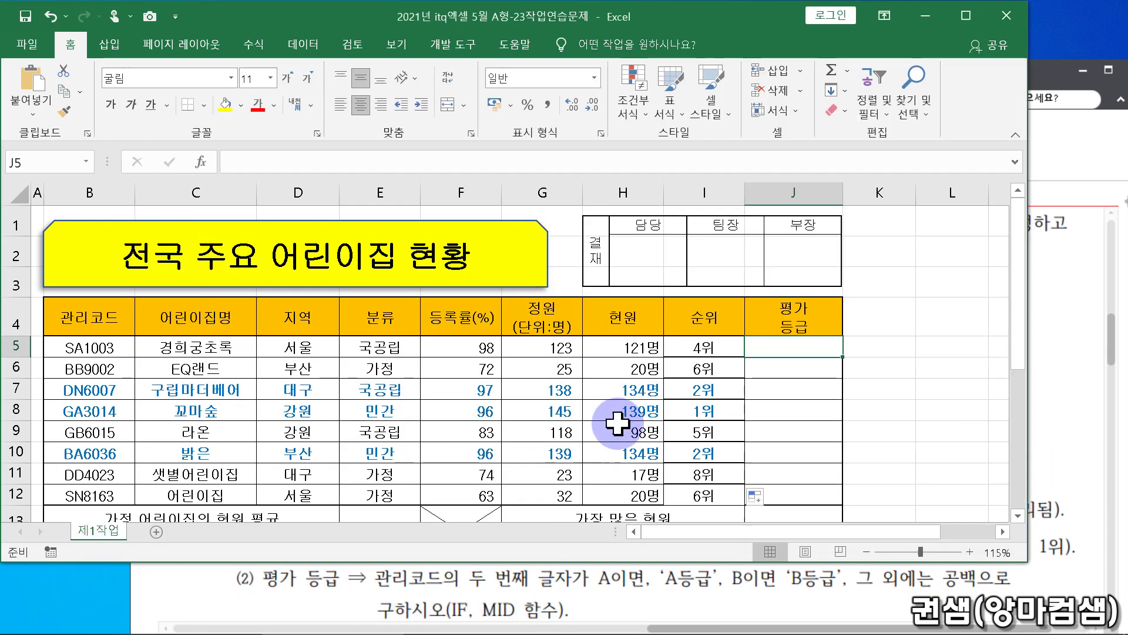
# - Insert the IF function in cell J5, the first 평가 등급 cell, by searching for if
pyautogui.click(848, 71)
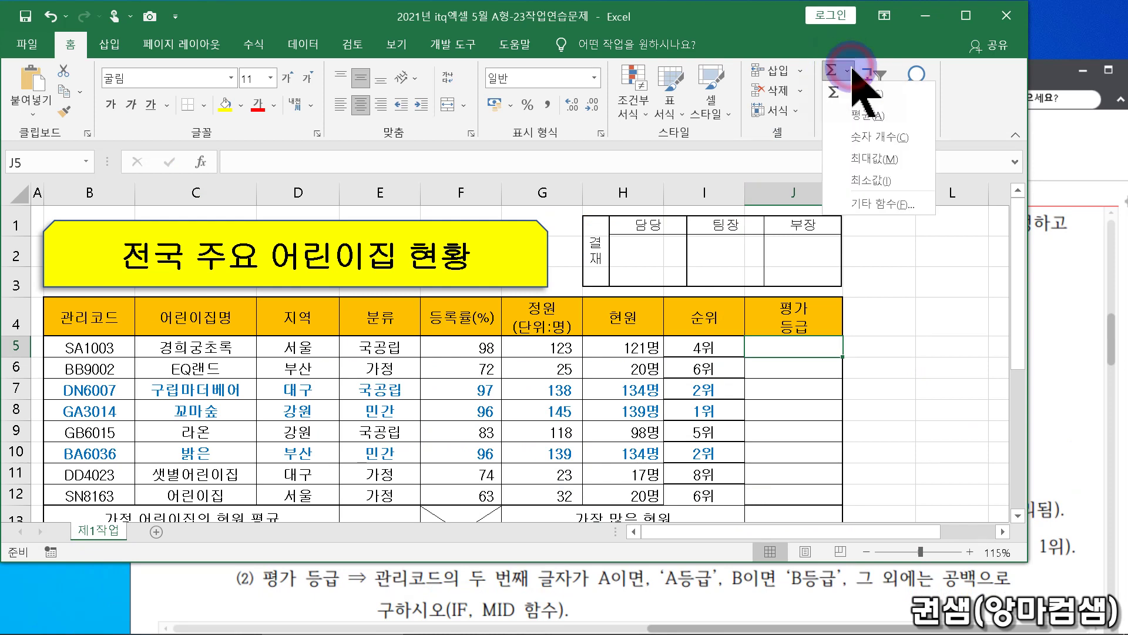
pyautogui.click(916, 204)
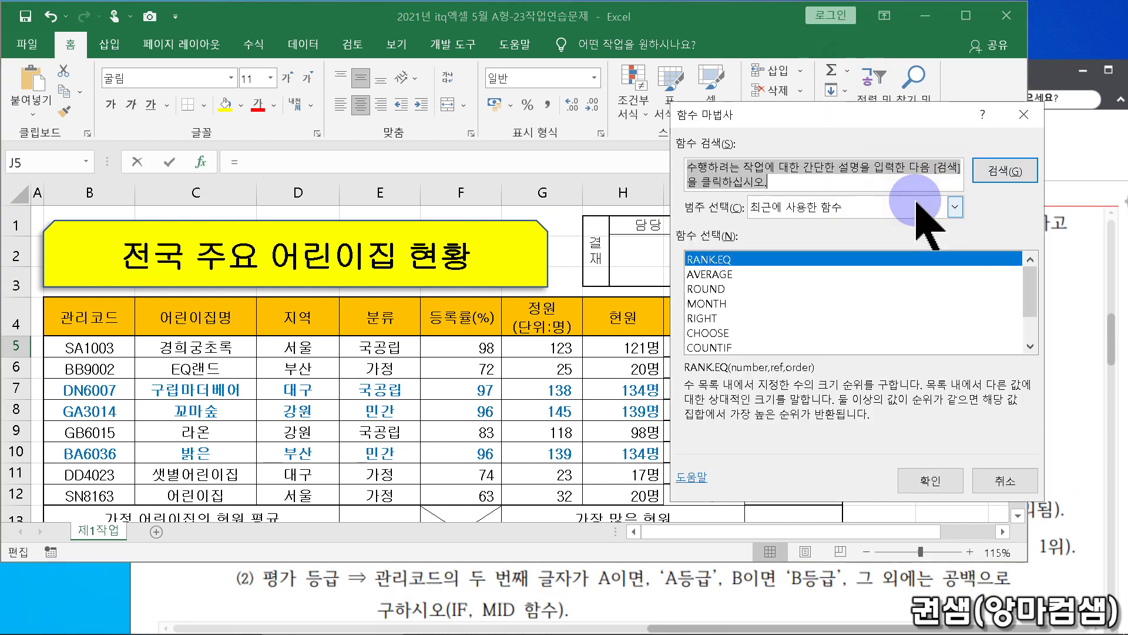
pyautogui.write('ㅑㄹ')
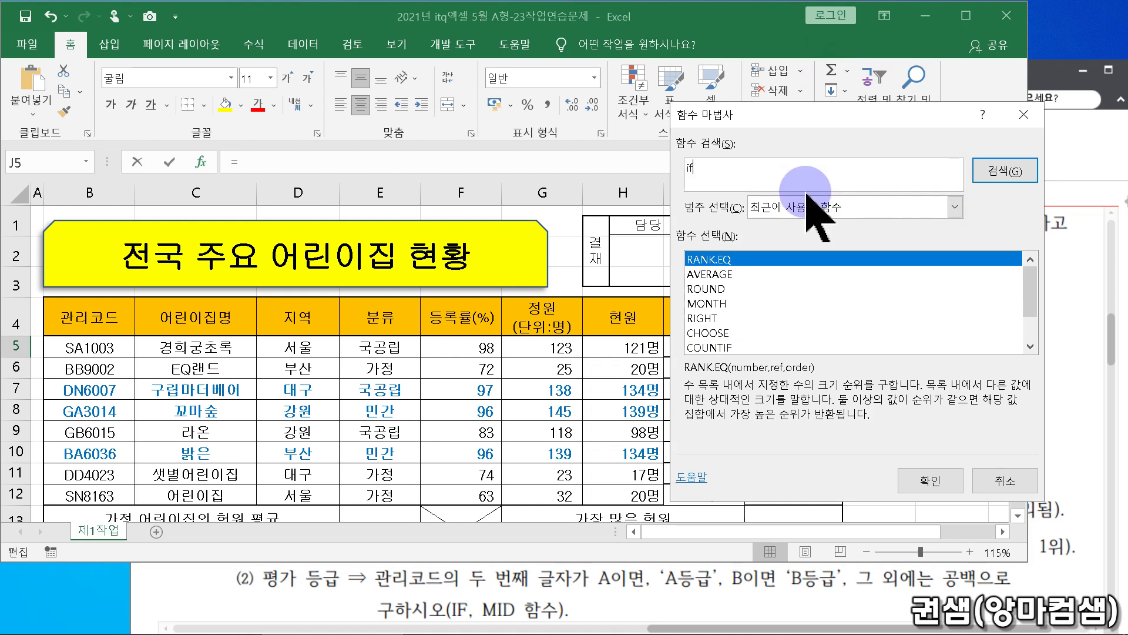
pyautogui.press('Return')
pyautogui.press('Return')
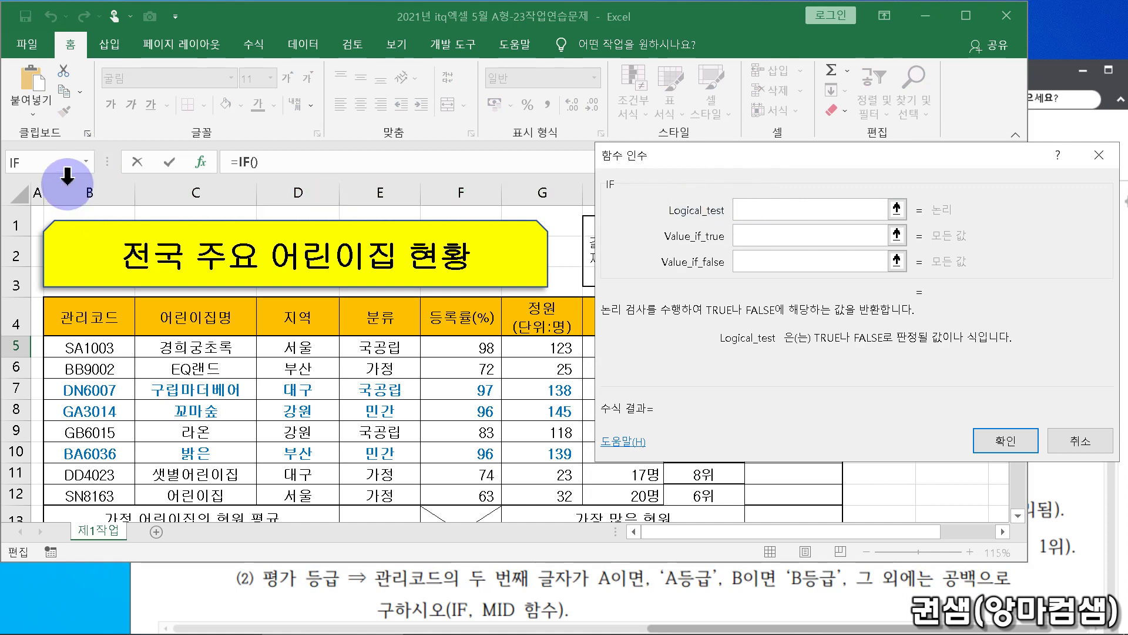
# - Nest the MID function inside the Logical_test argument of the IF function, finding it by searching for mid
pyautogui.click(87, 163)
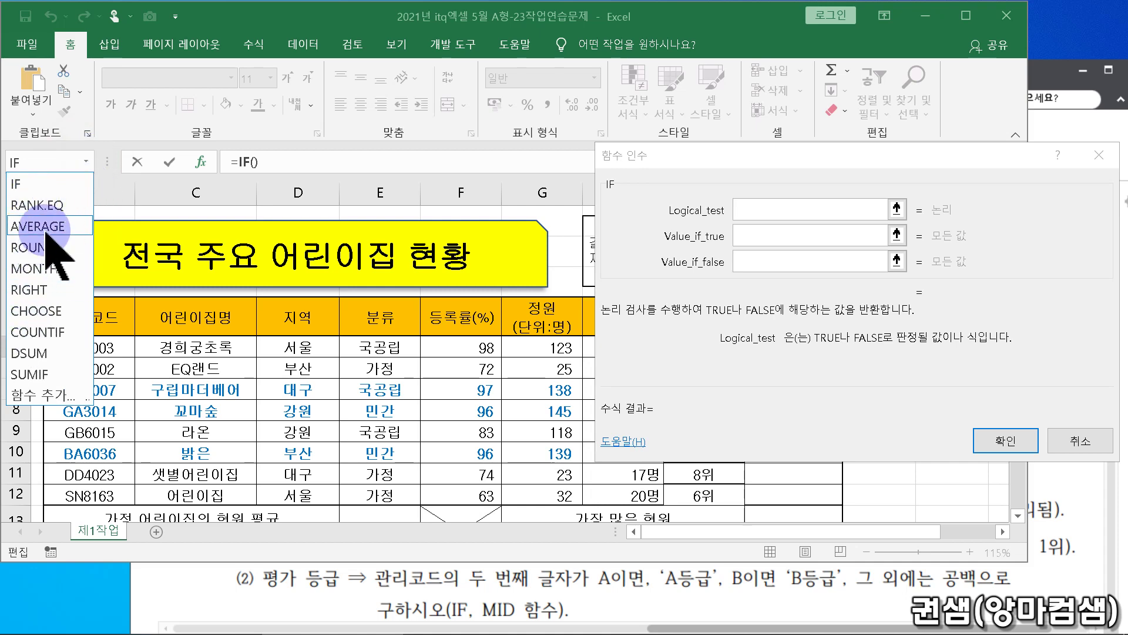
pyautogui.click(57, 394)
pyautogui.write('mid')
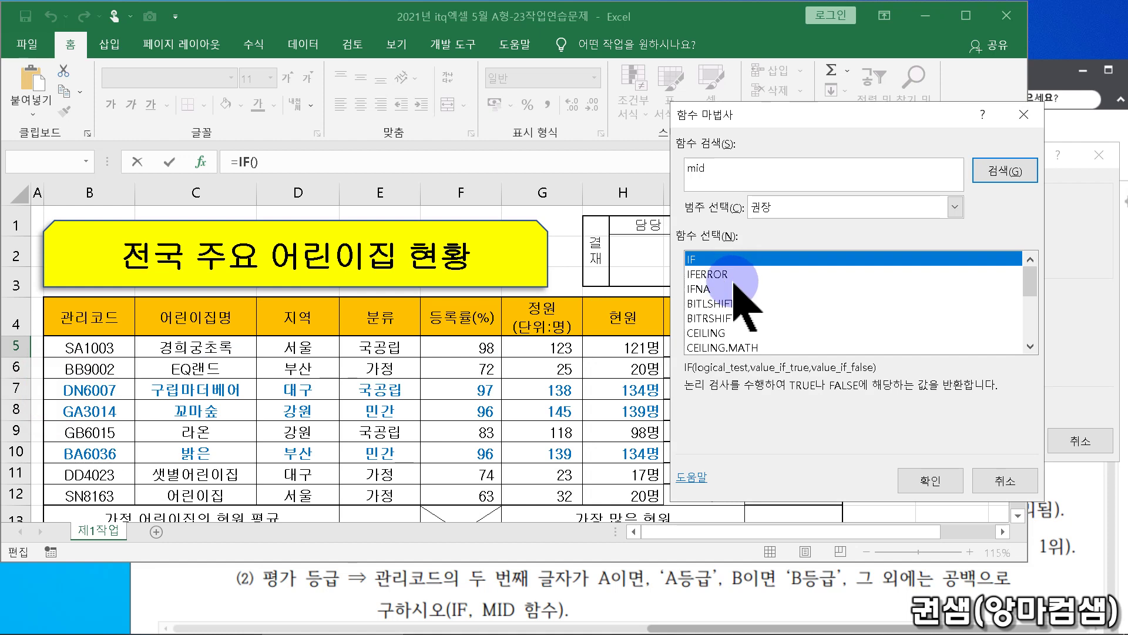
pyautogui.press('Return')
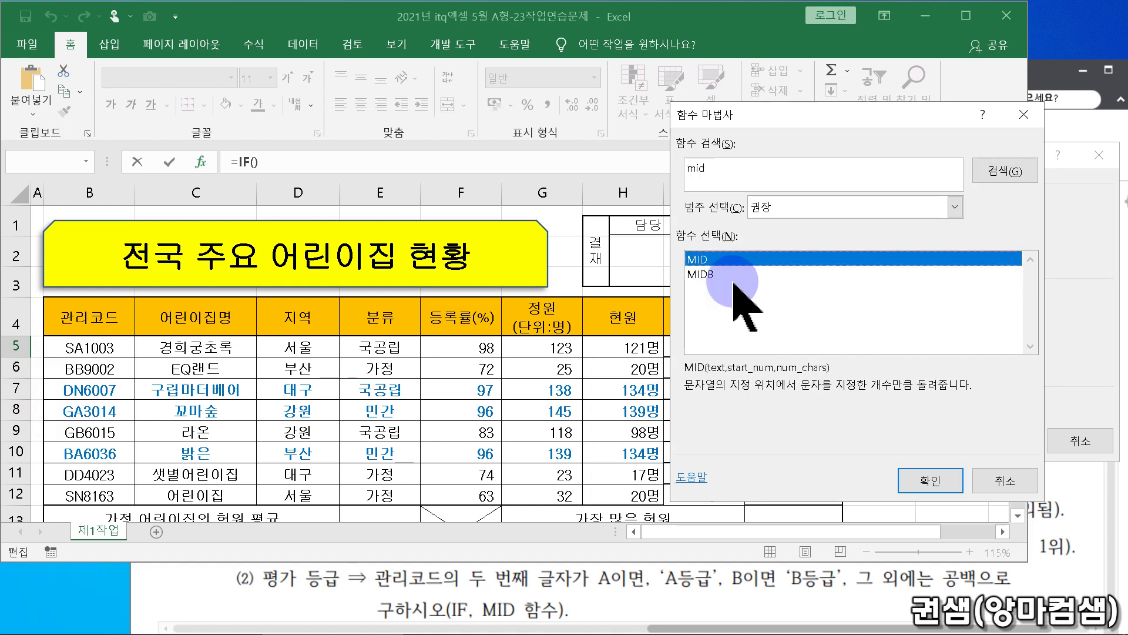
pyautogui.press('Return')
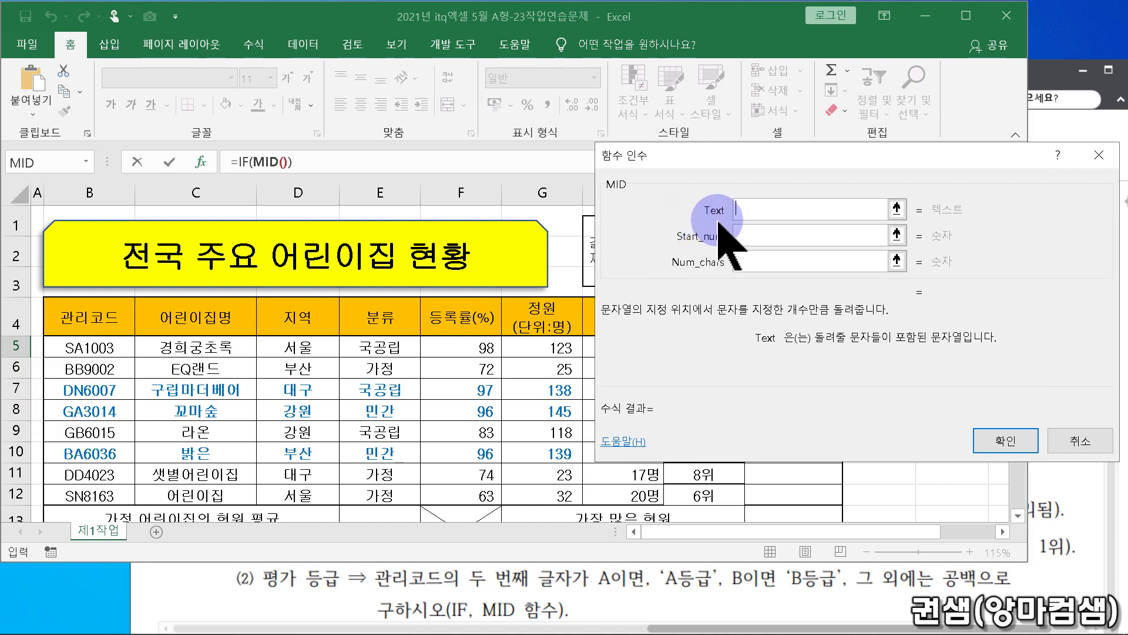
# - Set the MID arguments to Text B5, Start_num 2 and Num_chars 1
pyautogui.click(88, 348)
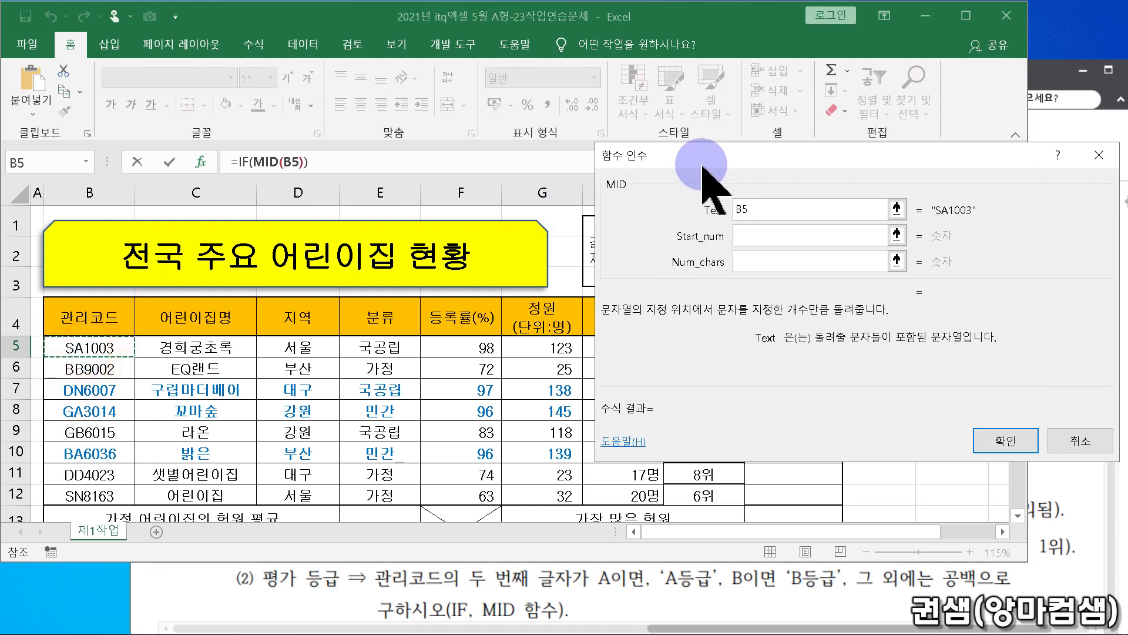
pyautogui.moveTo(713, 154); pyautogui.dragTo(253, 201)
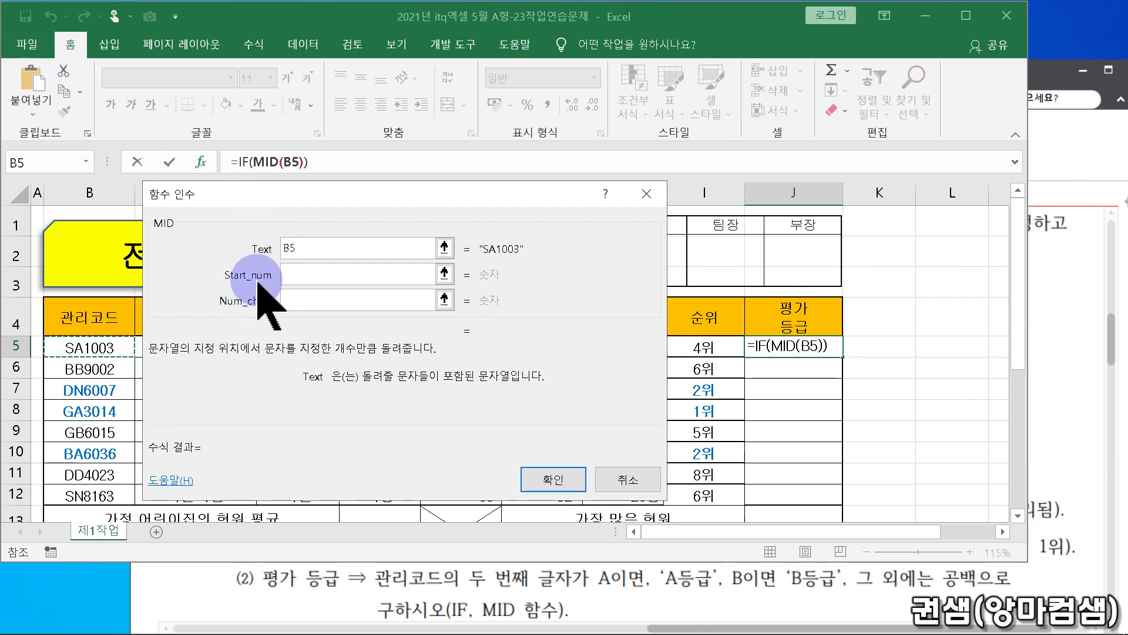
pyautogui.click(292, 274)
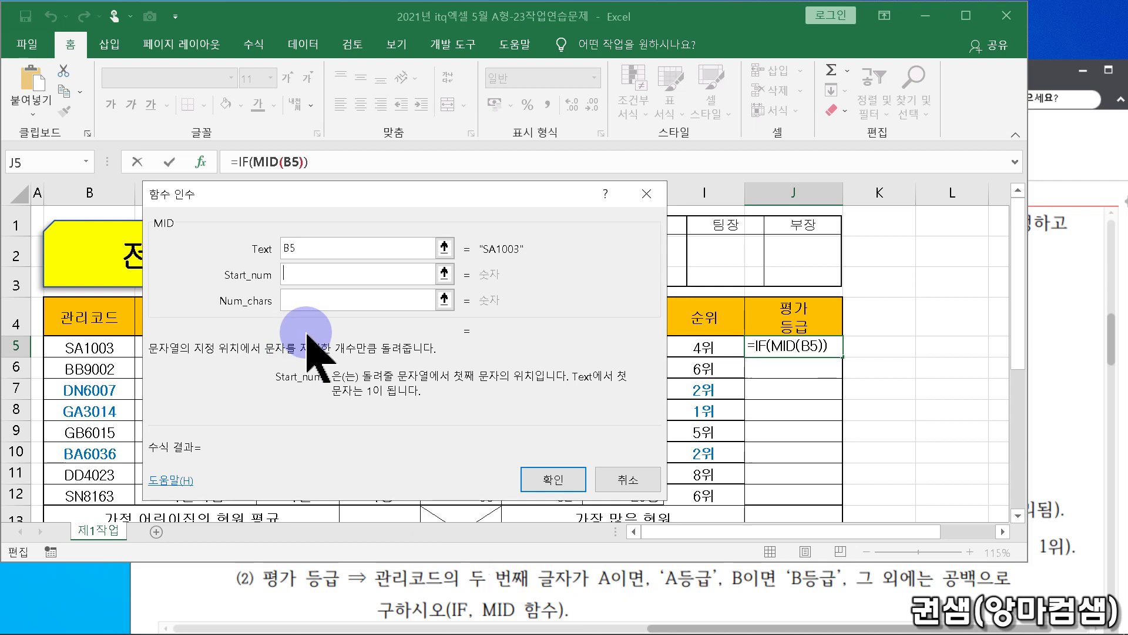
pyautogui.click(297, 301)
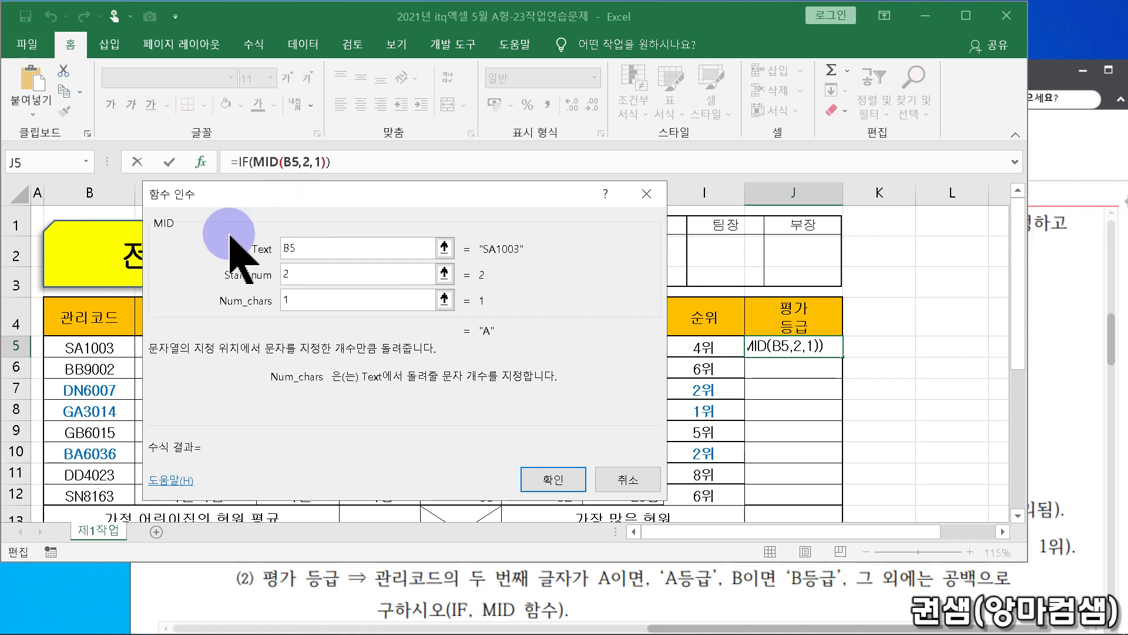
# - Return to the IF arguments, complete Logical_test as MID(B5,2,1)="A" and set Value_if_true to "A등급"
pyautogui.click(244, 161)
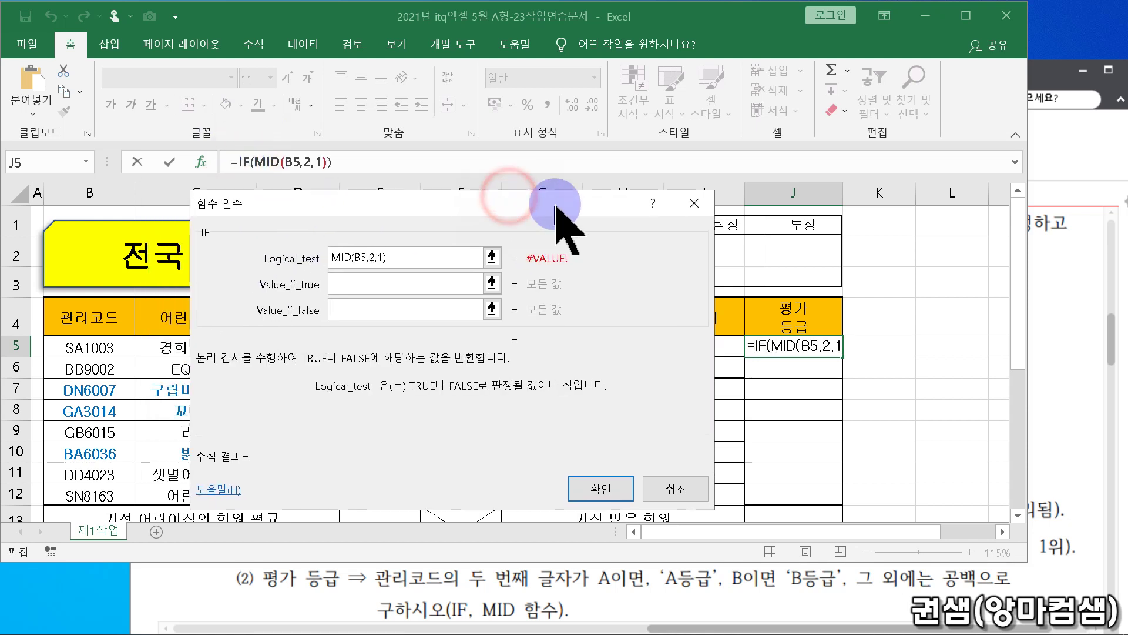
pyautogui.moveTo(507, 196); pyautogui.dragTo(580, 210)
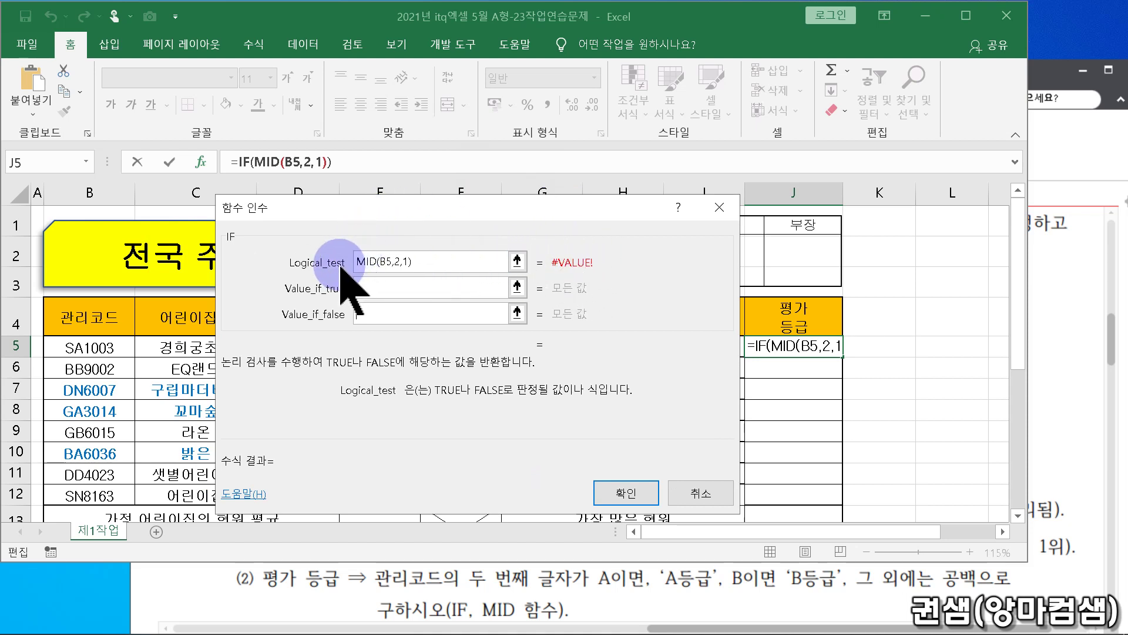
pyautogui.click(438, 261)
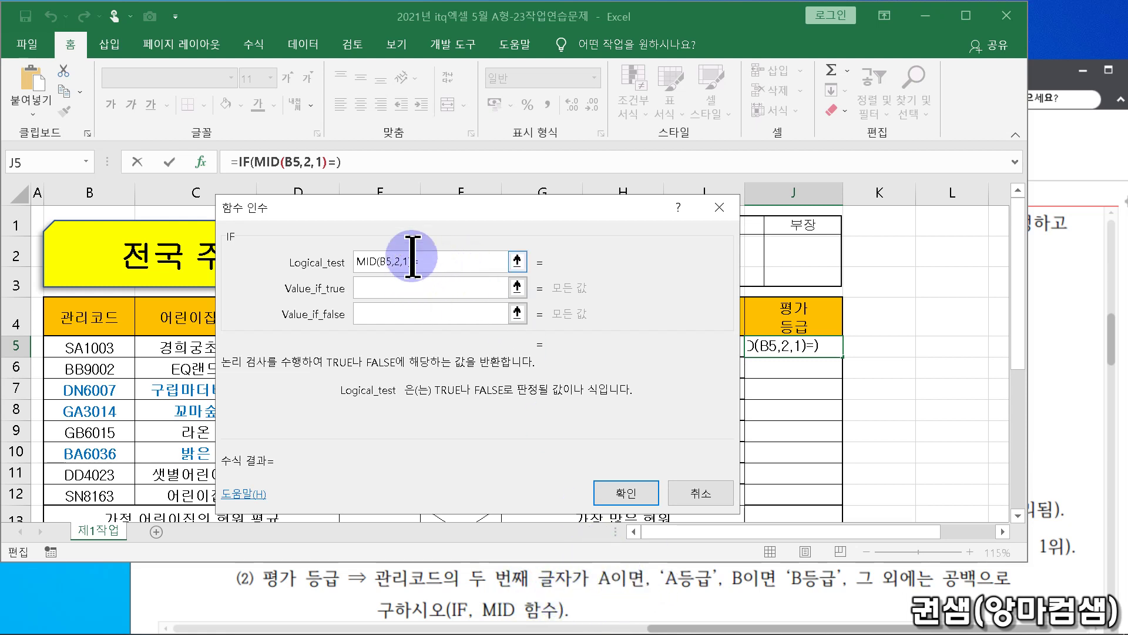
pyautogui.click(434, 261)
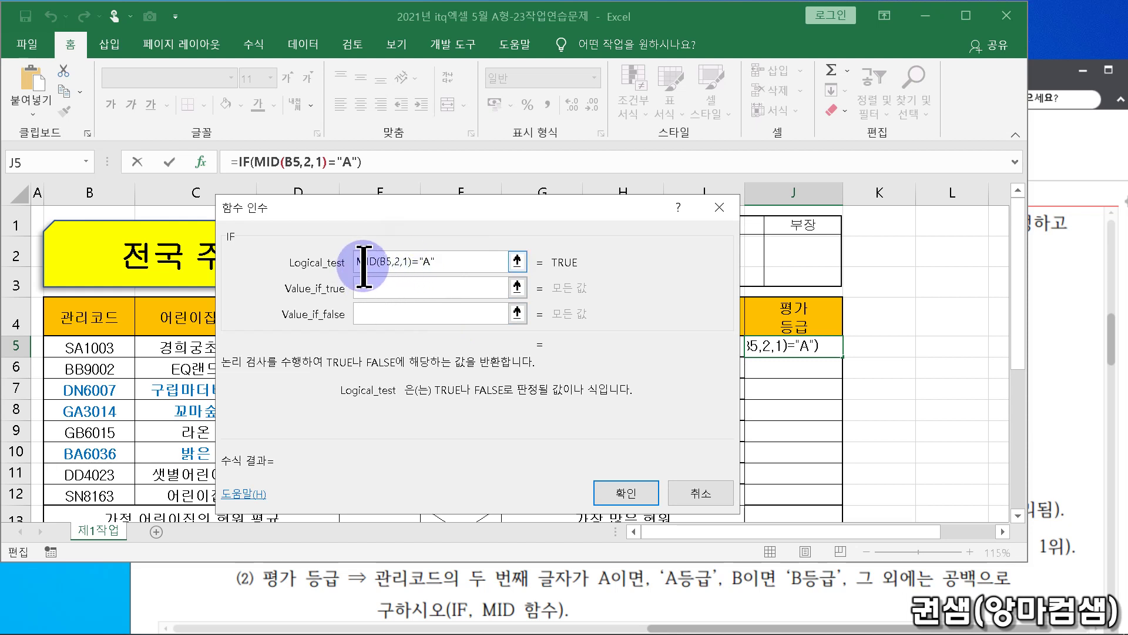
pyautogui.click(379, 283)
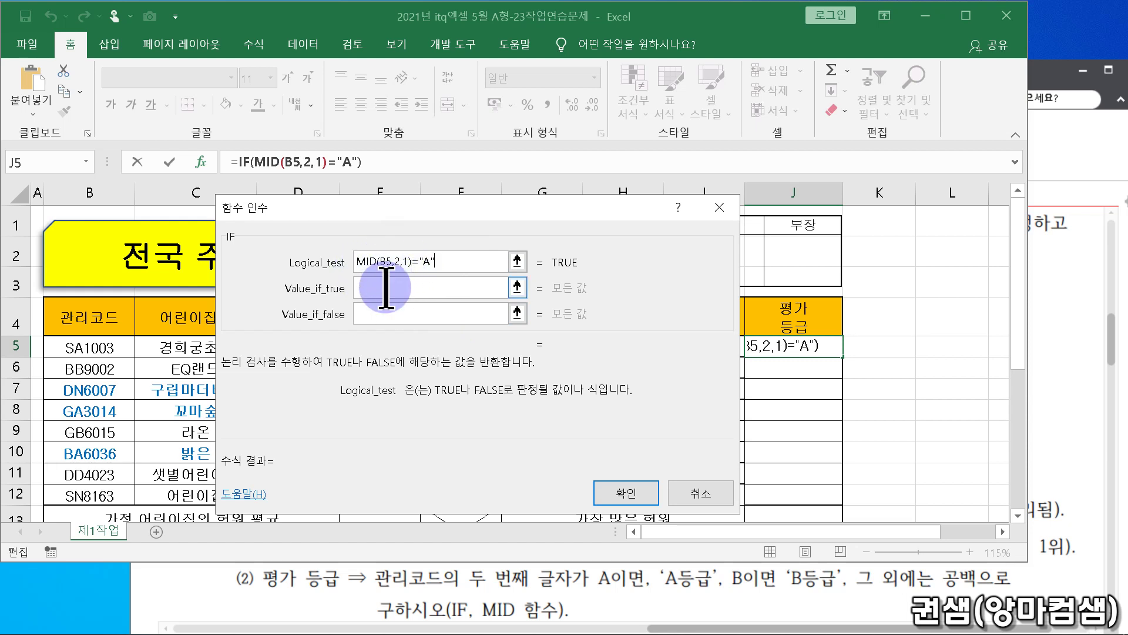
pyautogui.click(404, 262)
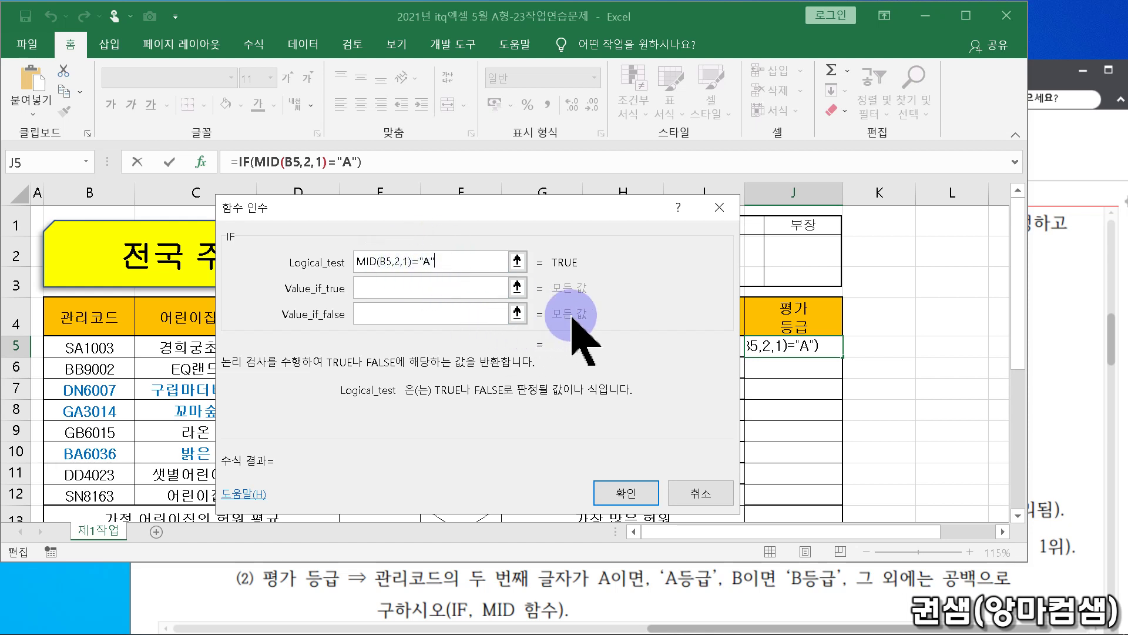
pyautogui.click(450, 289)
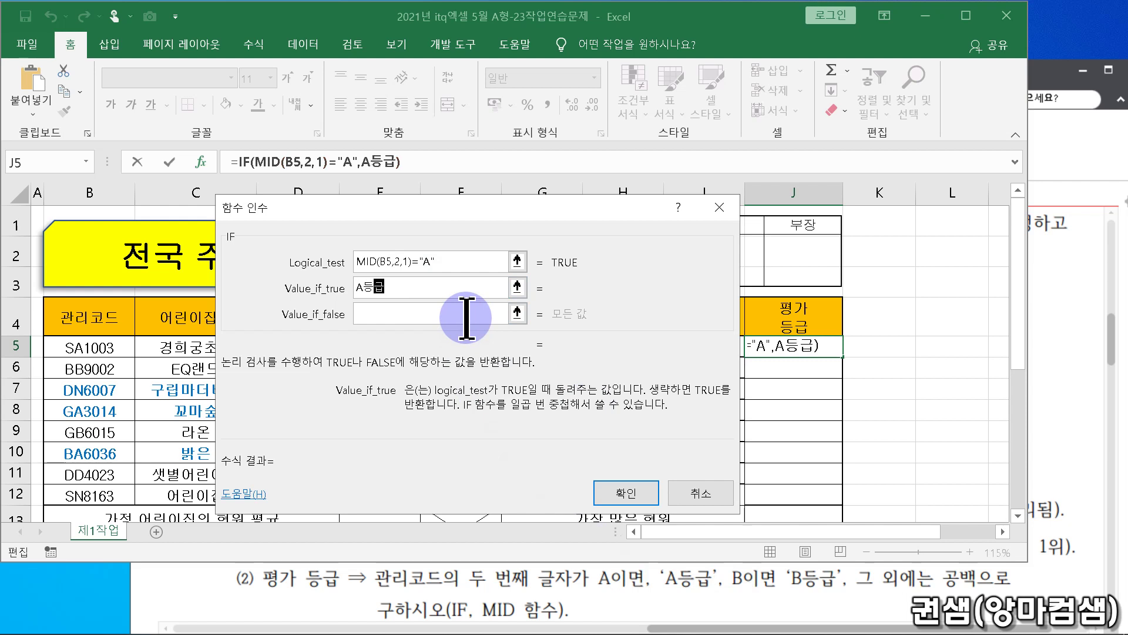
pyautogui.click(466, 318)
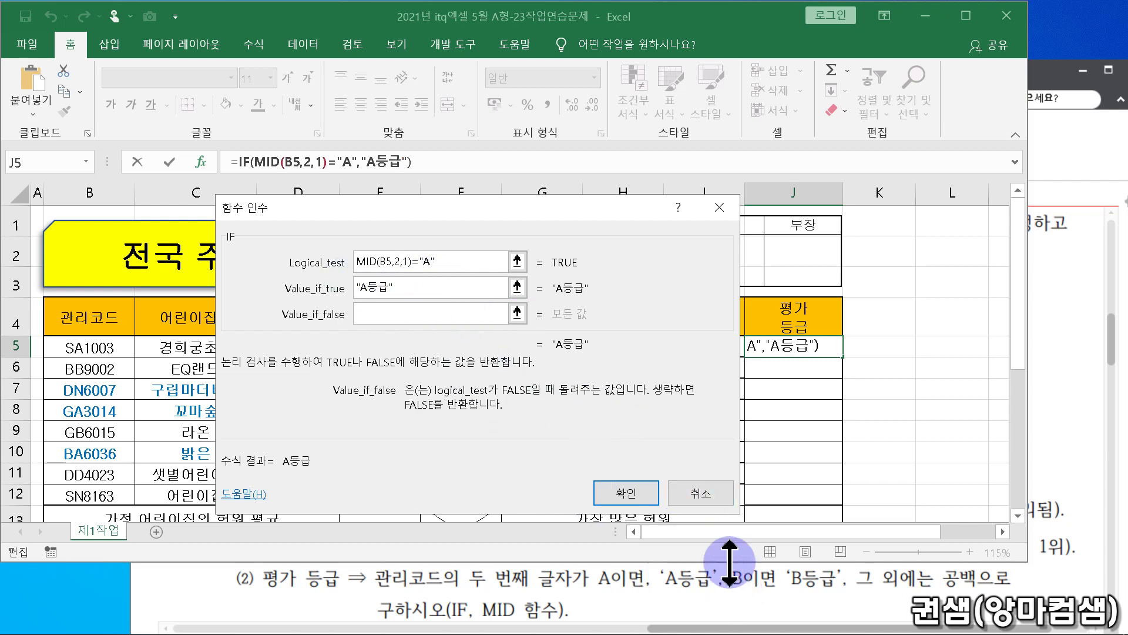
# - Nest a second IF function in the Value_if_false argument, with a MID function inside its Logical_test
pyautogui.click(357, 264)
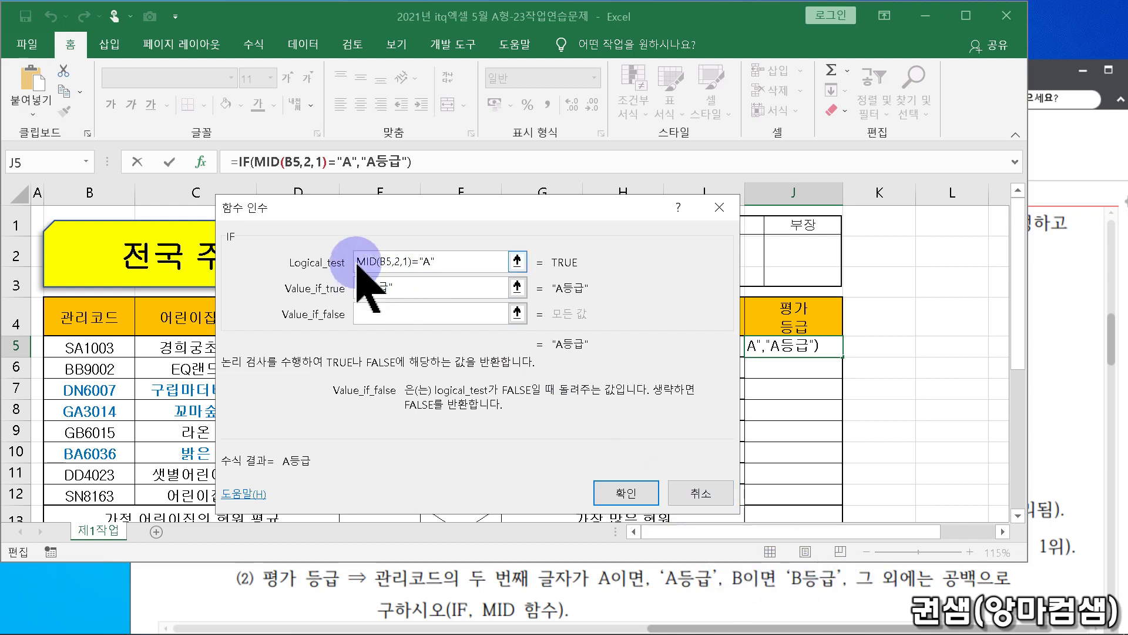
pyautogui.click(363, 313)
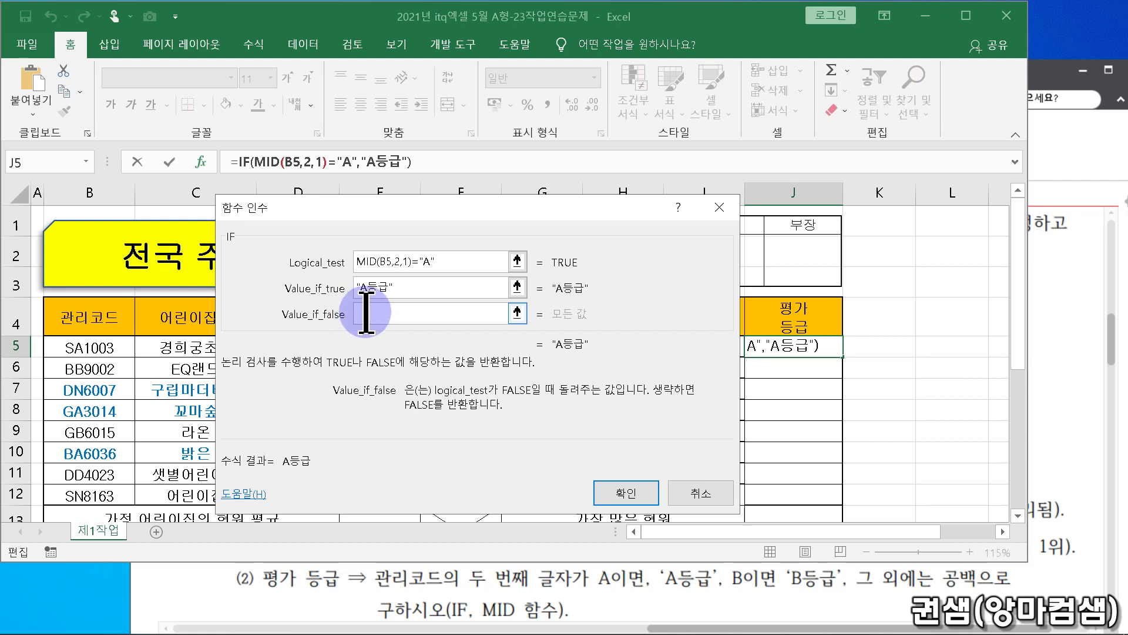
pyautogui.click(372, 313)
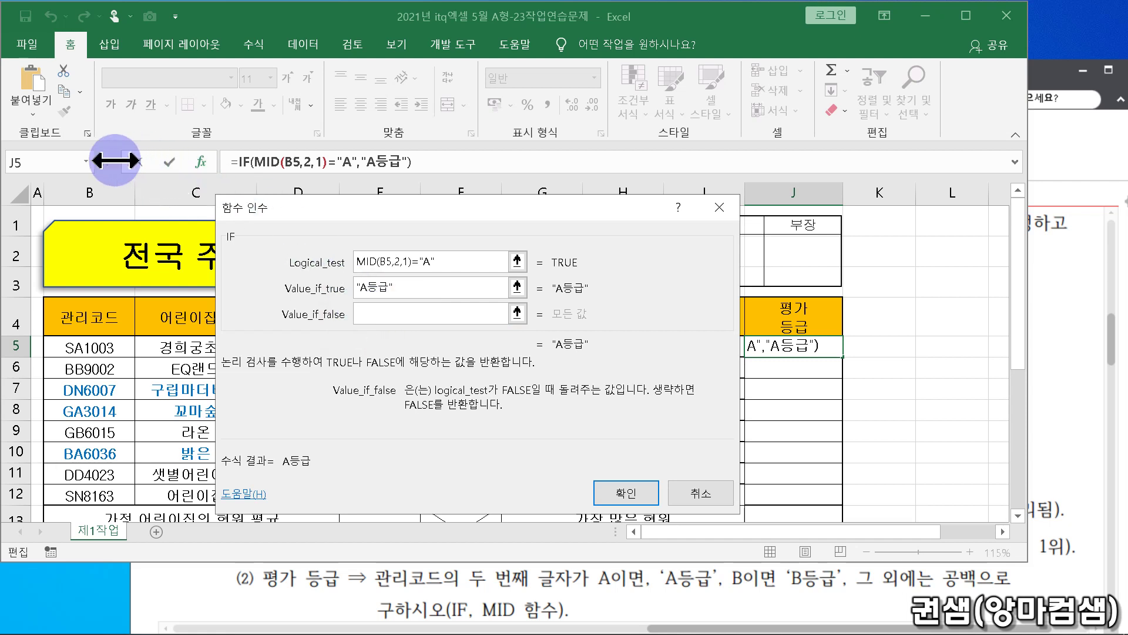
pyautogui.click(89, 163)
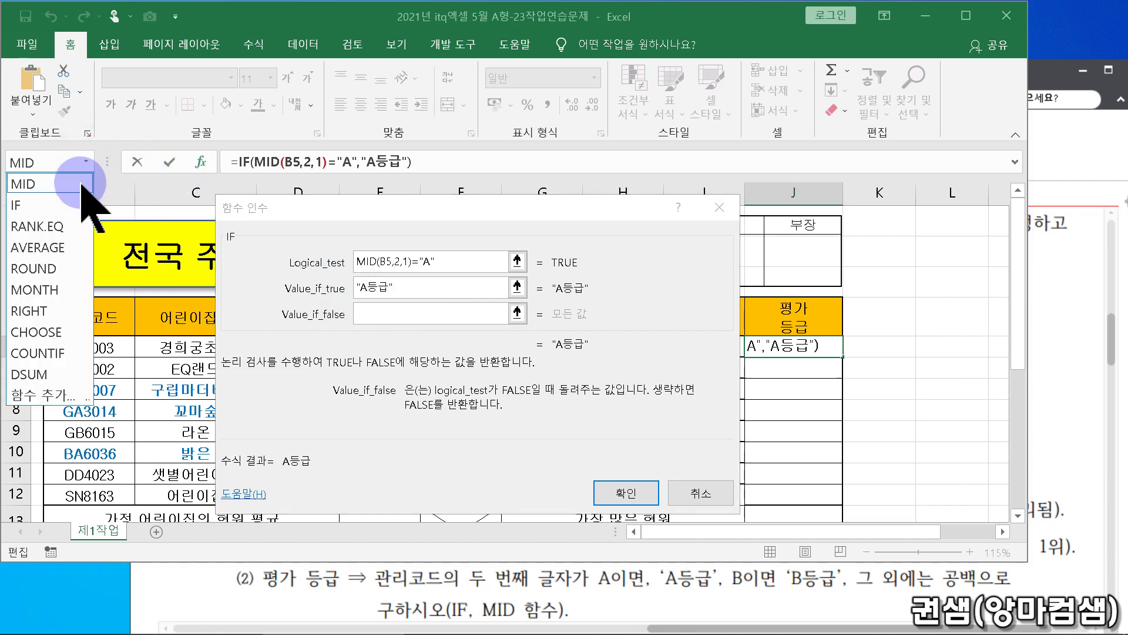
pyautogui.click(75, 204)
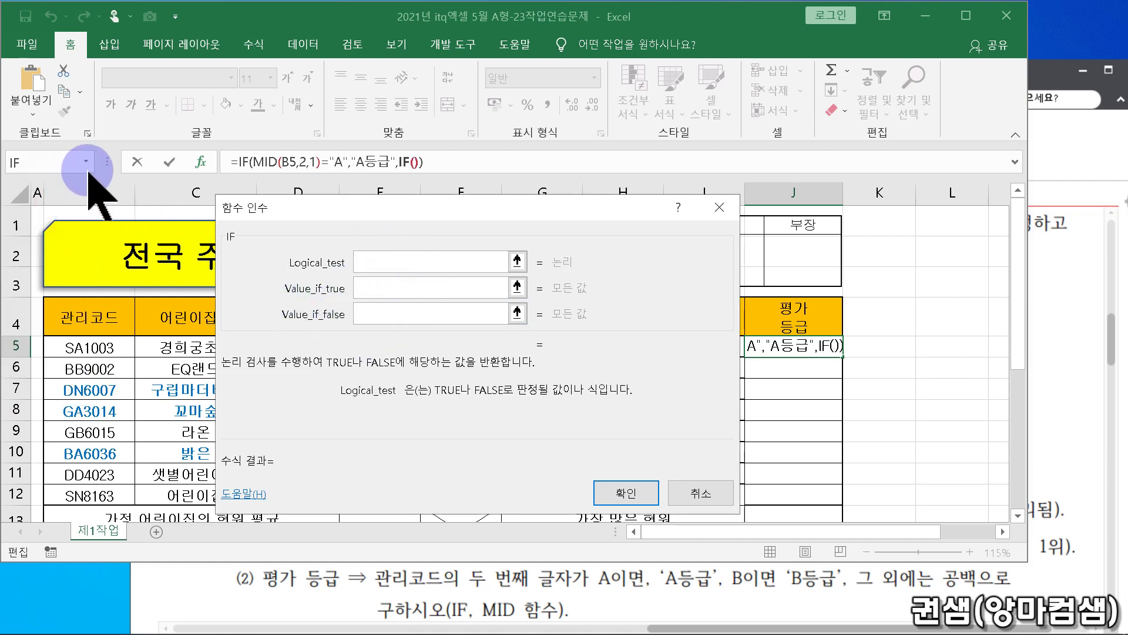
pyautogui.click(87, 162)
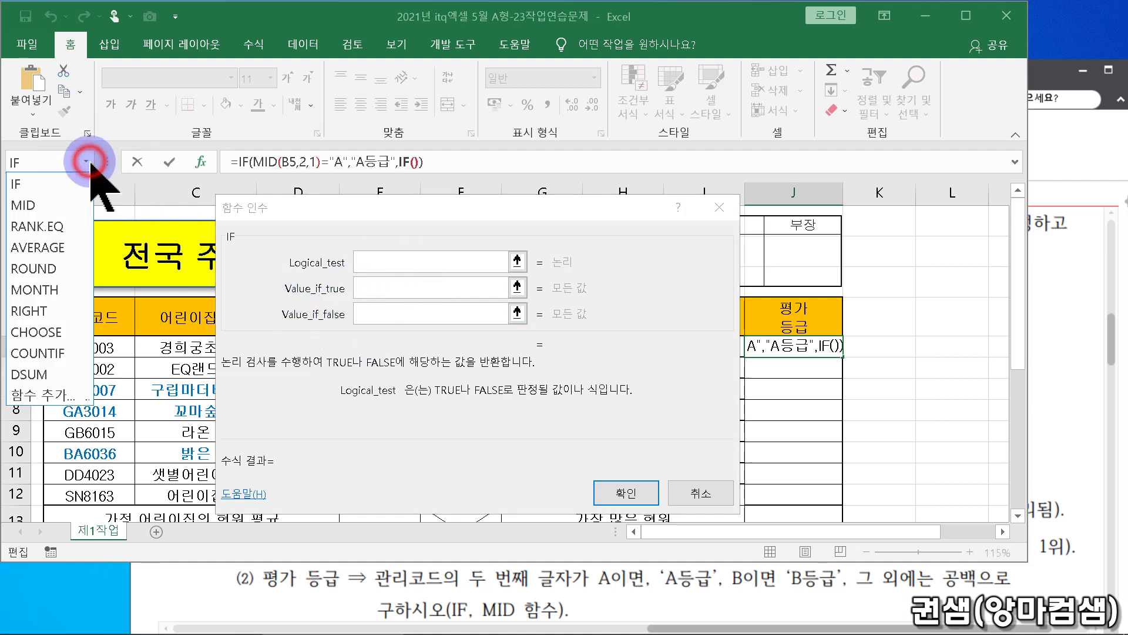
pyautogui.click(79, 203)
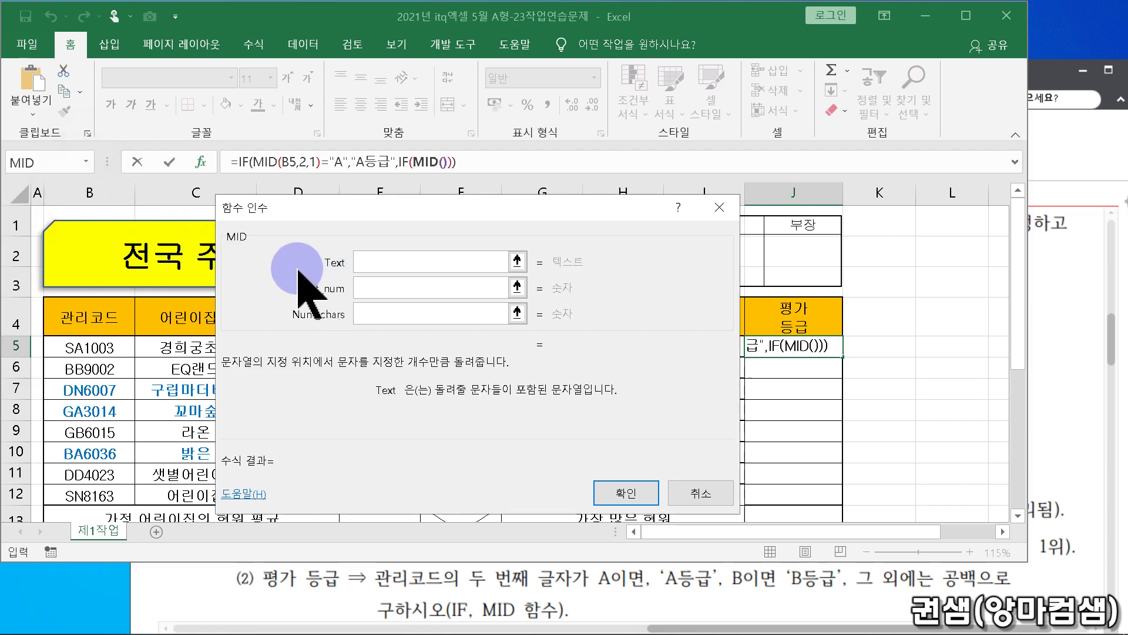
# - Set the second MID function's arguments to Text B5, Start_num 2 and Num_chars 1
pyautogui.click(107, 348)
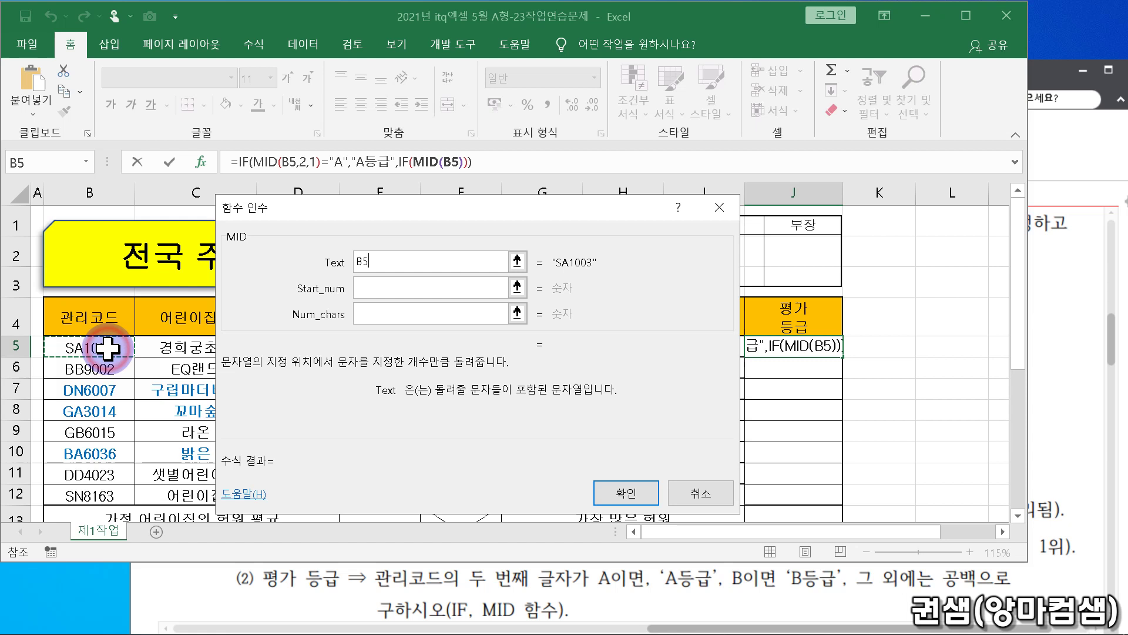
pyautogui.click(367, 287)
pyautogui.write('2')
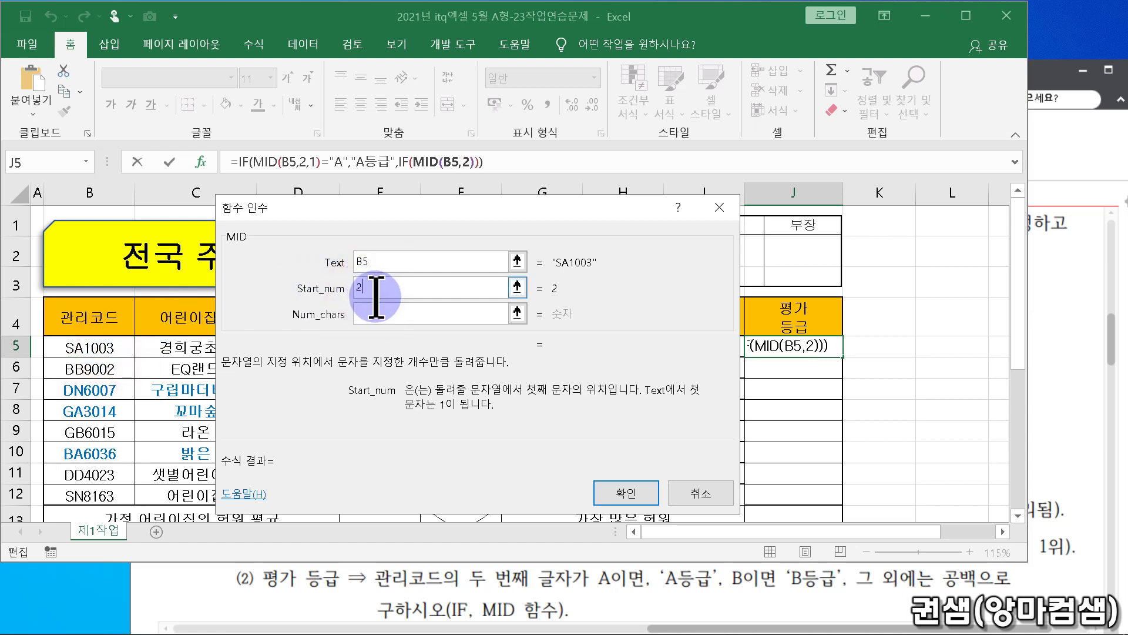
pyautogui.click(372, 312)
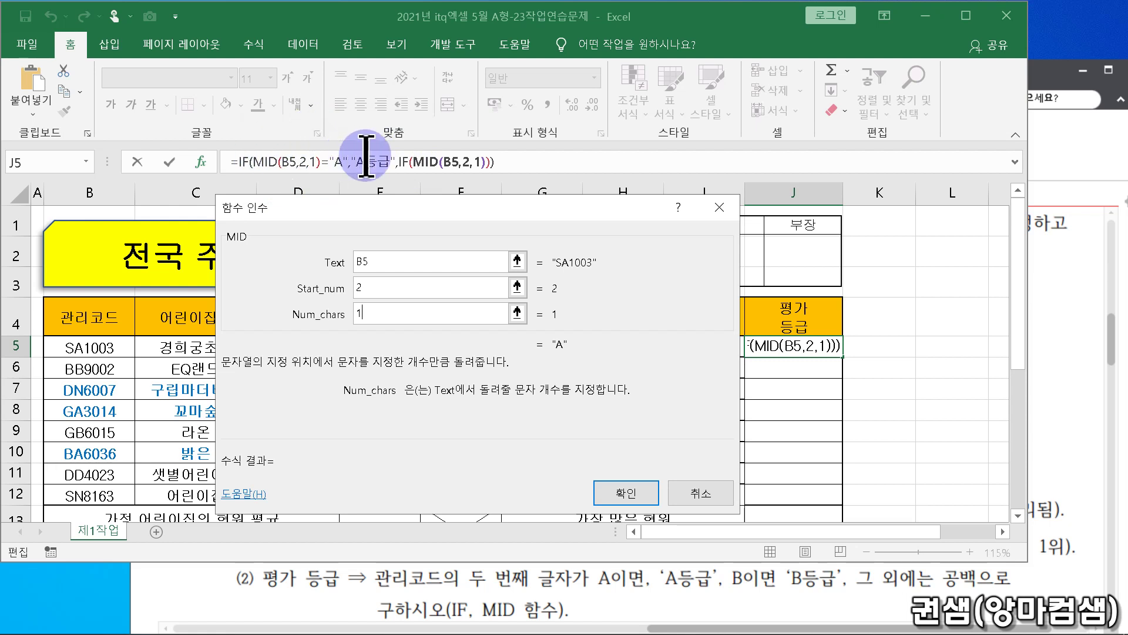
# - In the nested IF, set Logical_test to MID(B5,2,1)="B", Value_if_true to "B등급" and Value_if_false to ""
pyautogui.click(403, 163)
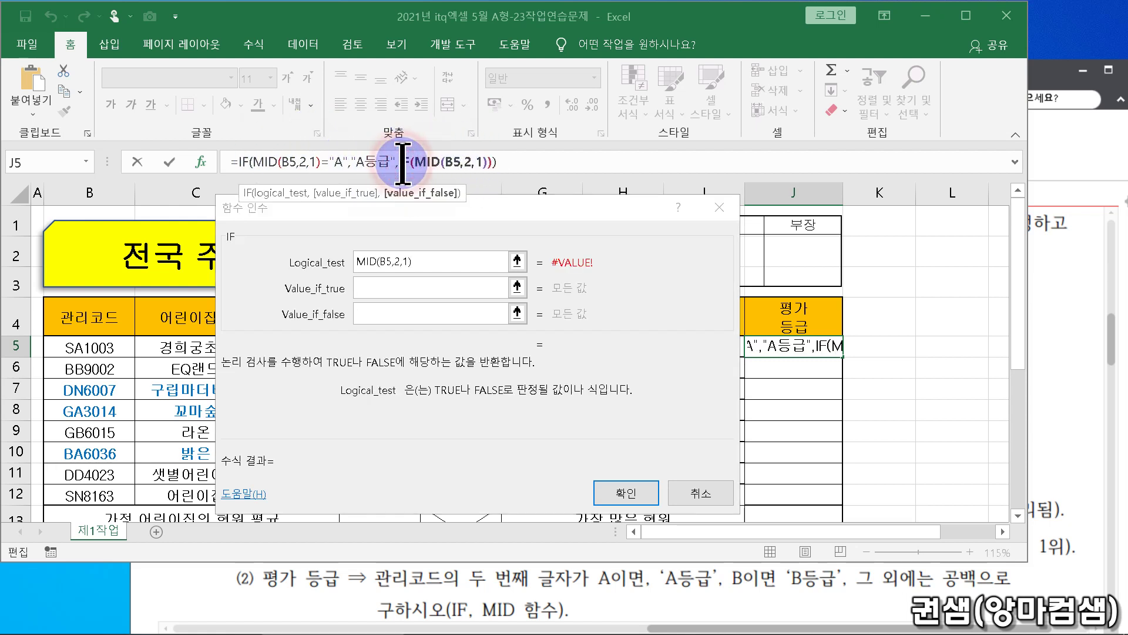
pyautogui.click(465, 260)
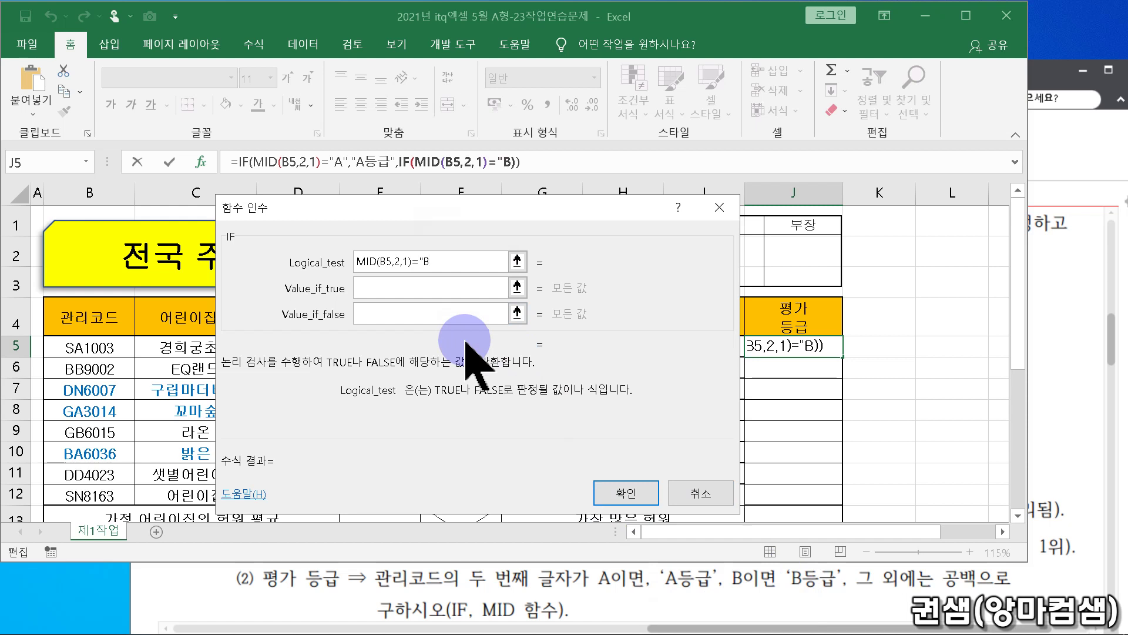
pyautogui.click(439, 289)
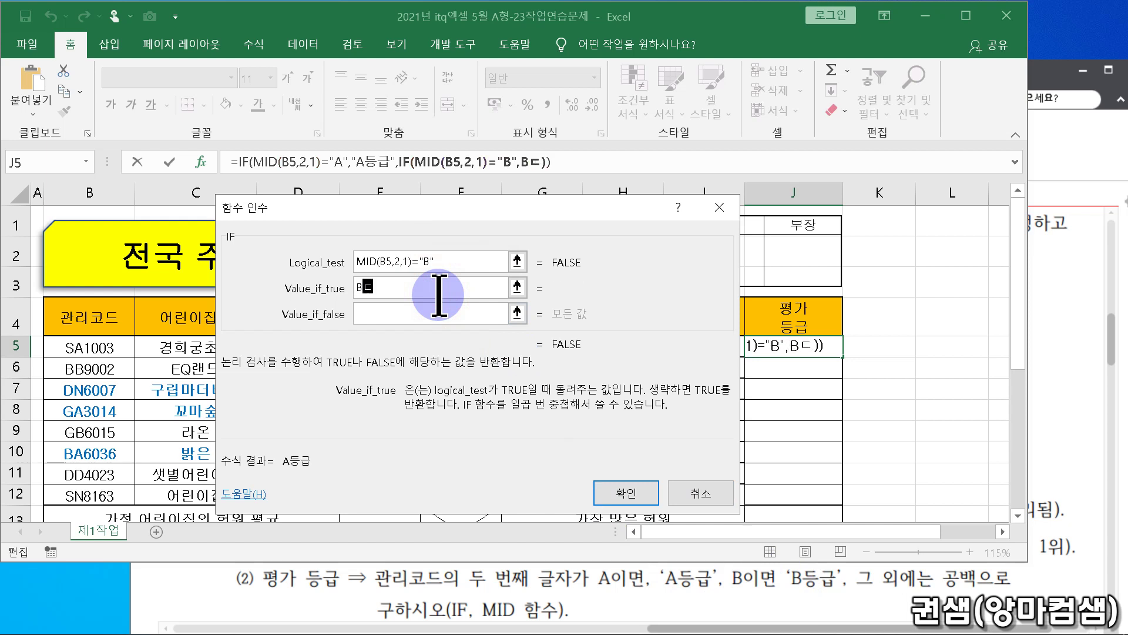
pyautogui.press('Tab')
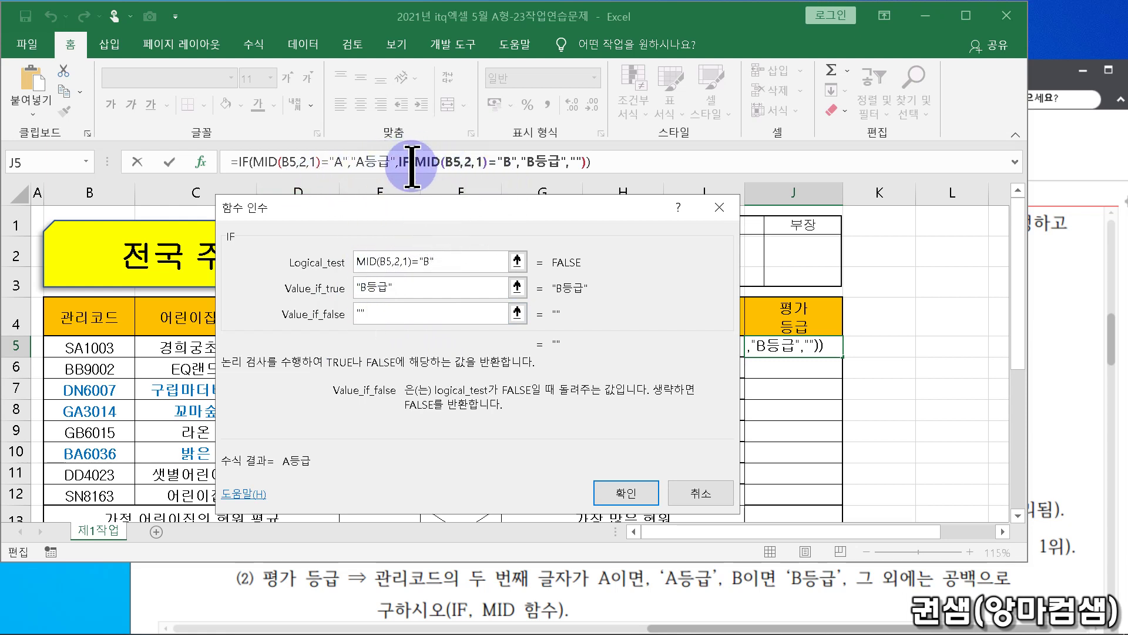
# - Return to the outer IF, accept the formula in J5, and fill it down through J12
pyautogui.click(244, 162)
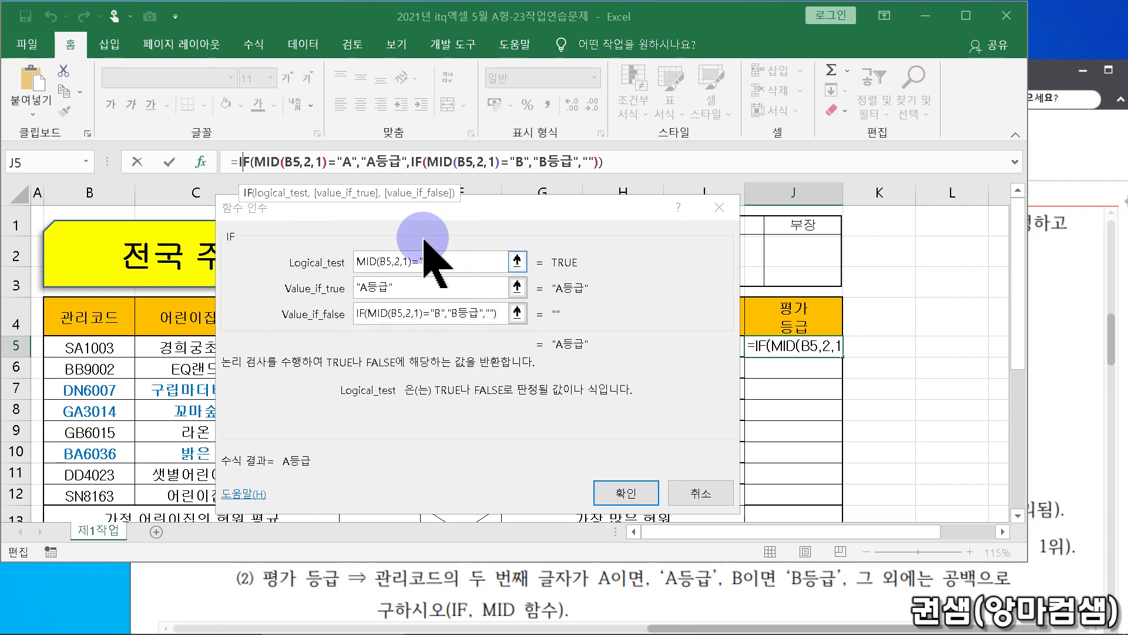
pyautogui.click(622, 497)
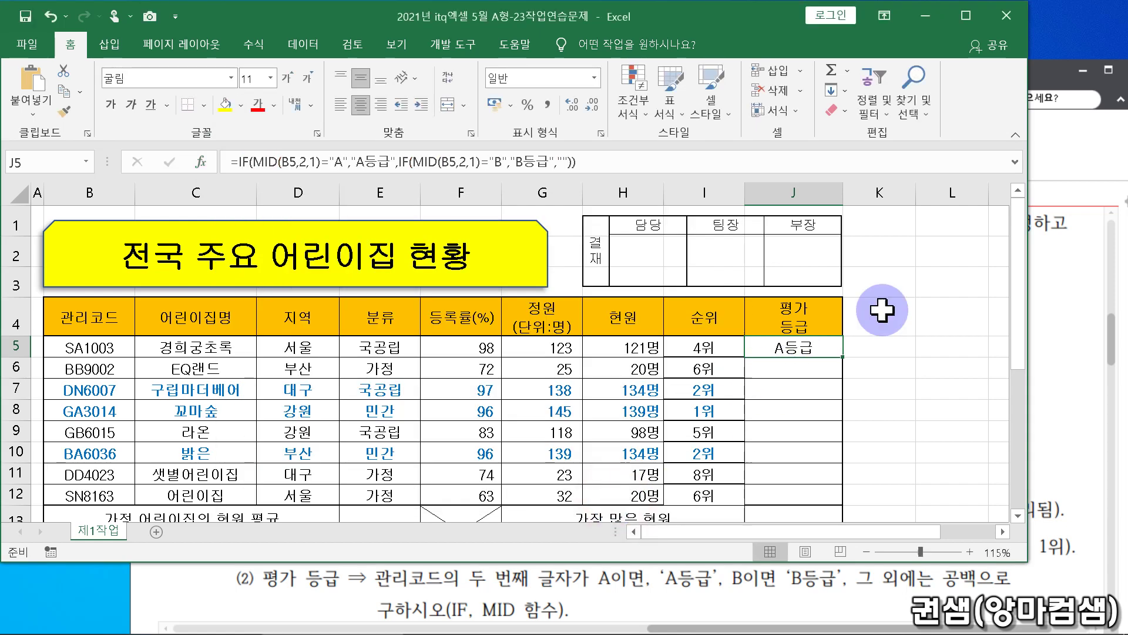
pyautogui.moveTo(842, 356); pyautogui.dragTo(846, 496)
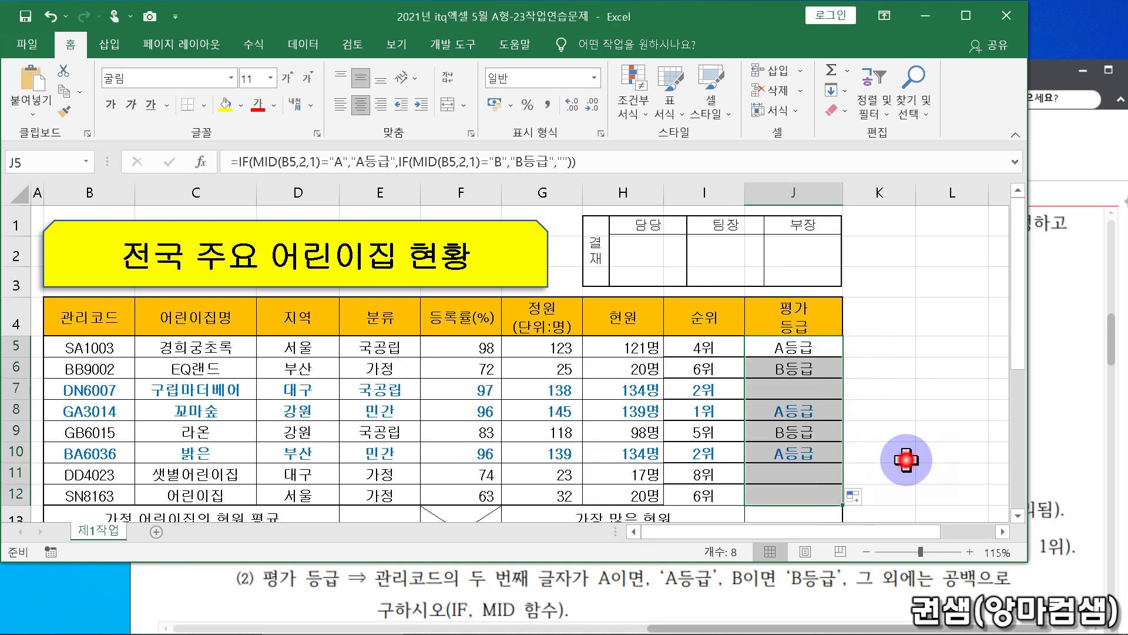
pyautogui.click(847, 455)
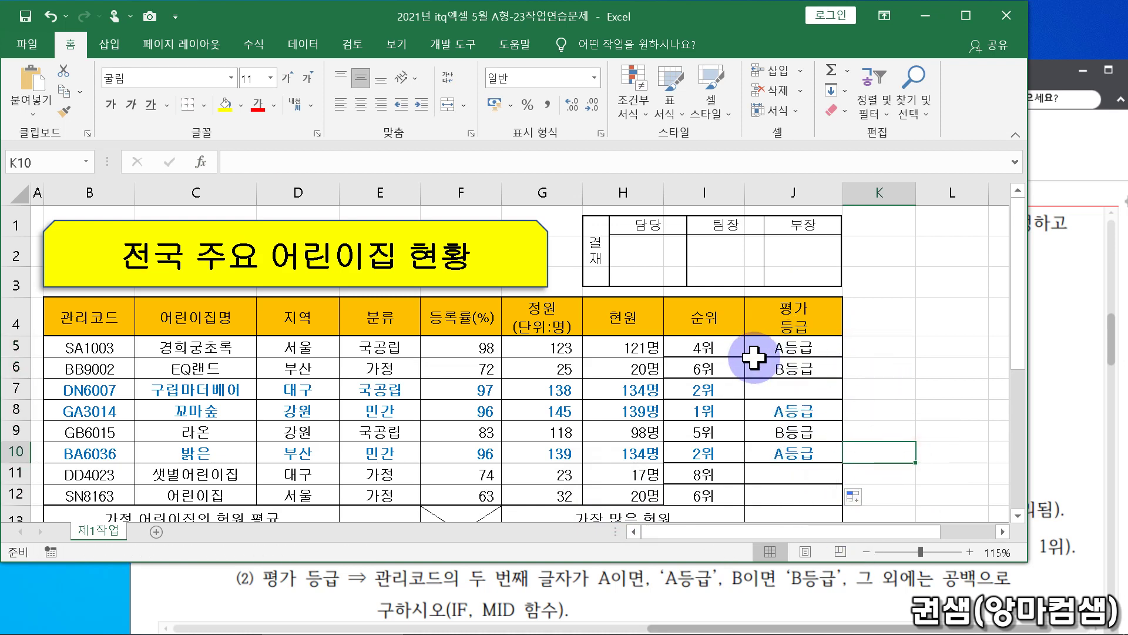
pyautogui.click(723, 370)
pyautogui.click(781, 433)
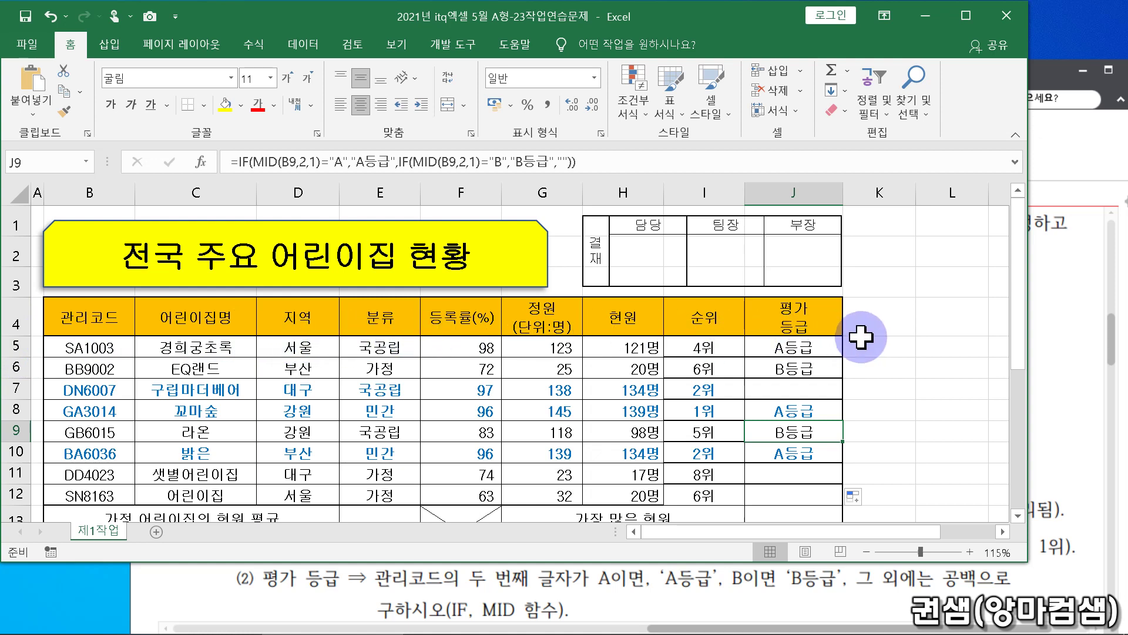
# - Apply all borders (모든 테두리) and a thick outside border (굵은 바깥쪽 테두리) to the table body B5:J12
pyautogui.click(7, 495)
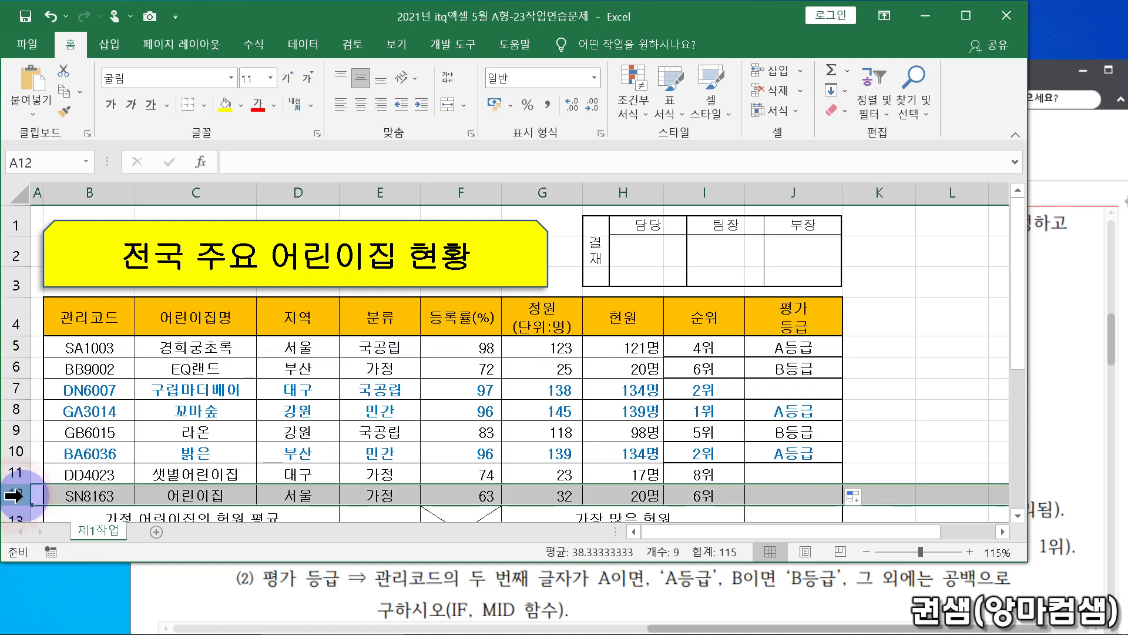
pyautogui.click(59, 501)
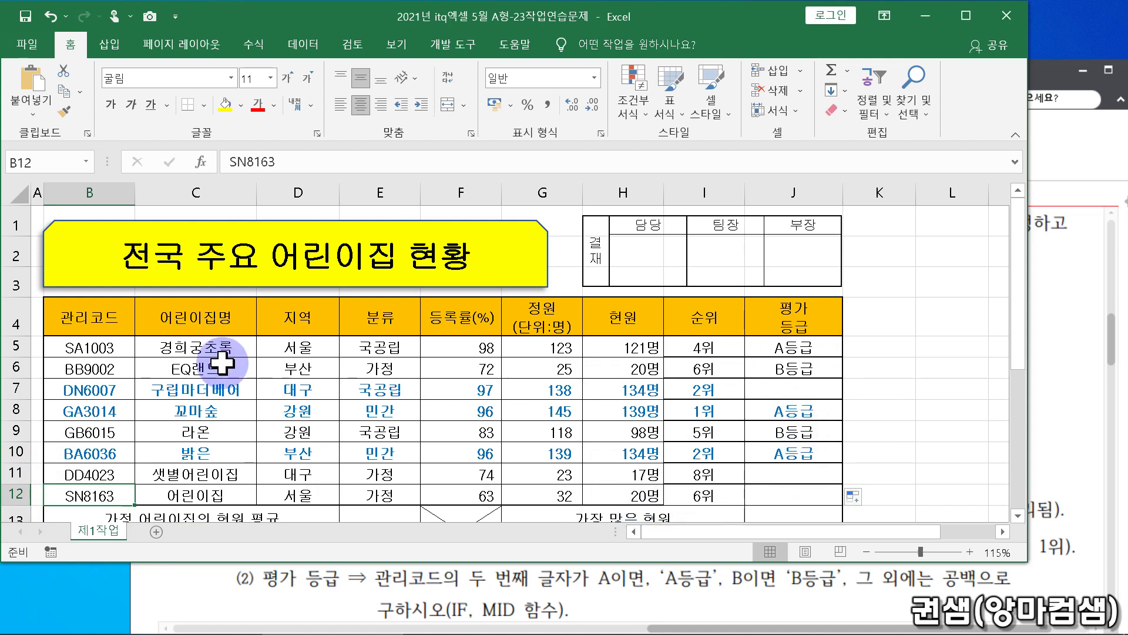
pyautogui.moveTo(76, 348); pyautogui.dragTo(803, 492)
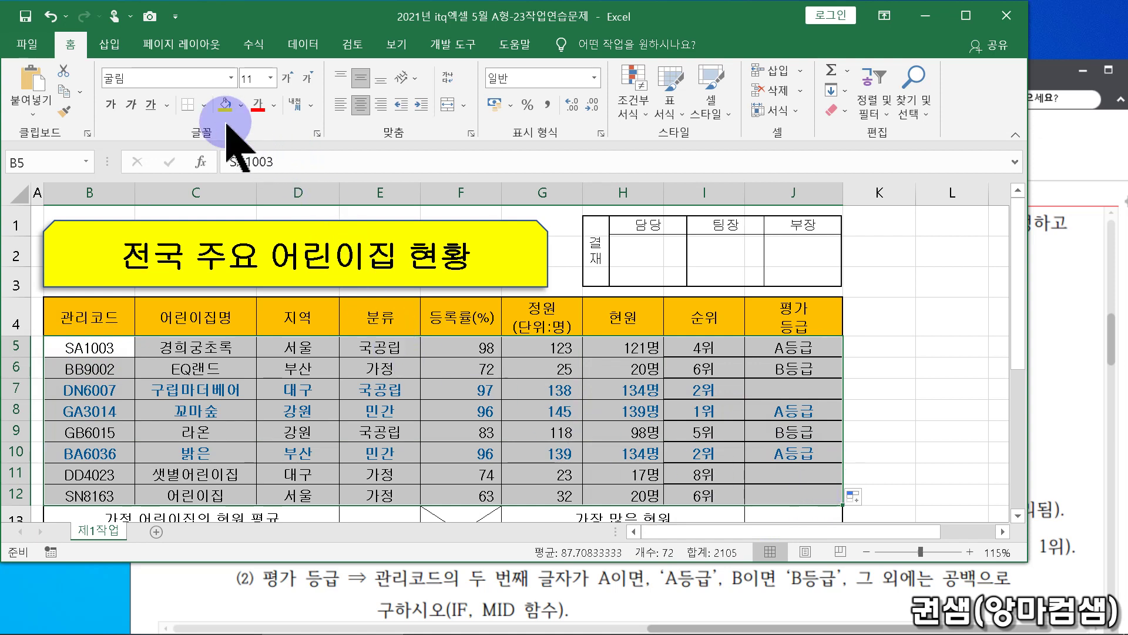
pyautogui.click(205, 105)
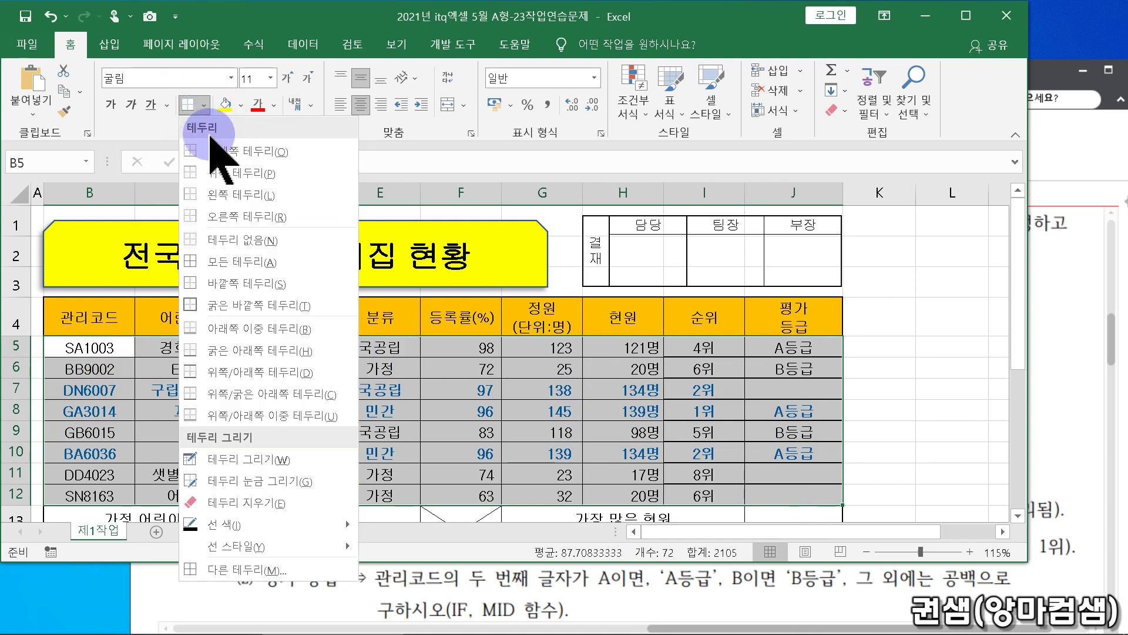
pyautogui.click(273, 262)
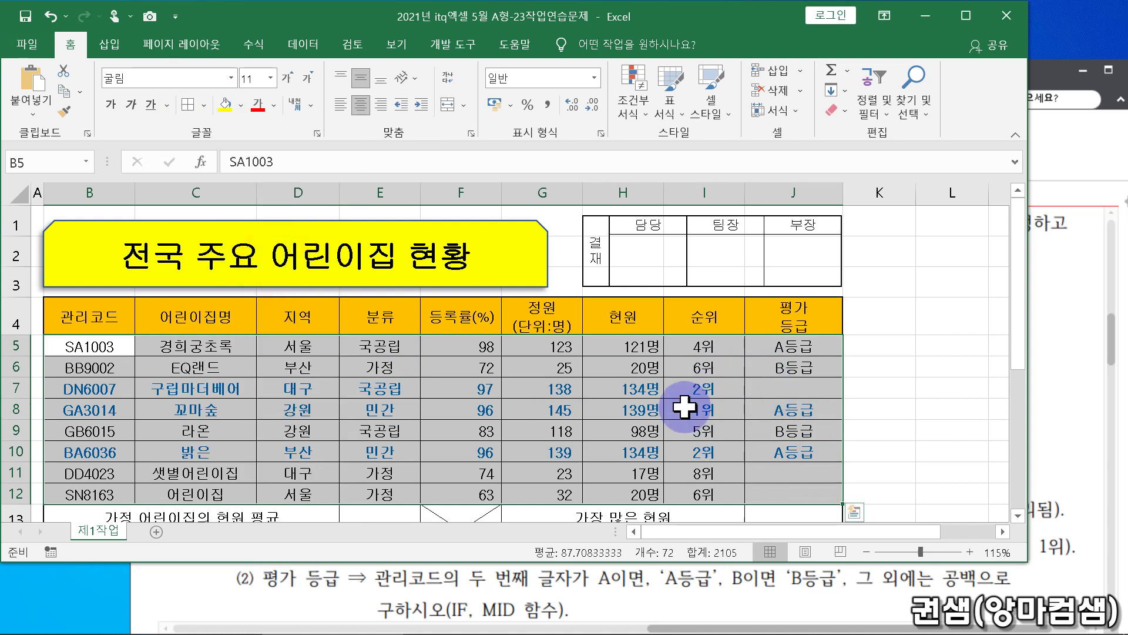
pyautogui.click(204, 105)
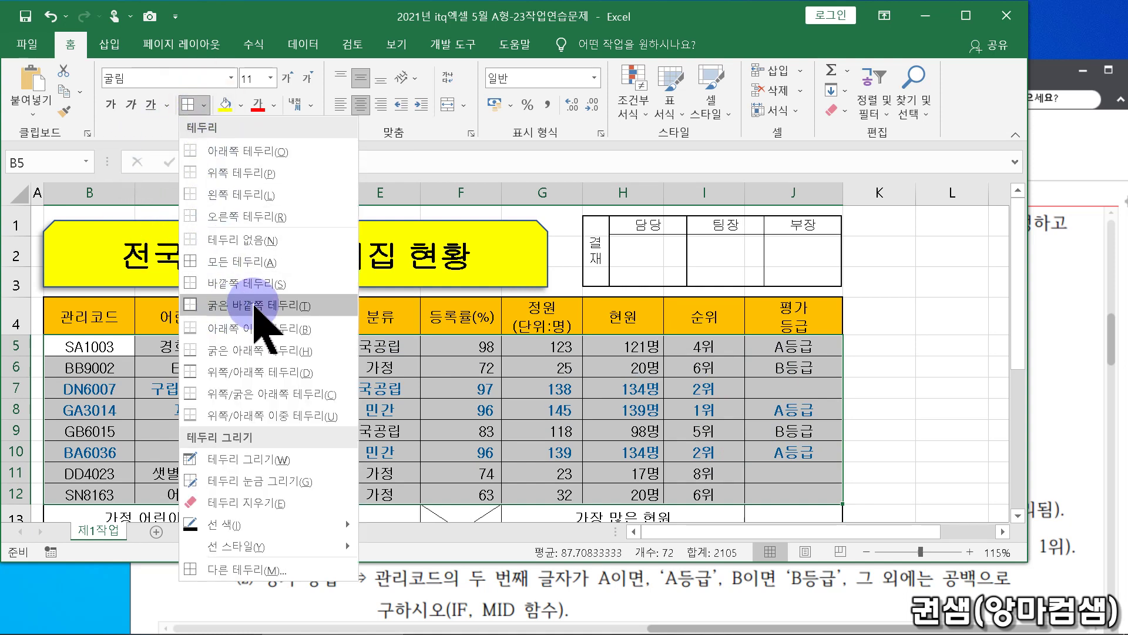
pyautogui.click(336, 306)
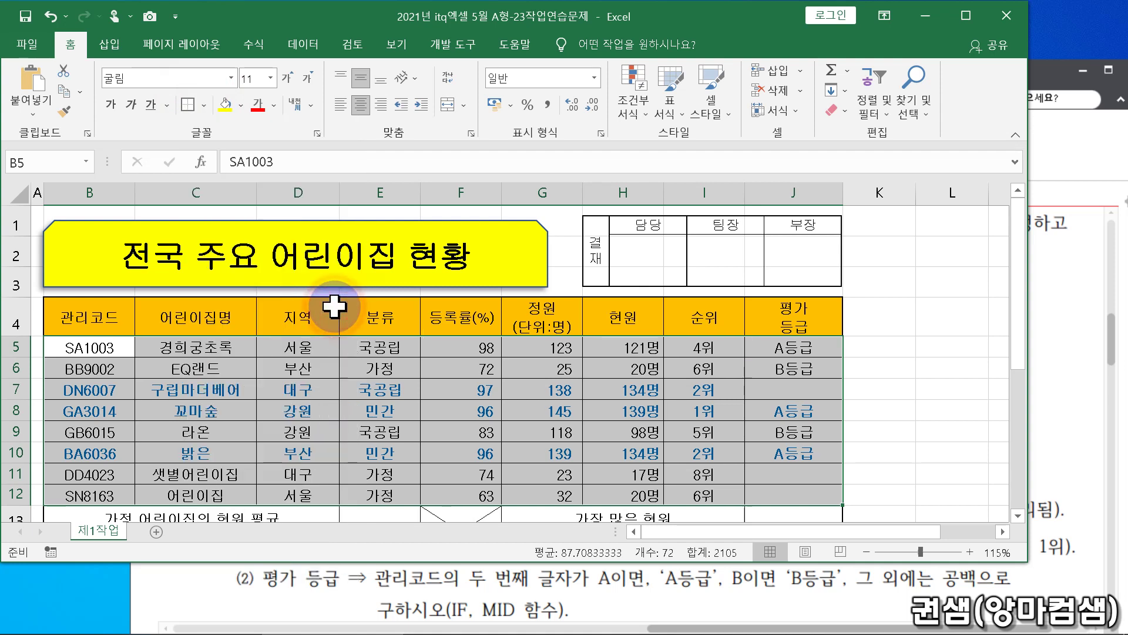
pyautogui.click(876, 404)
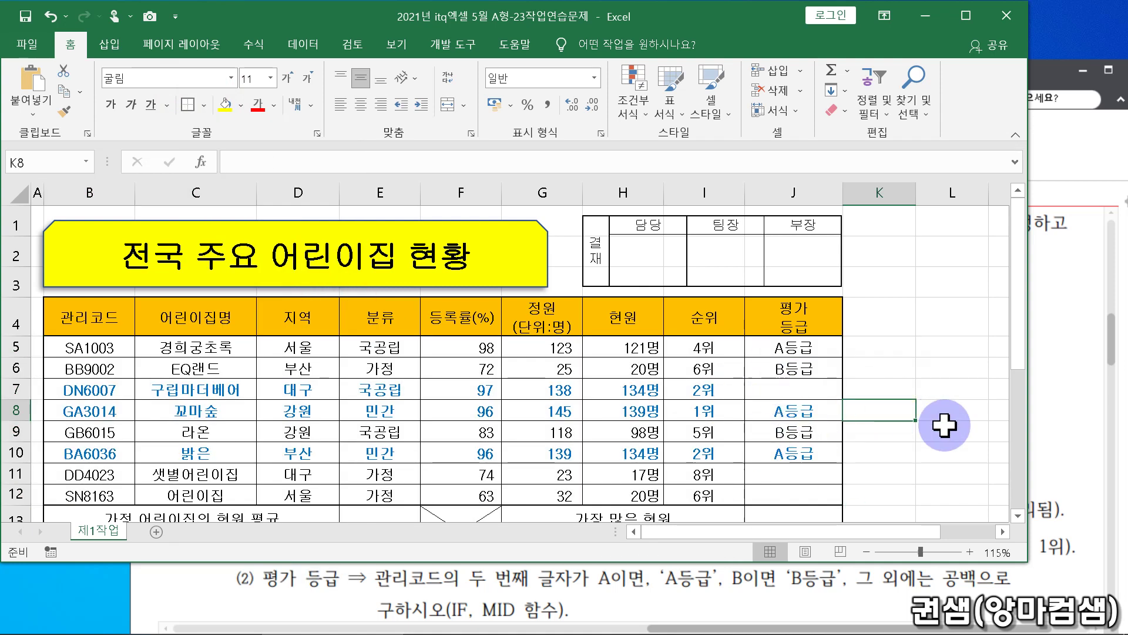
# - Show task (3) in the 알PDF problem sheet, return to Excel and insert a SUMIF function in cell E13
pyautogui.scroll(-1, 945, 425)
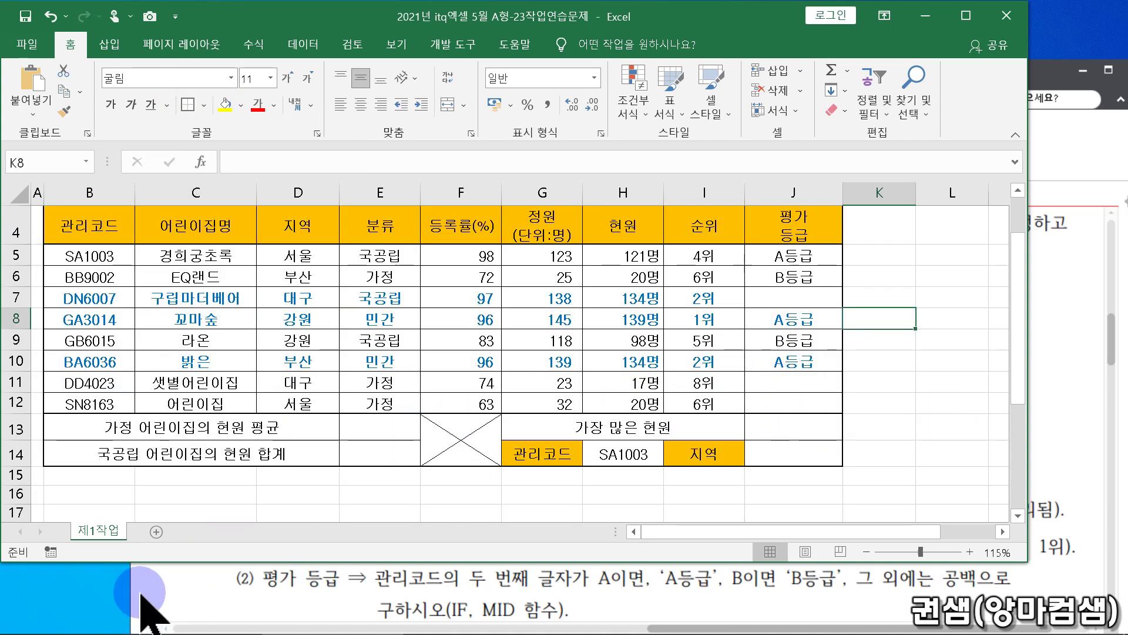
pyautogui.click(198, 595)
pyautogui.scroll(-3, 188, 564)
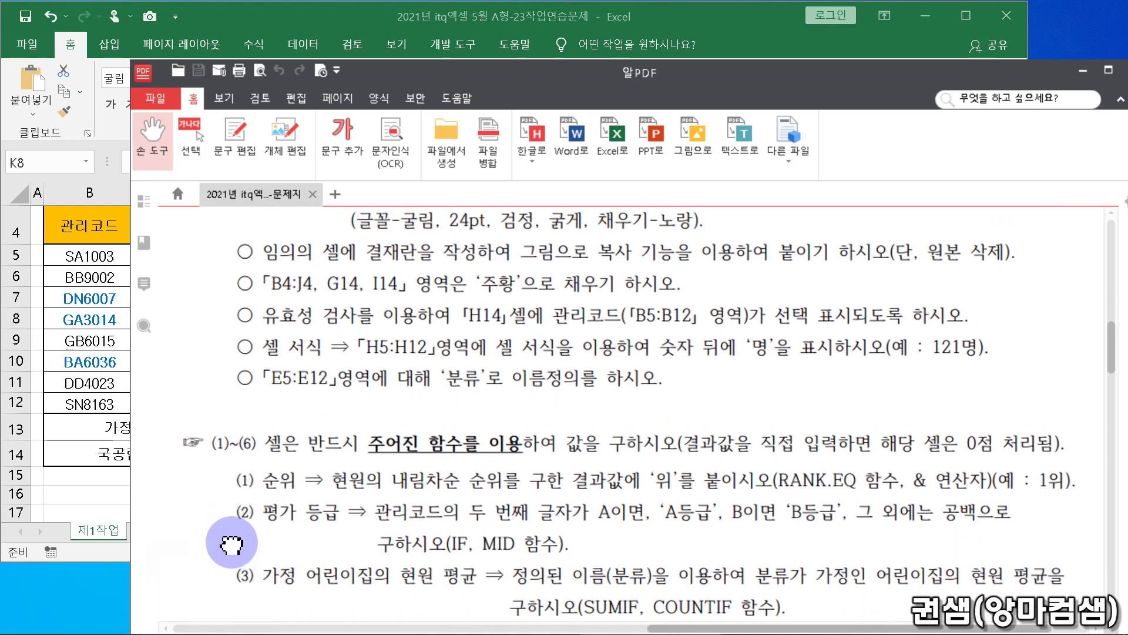
pyautogui.click(100, 556)
pyautogui.click(369, 432)
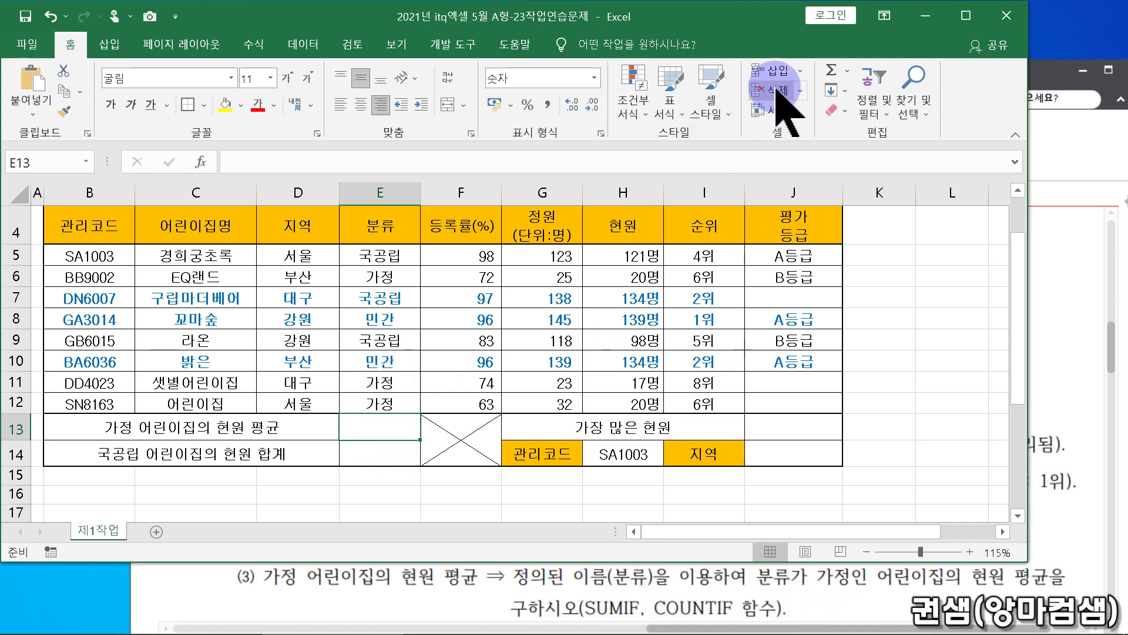
pyautogui.click(847, 71)
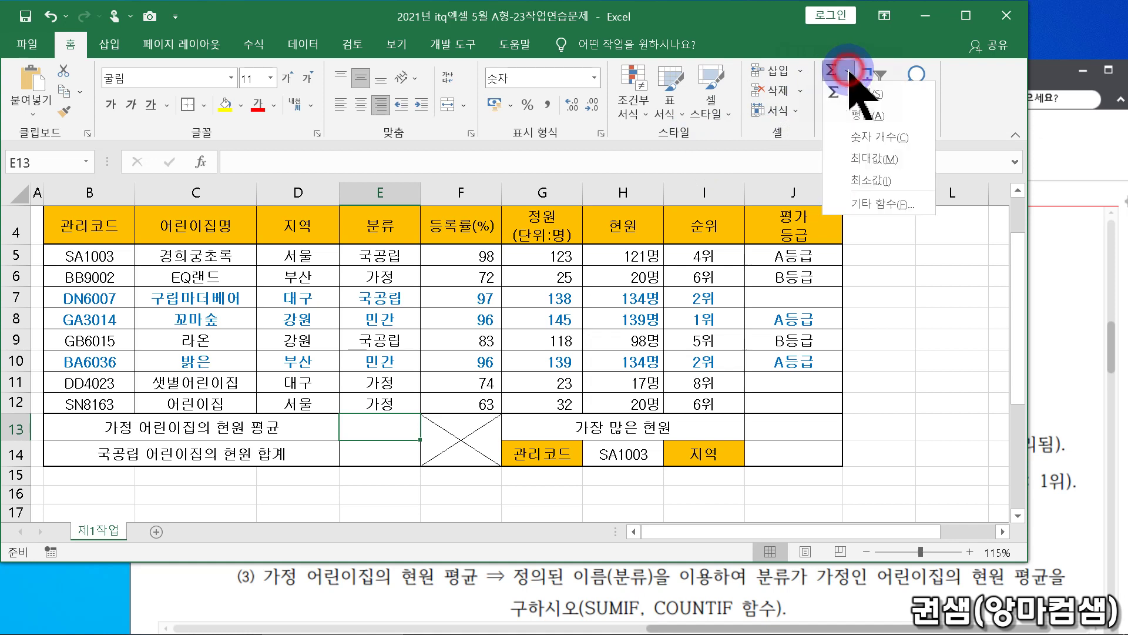
pyautogui.click(919, 203)
pyautogui.write('녀')
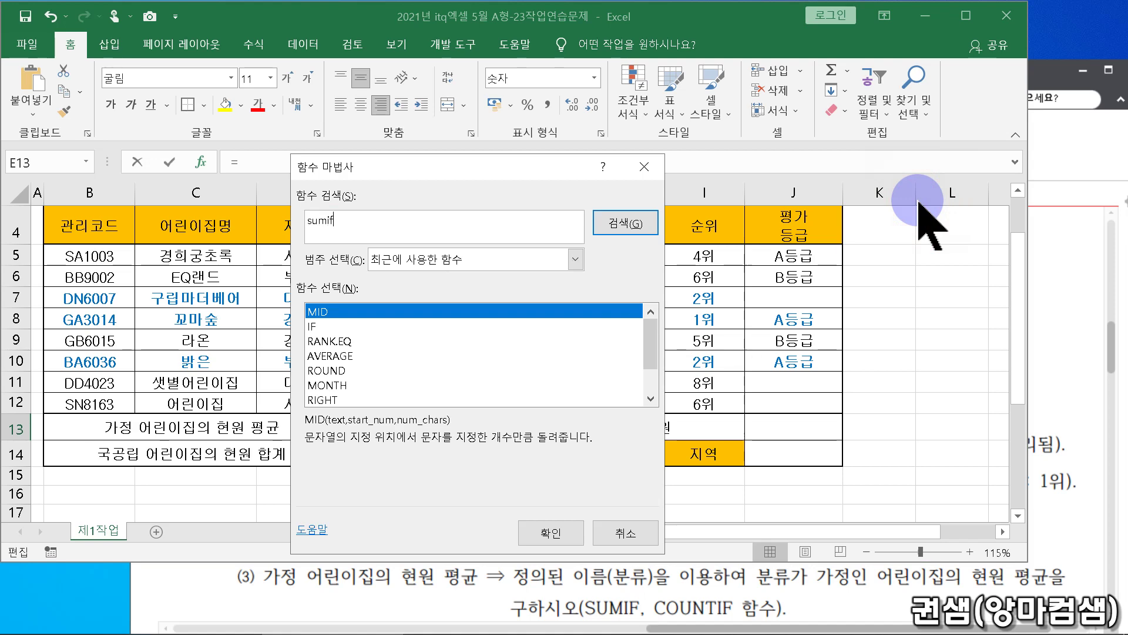
pyautogui.write('umif')
pyautogui.press('Return')
pyautogui.press('Return')
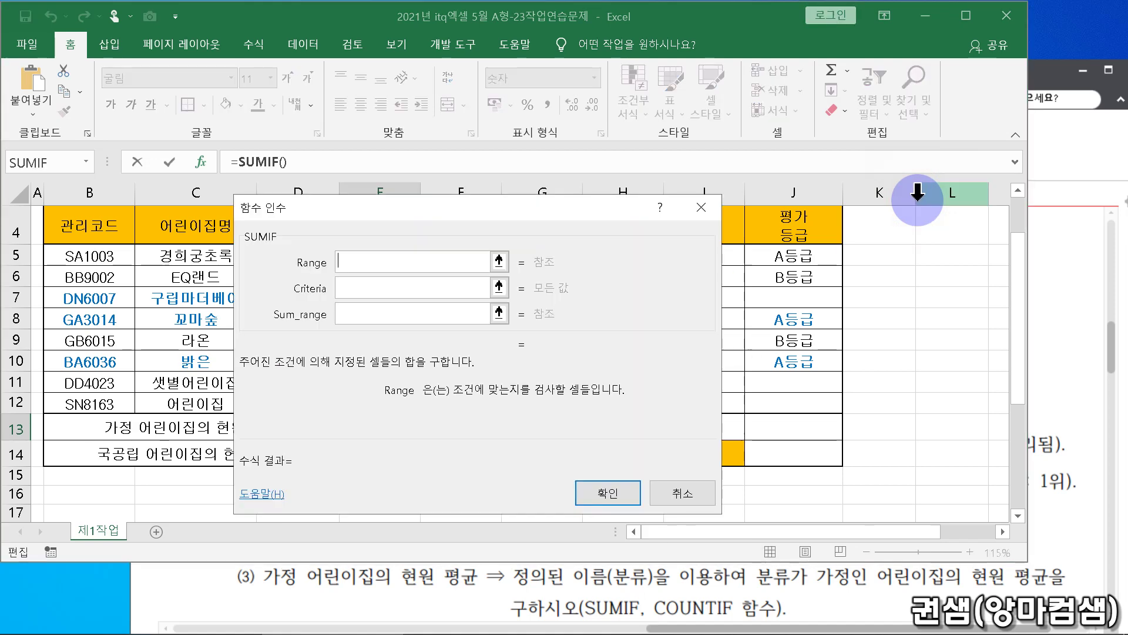
# - Set the SUMIF arguments to Range 분류 (E5:E12), Criteria "가정" and Sum_range H5:H12, and accept the formula
pyautogui.moveTo(556, 210); pyautogui.dragTo(928, 175)
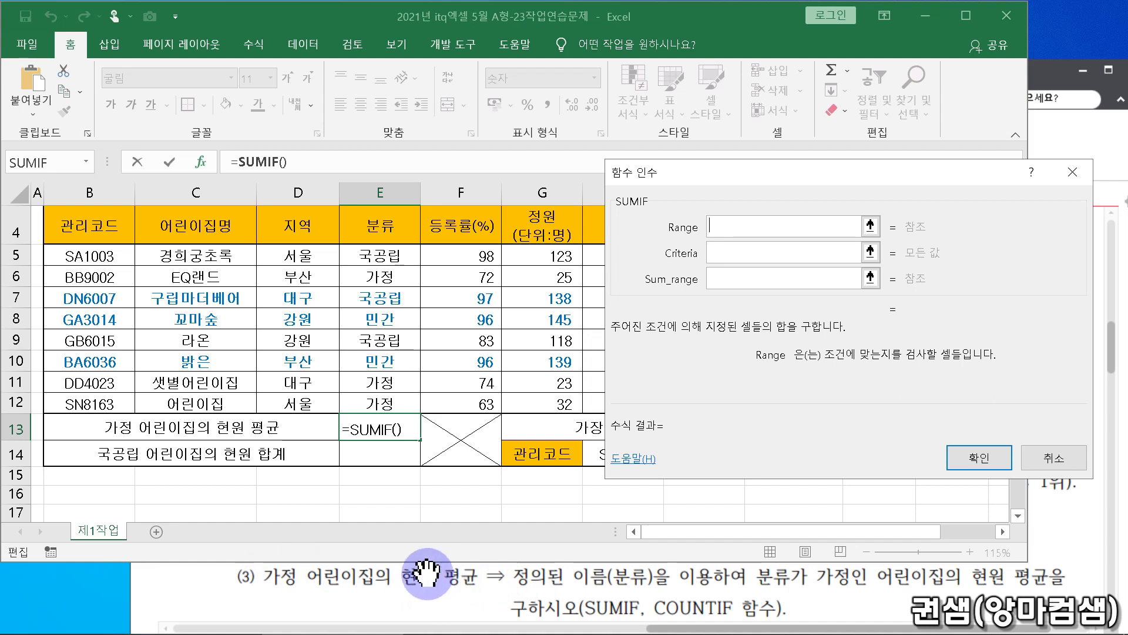
pyautogui.moveTo(687, 172); pyautogui.dragTo(754, 179)
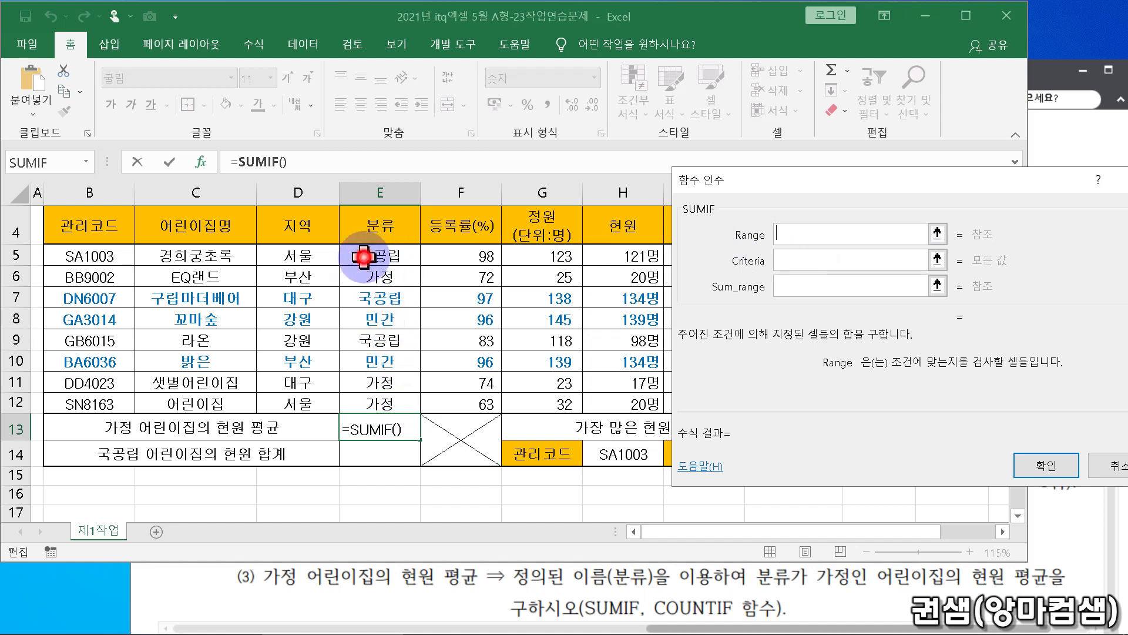
pyautogui.moveTo(364, 256); pyautogui.dragTo(376, 402)
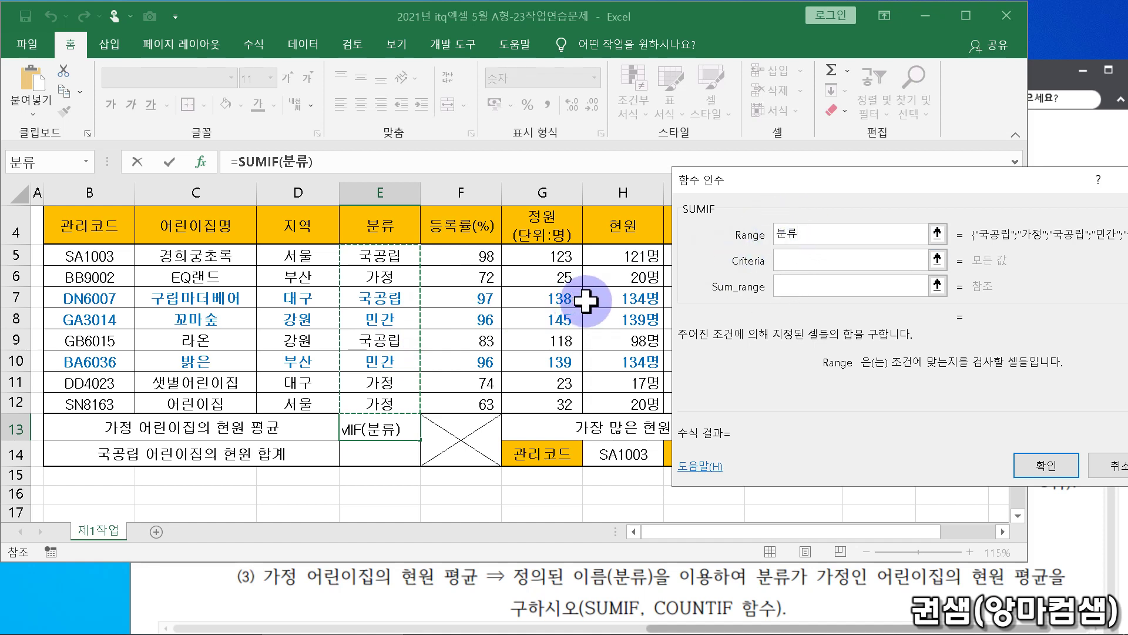
pyautogui.click(809, 263)
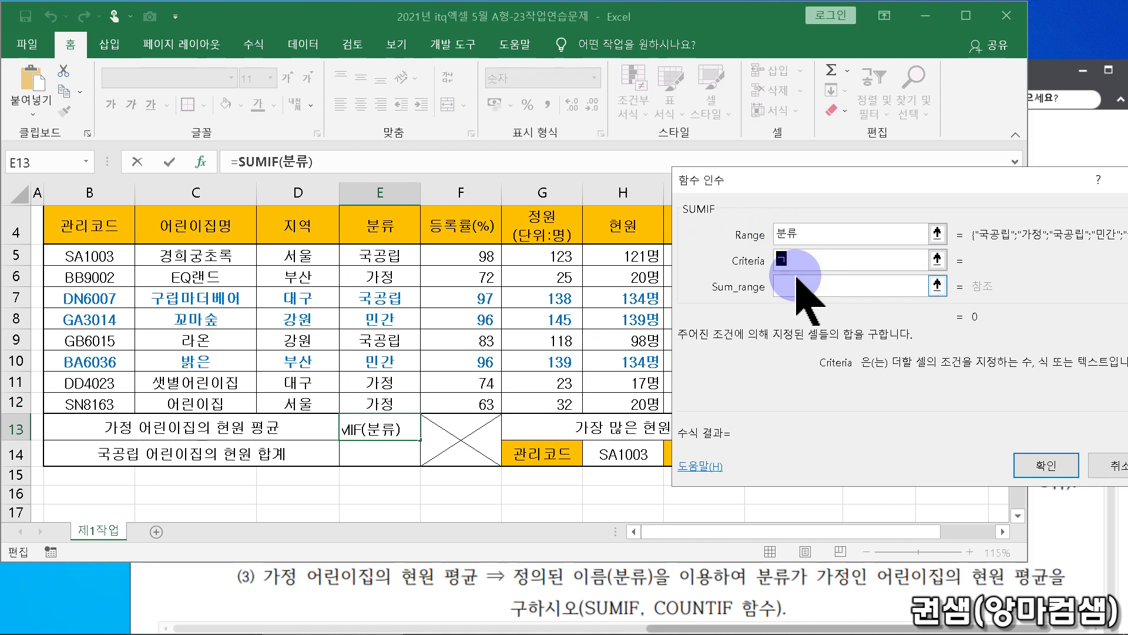
pyautogui.press('Tab')
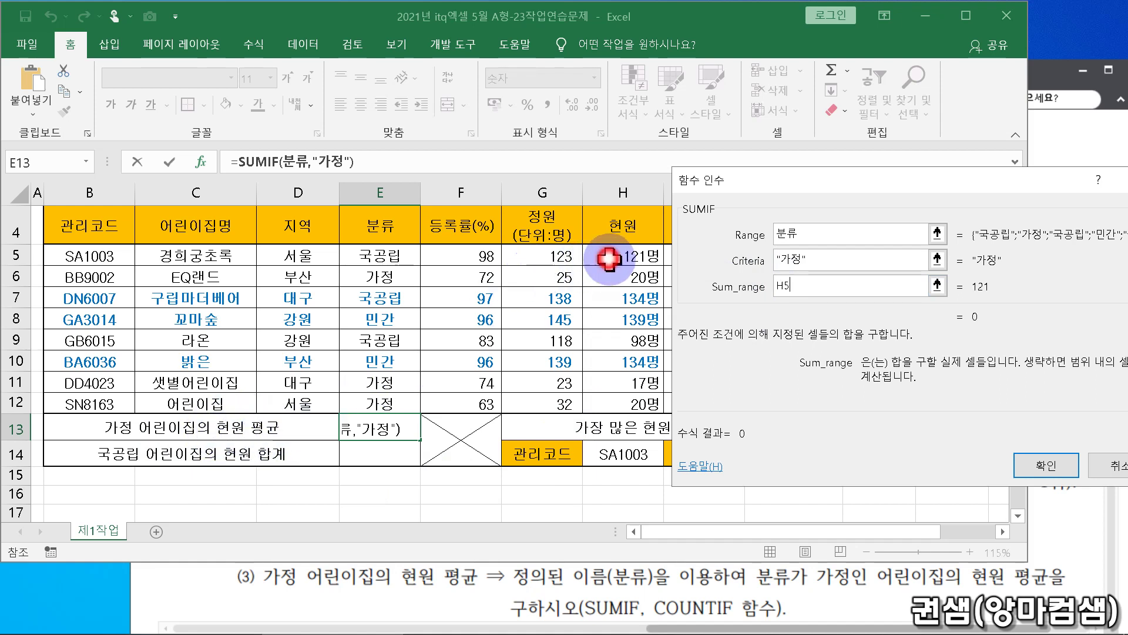
pyautogui.moveTo(608, 258); pyautogui.dragTo(620, 404)
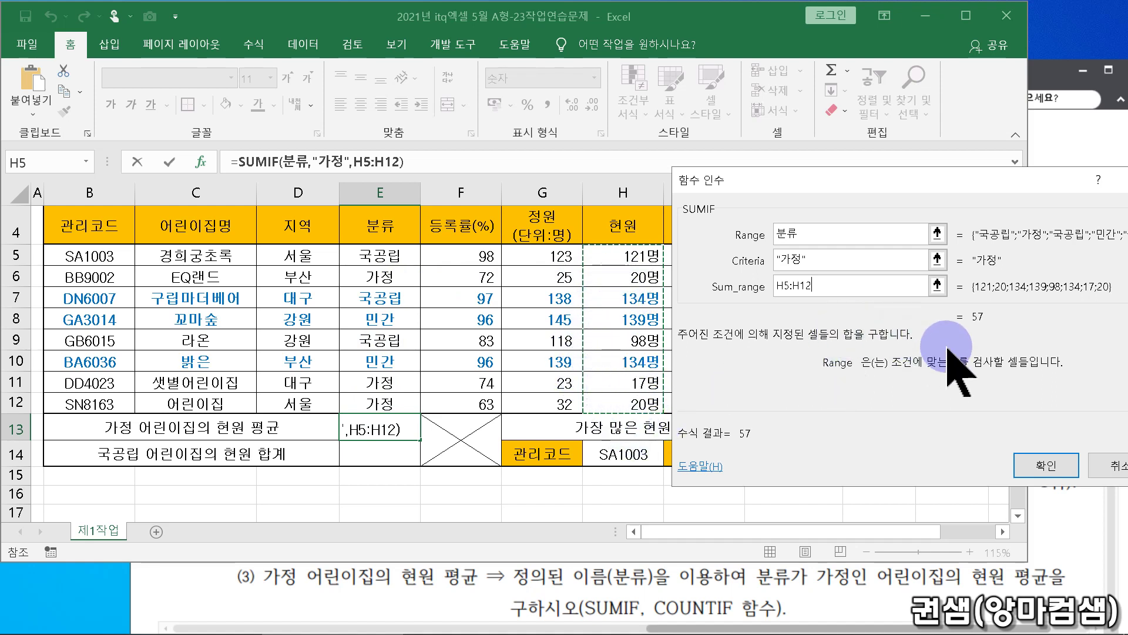
pyautogui.click(1045, 466)
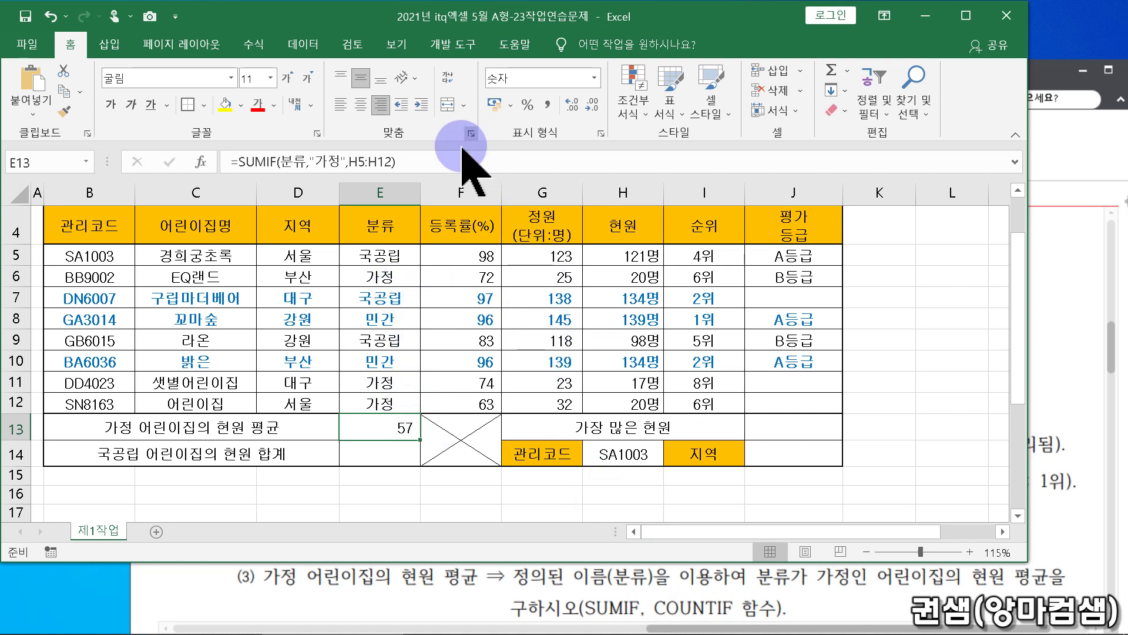
# - Append a division sign to the SUMIF formula in E13 and insert a COUNTIF function as the divisor
pyautogui.click(424, 161)
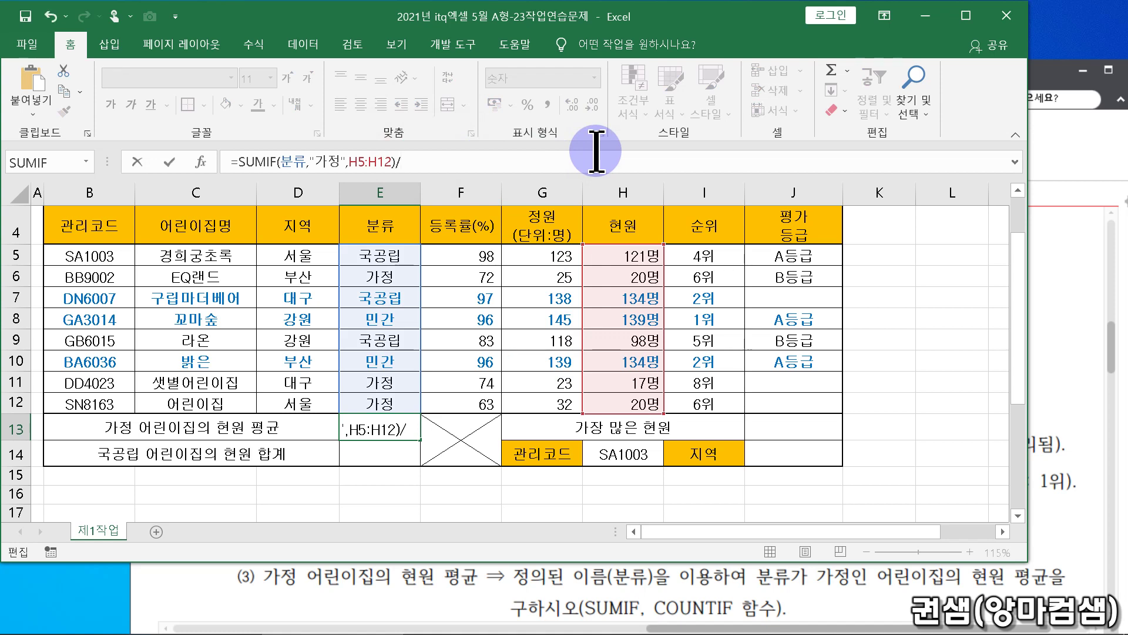
pyautogui.click(848, 71)
pyautogui.click(910, 194)
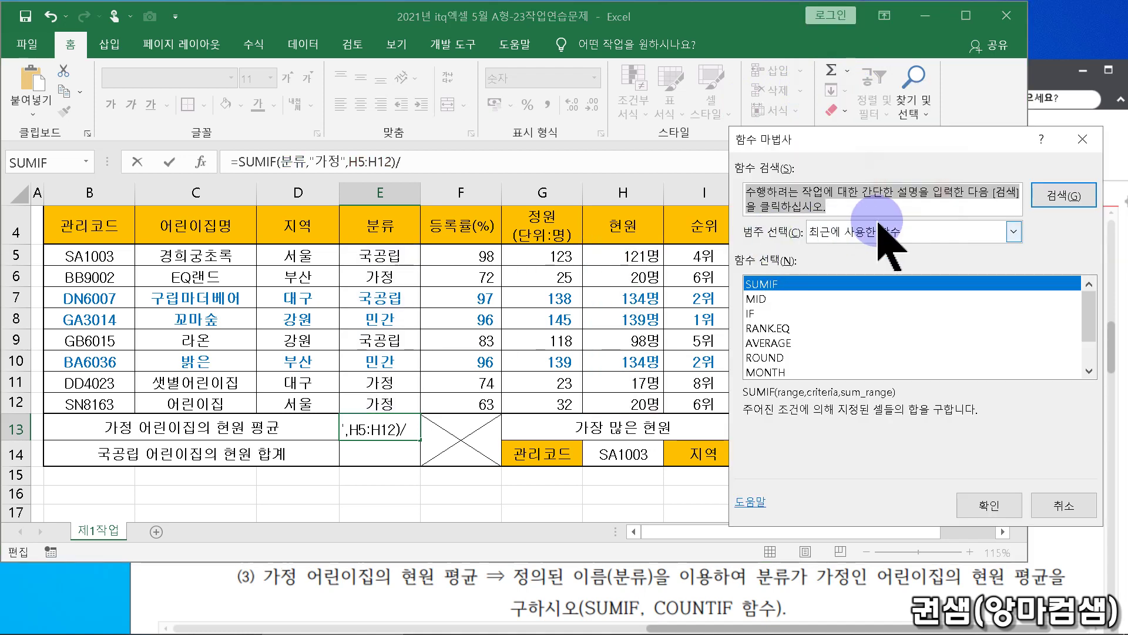
pyautogui.write('채ㅕ')
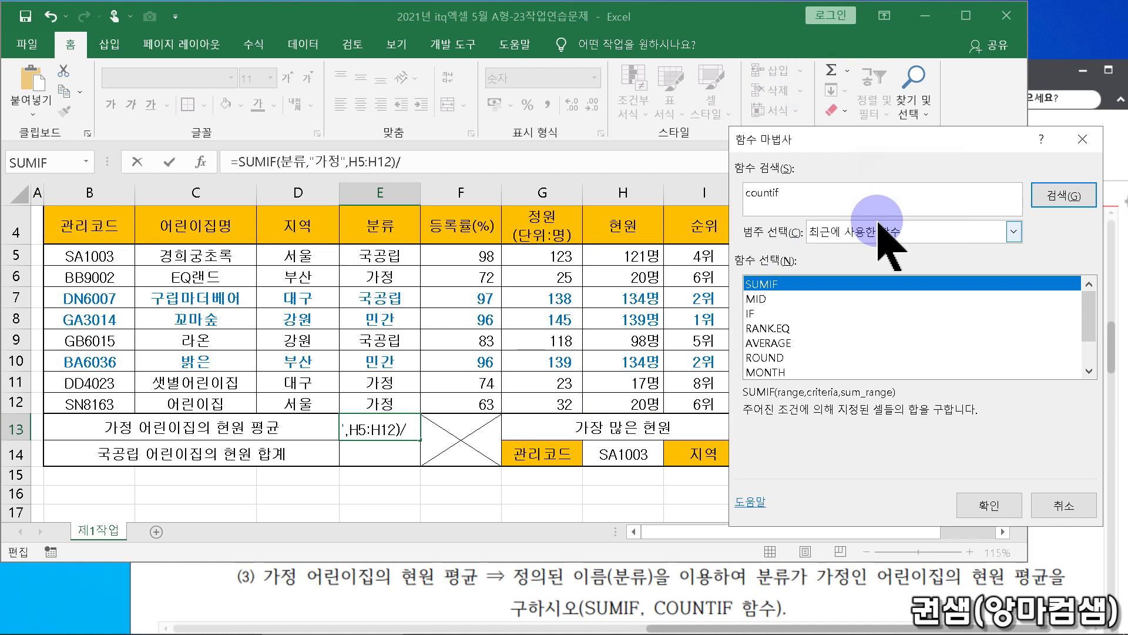
pyautogui.press('Return')
pyautogui.press('Return')
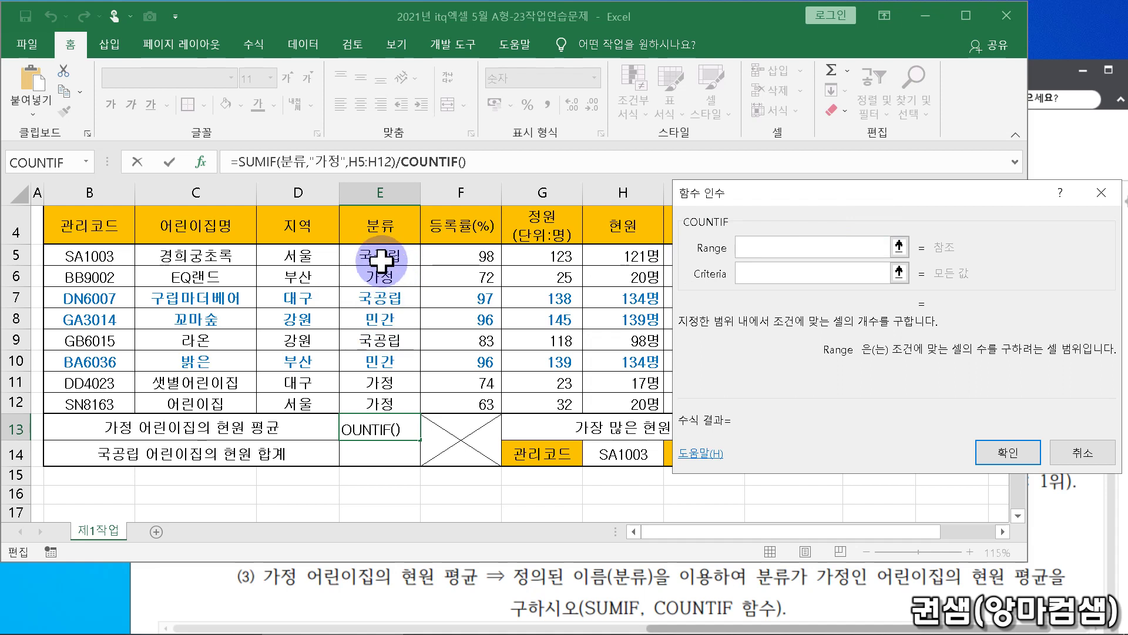
# - Set the COUNTIF arguments to Range 분류 (E5:E12) and Criteria "가정", and accept the formula in E13
pyautogui.moveTo(381, 258); pyautogui.dragTo(466, 399)
pyautogui.click(773, 275)
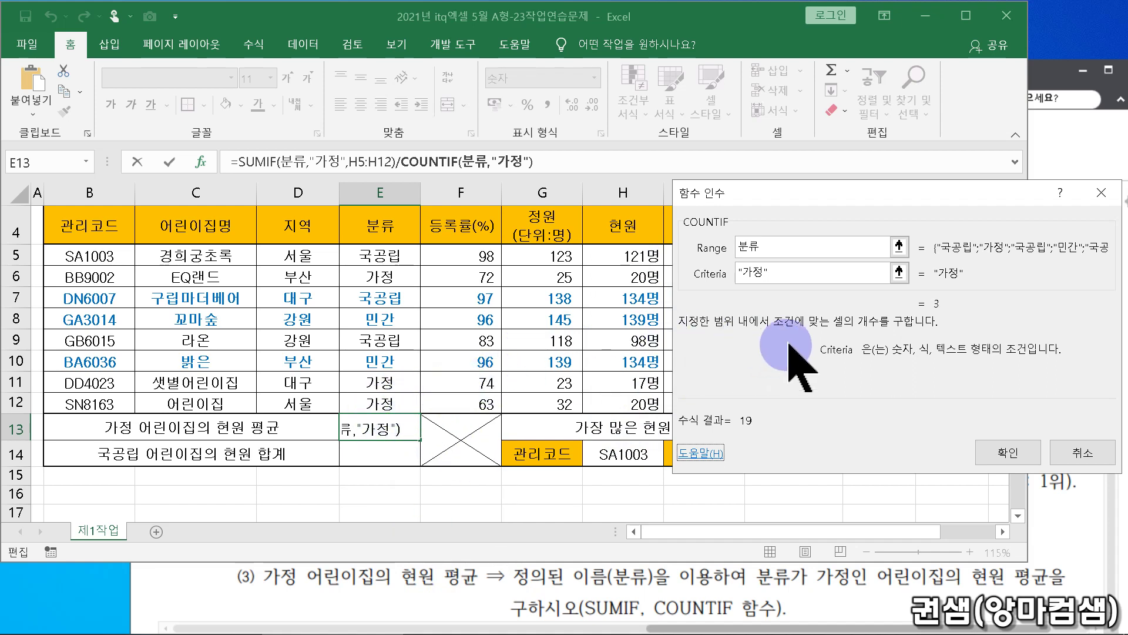
pyautogui.click(997, 453)
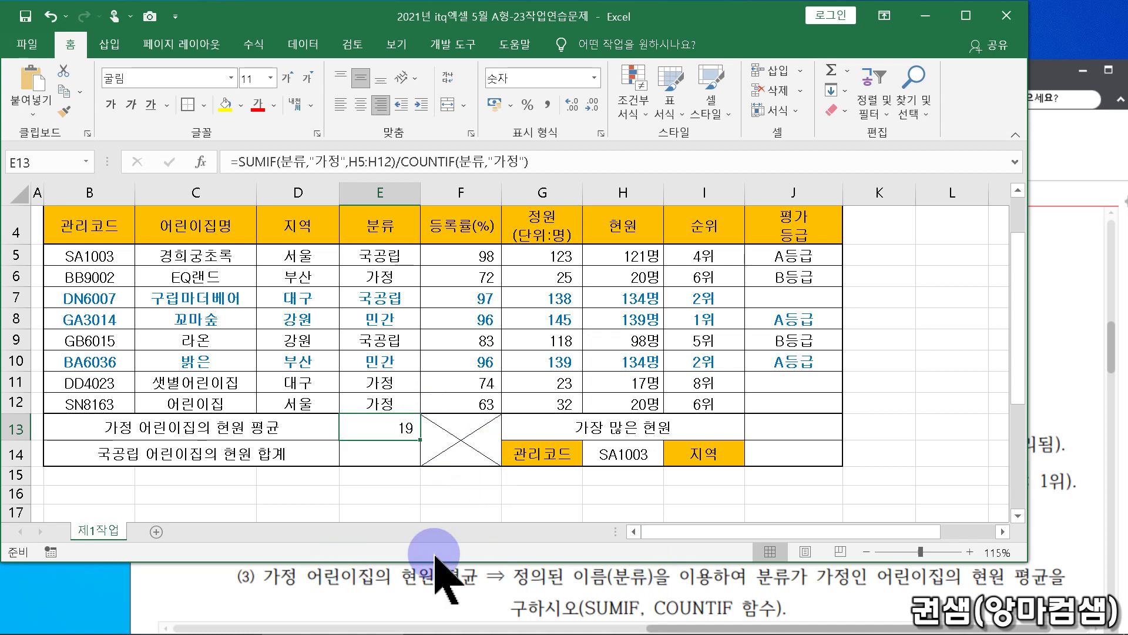
# - Show task (4) in the 알PDF problem sheet, return to Excel and insert a DSUM function in cell E14
pyautogui.moveTo(1054, 588); pyautogui.dragTo(1052, 531)
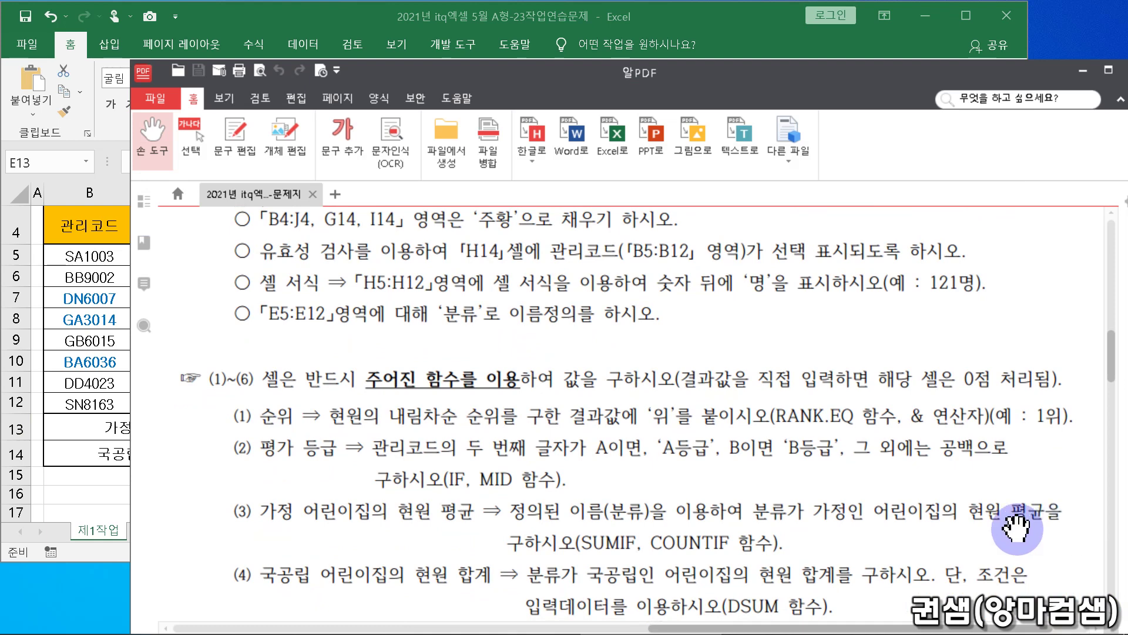
pyautogui.click(112, 552)
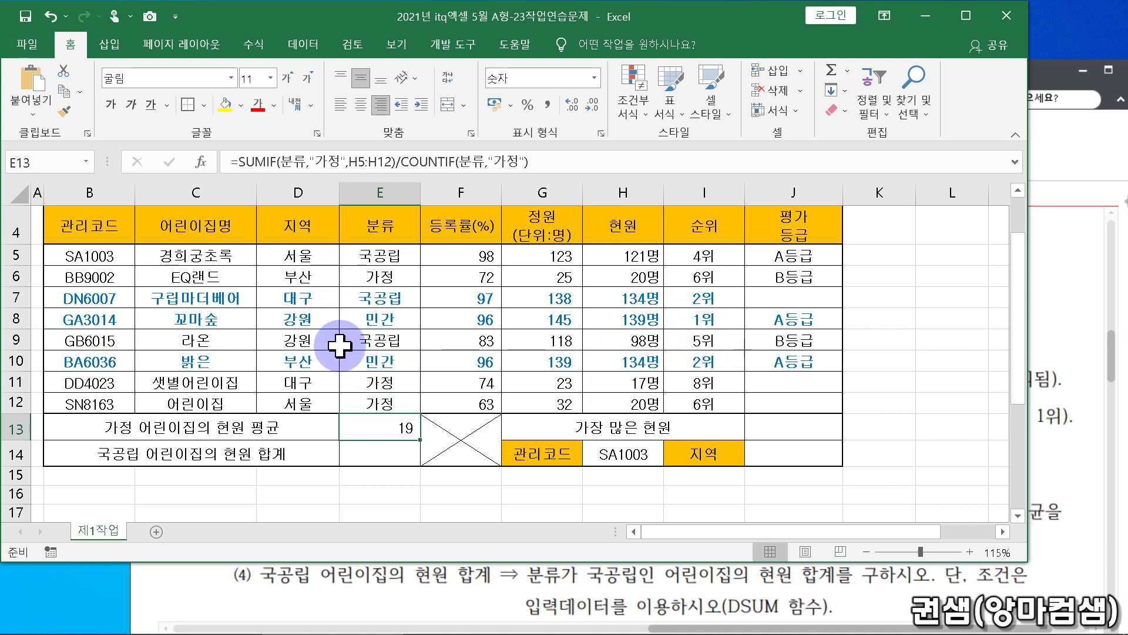
pyautogui.click(381, 450)
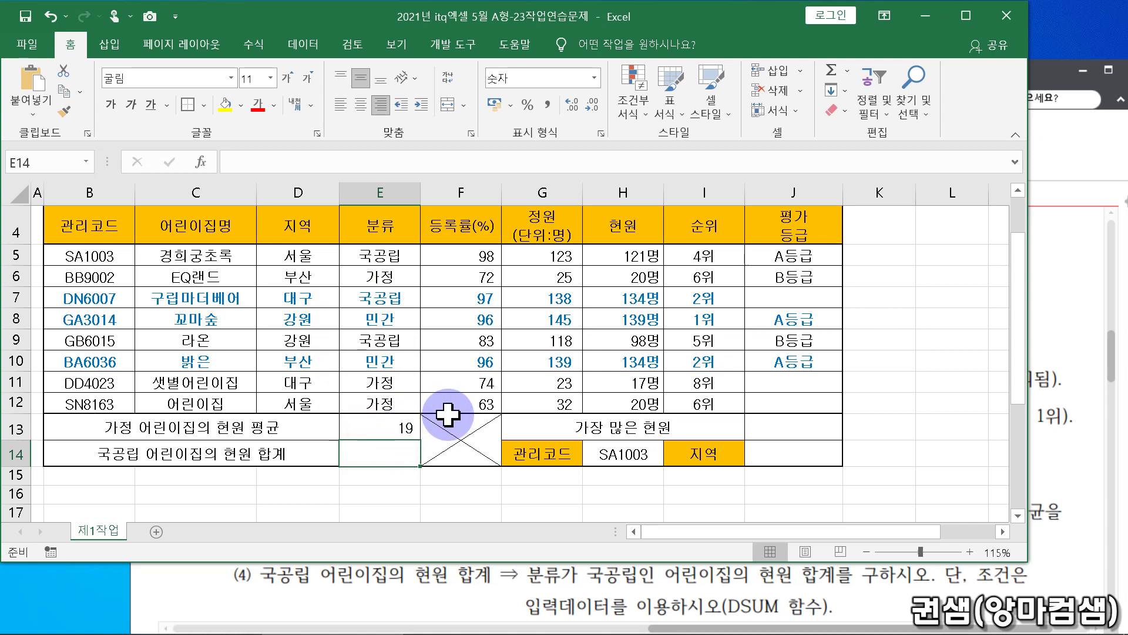
pyautogui.click(846, 68)
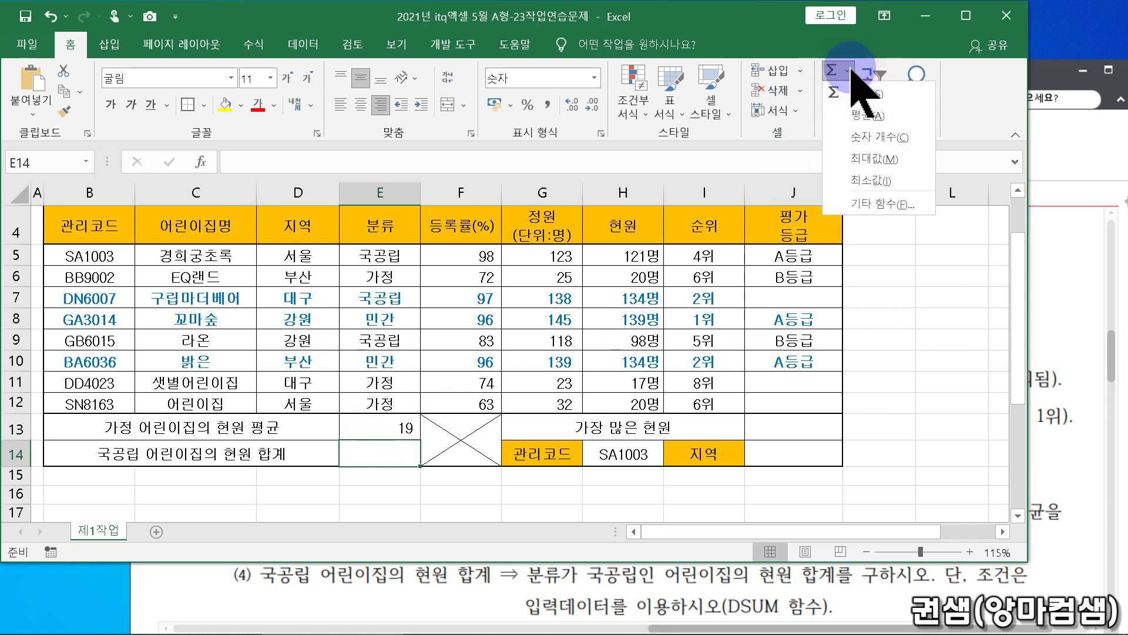
pyautogui.click(923, 215)
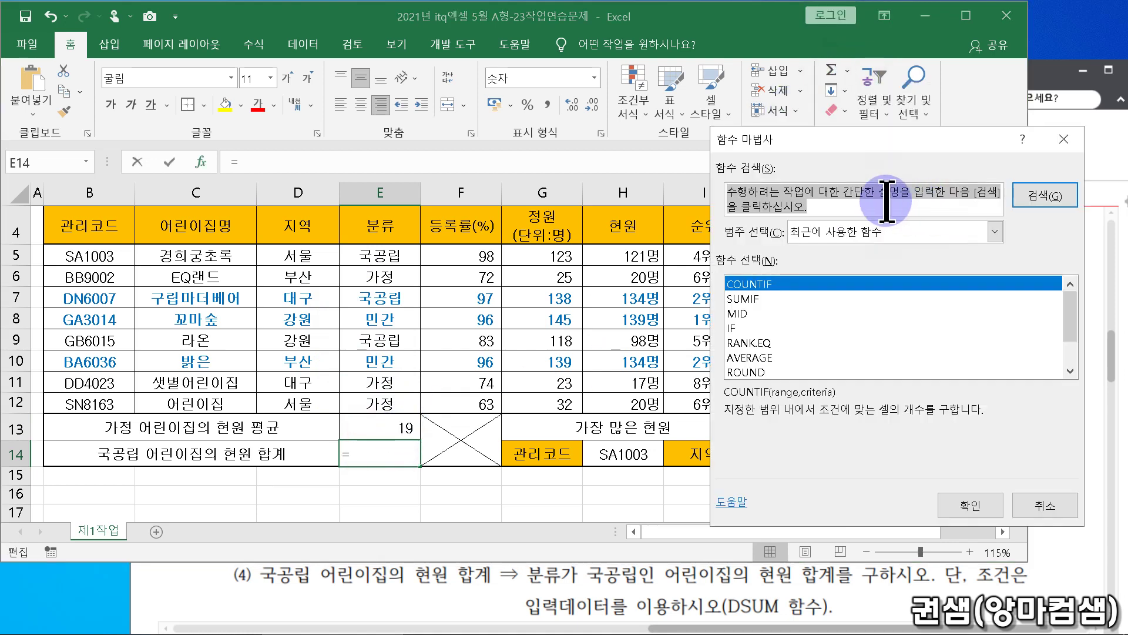
pyautogui.write('ㅇ')
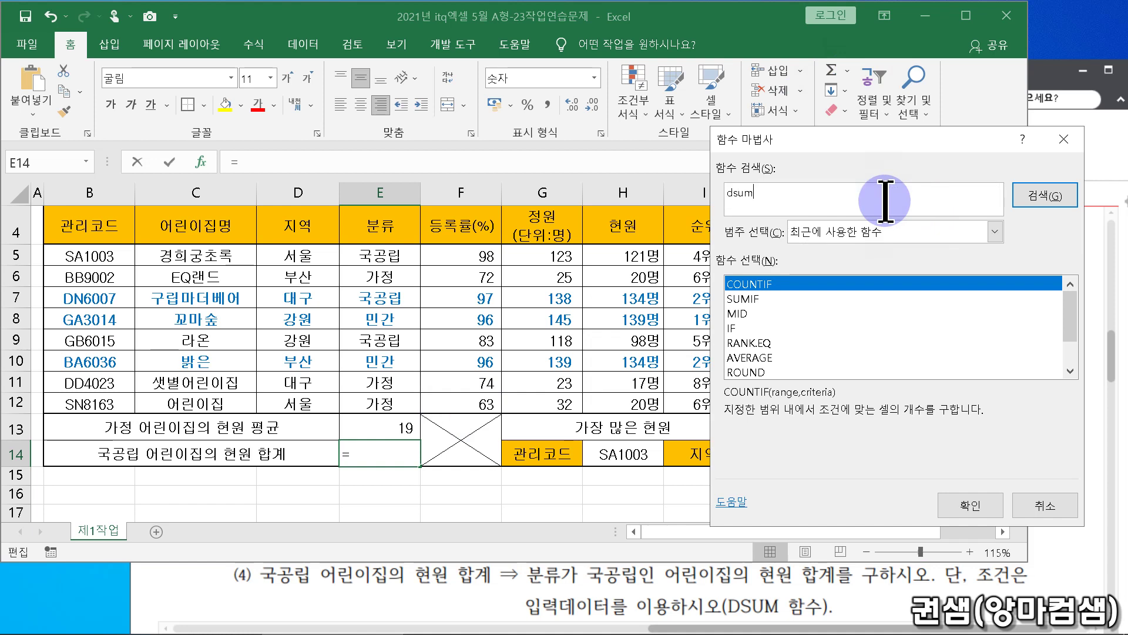
pyautogui.press('Return')
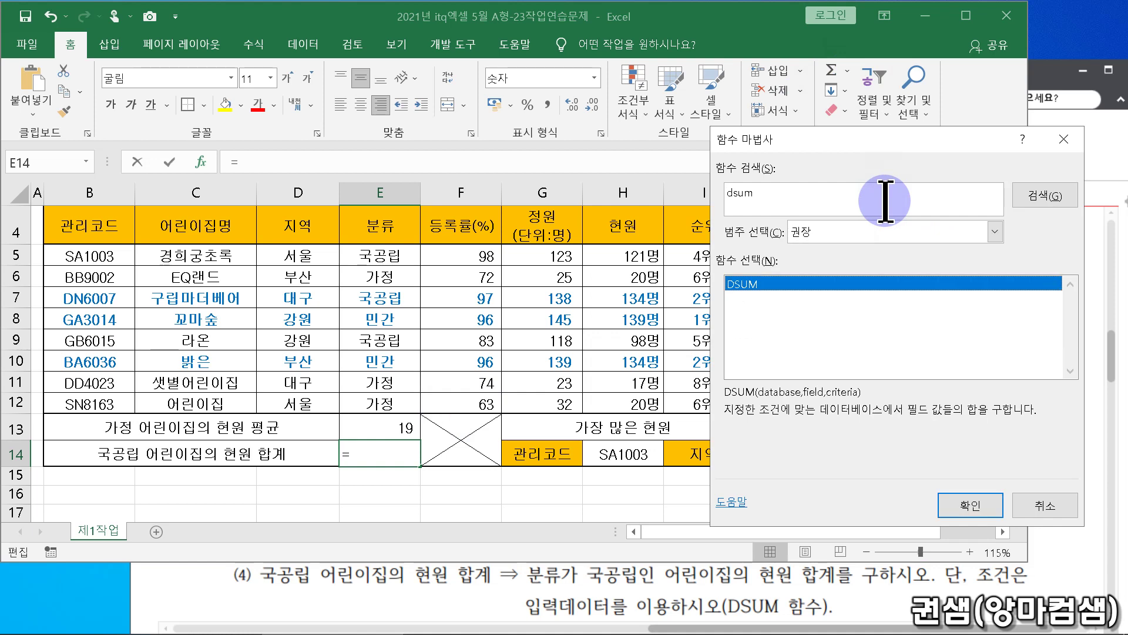
pyautogui.press('Return')
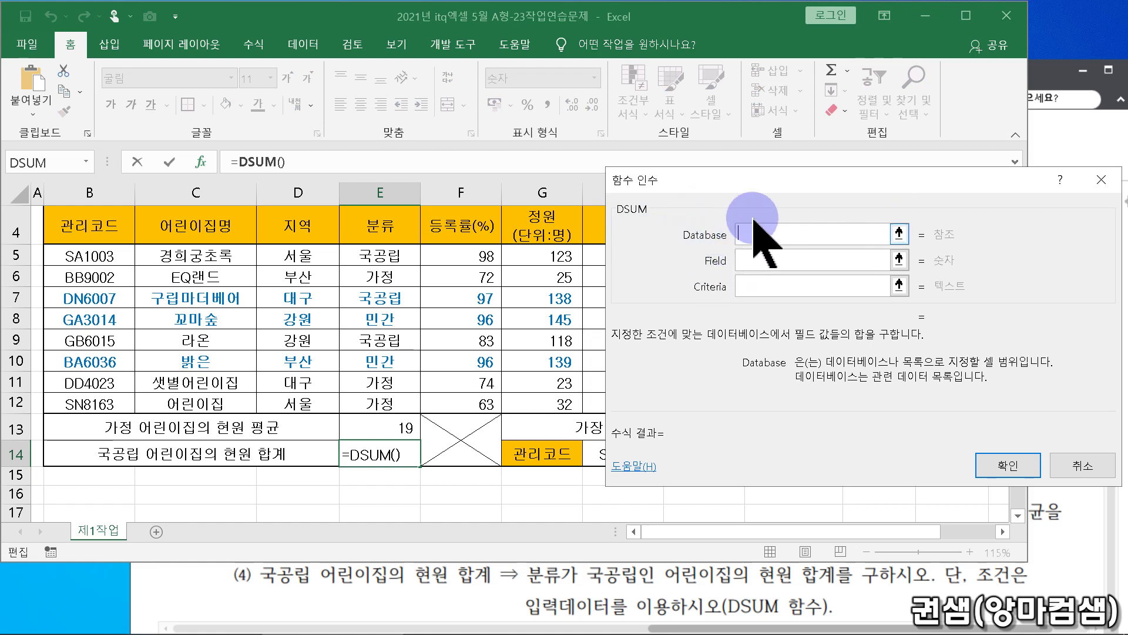
# - Set the DSUM Database argument to the table B4:H12 and the Field argument to 7
pyautogui.moveTo(759, 179); pyautogui.dragTo(746, 494)
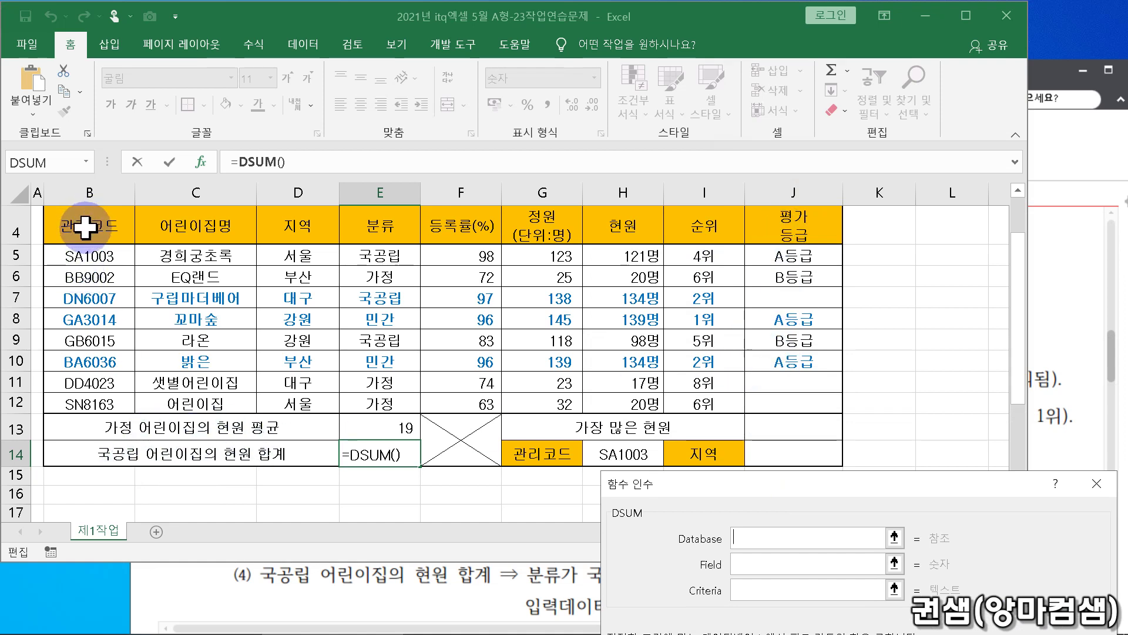
pyautogui.moveTo(85, 225); pyautogui.dragTo(614, 398)
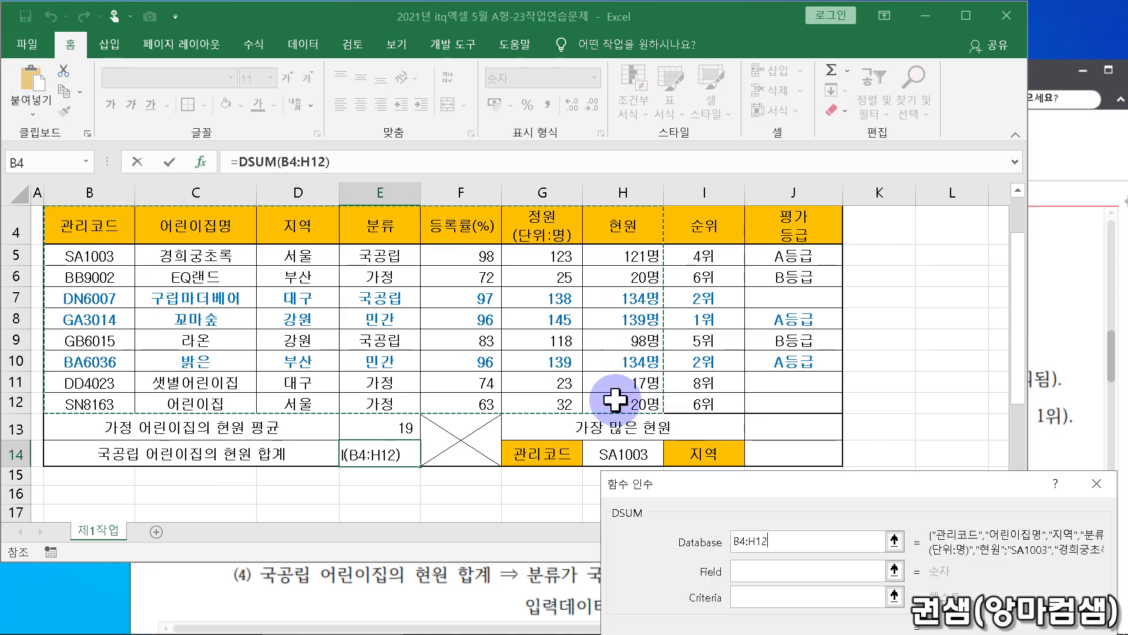
pyautogui.moveTo(786, 483); pyautogui.dragTo(759, 210)
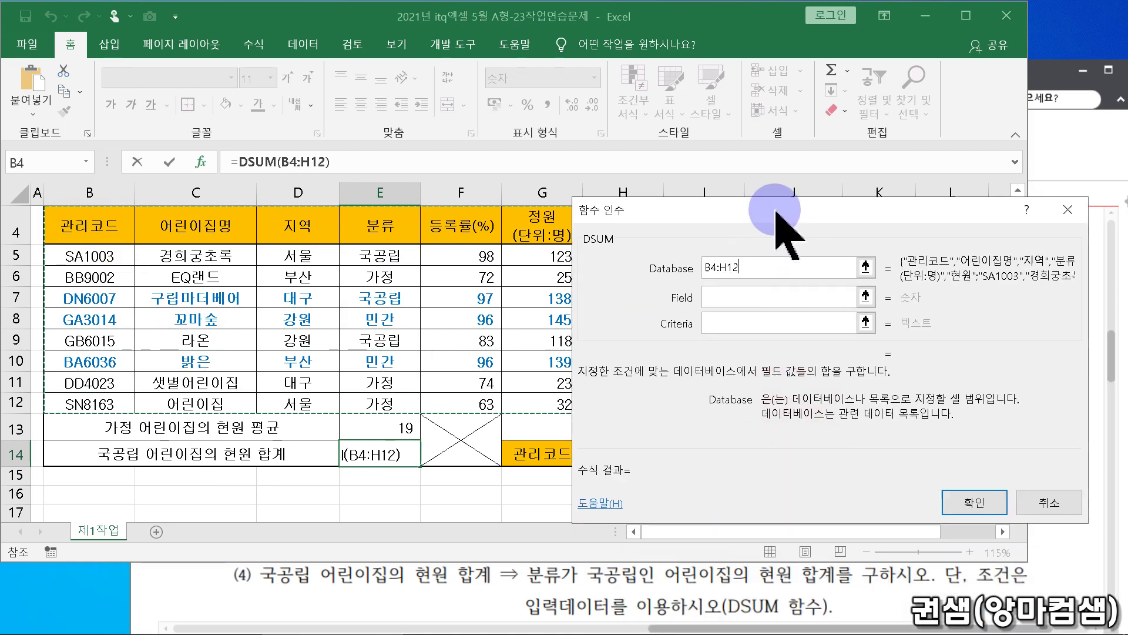
pyautogui.click(730, 301)
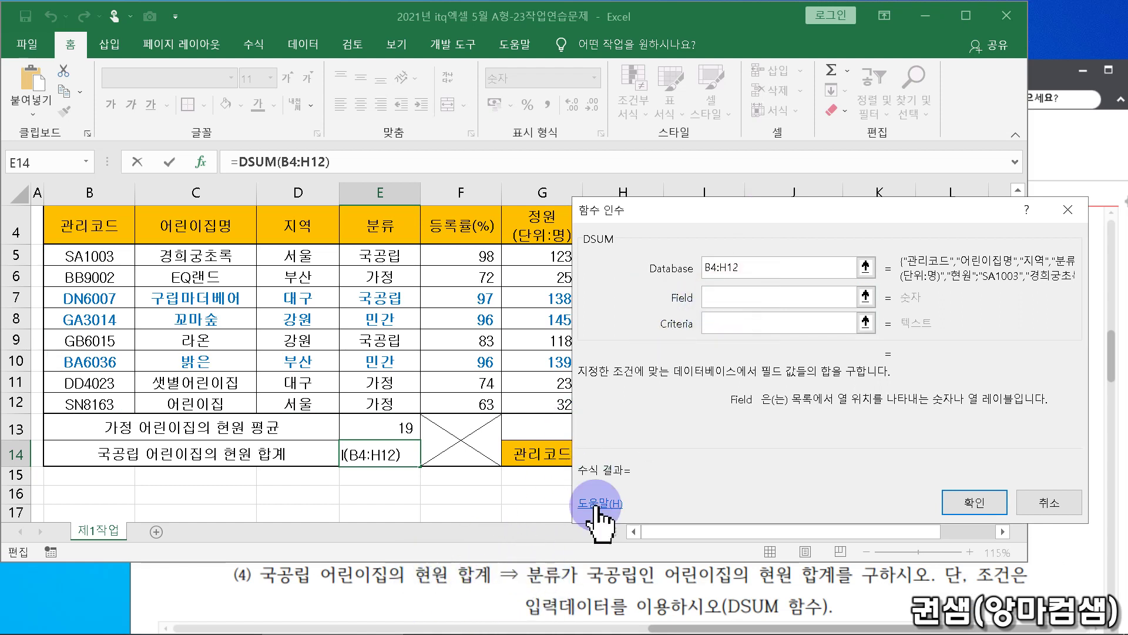
pyautogui.moveTo(698, 231); pyautogui.dragTo(709, 288)
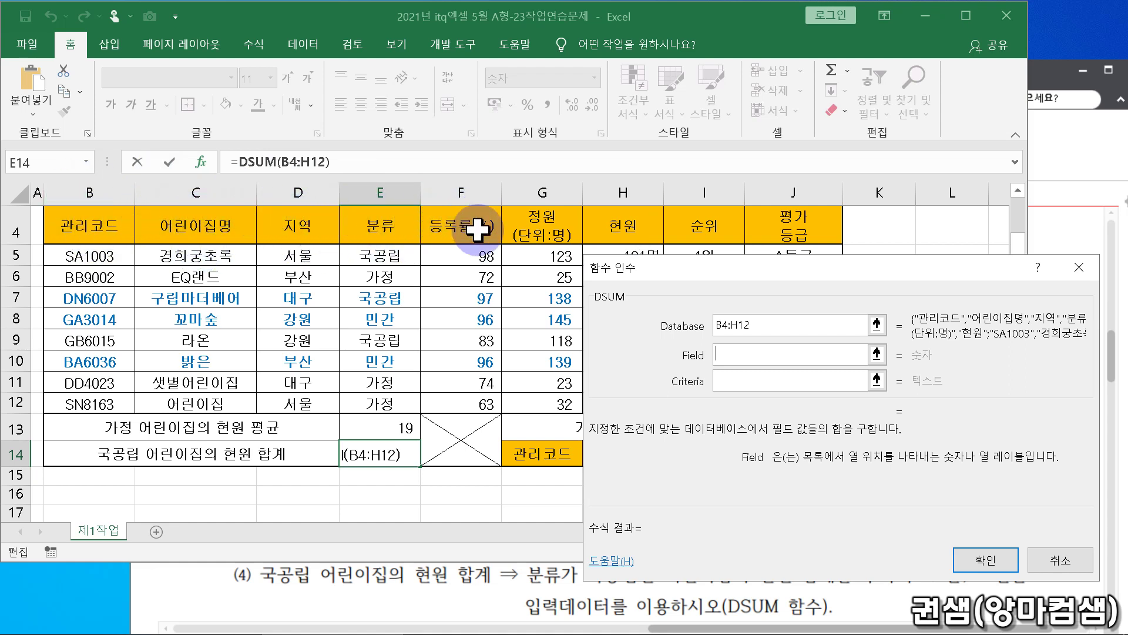
pyautogui.click(753, 353)
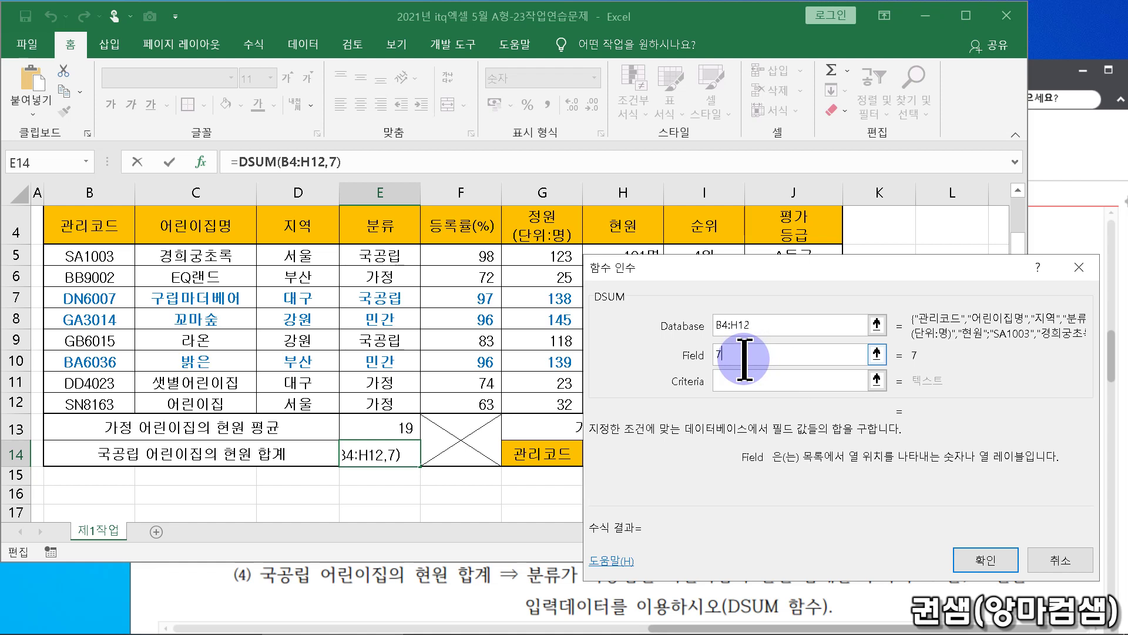
pyautogui.moveTo(761, 268); pyautogui.dragTo(759, 258)
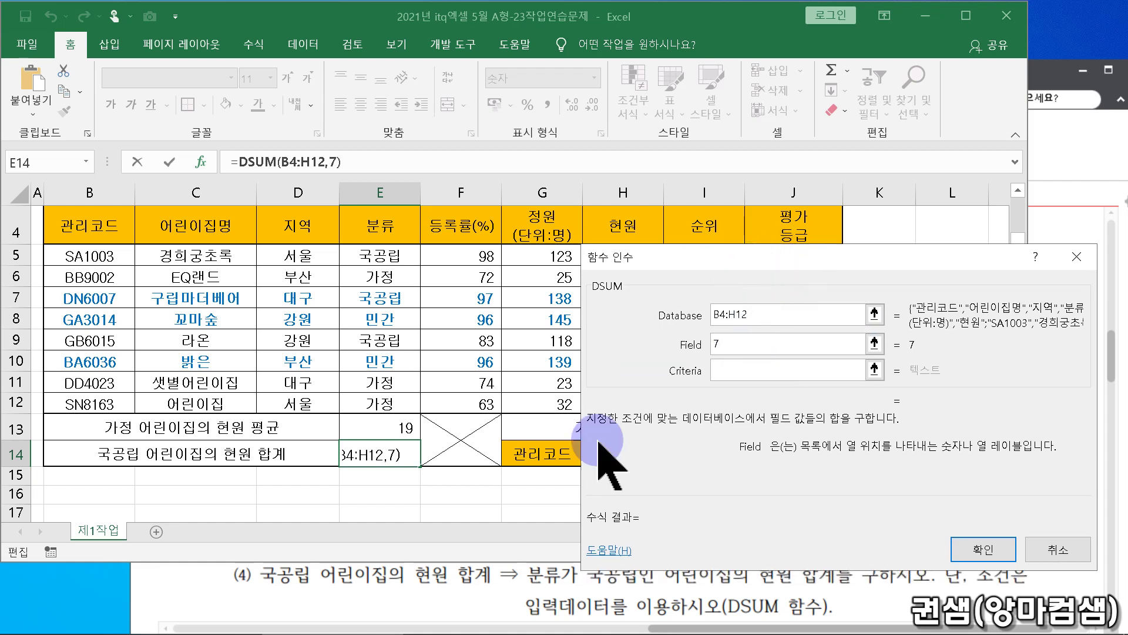
# - Try the 현원 header cell H4 as the DSUM Field argument, and set the Field back to 7
pyautogui.click(742, 346)
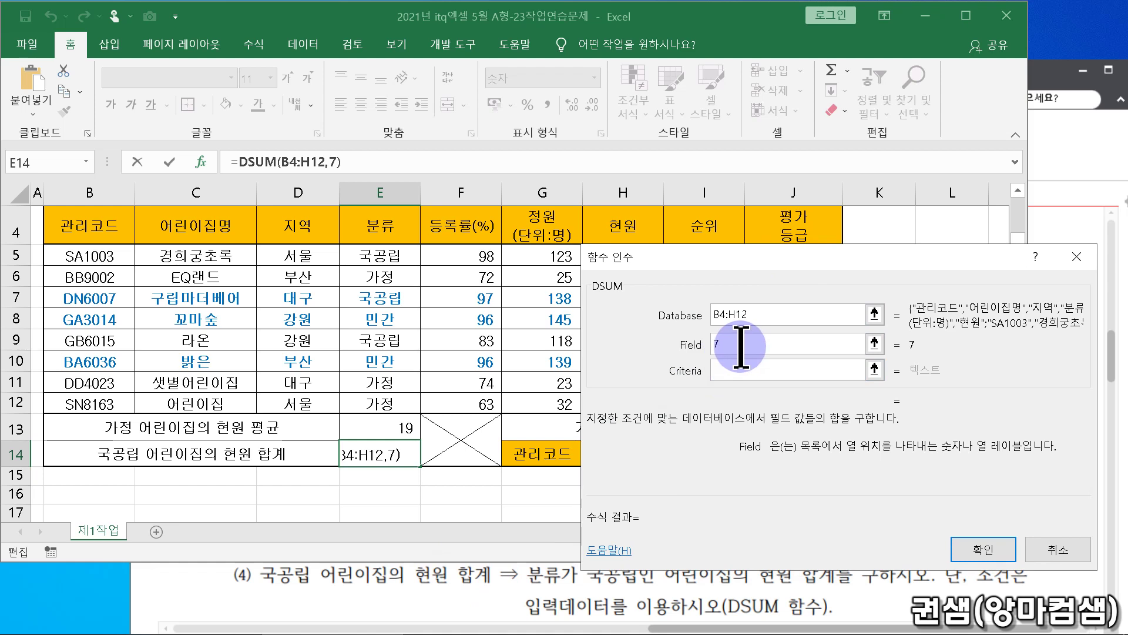
pyautogui.press('BackSpace')
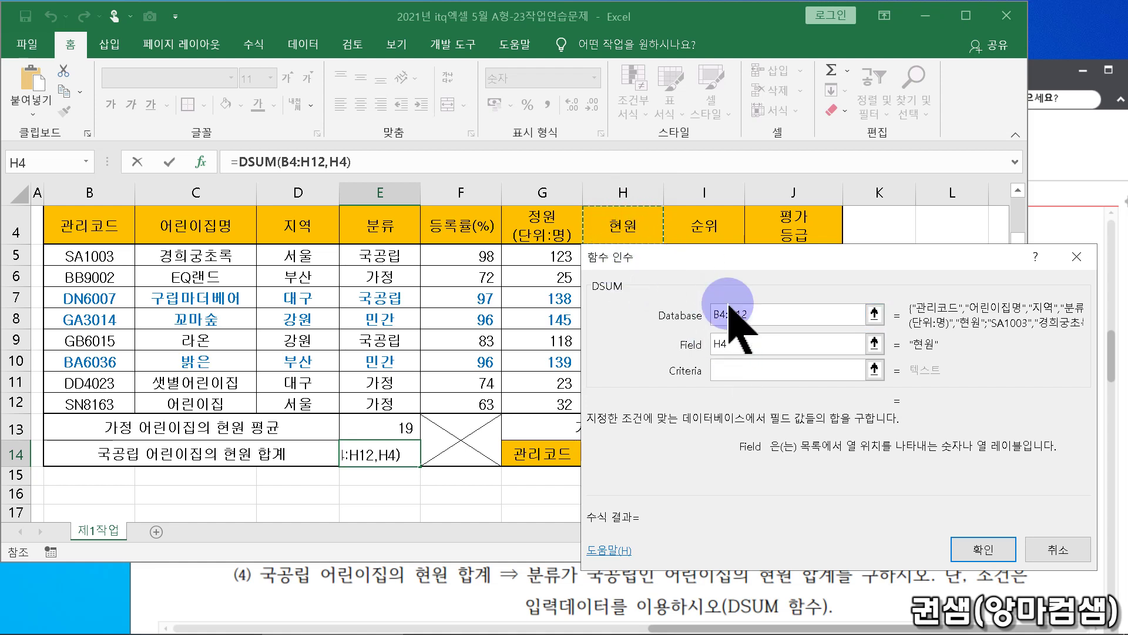
pyautogui.click(736, 344)
pyautogui.moveTo(736, 343); pyautogui.dragTo(671, 348)
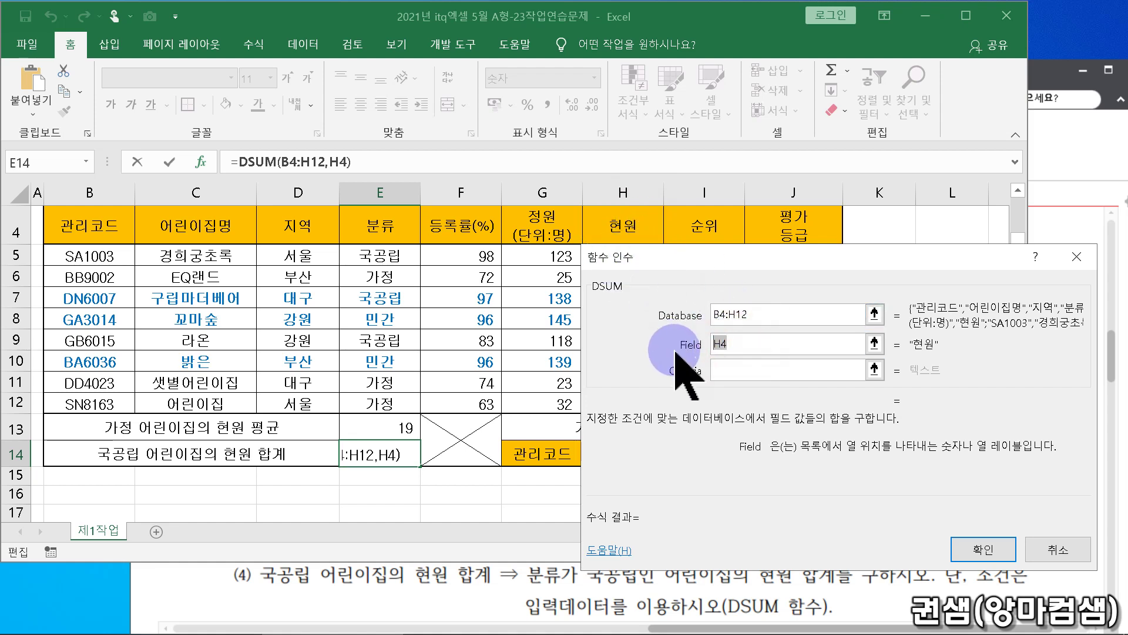
pyautogui.write('7')
pyautogui.click(731, 356)
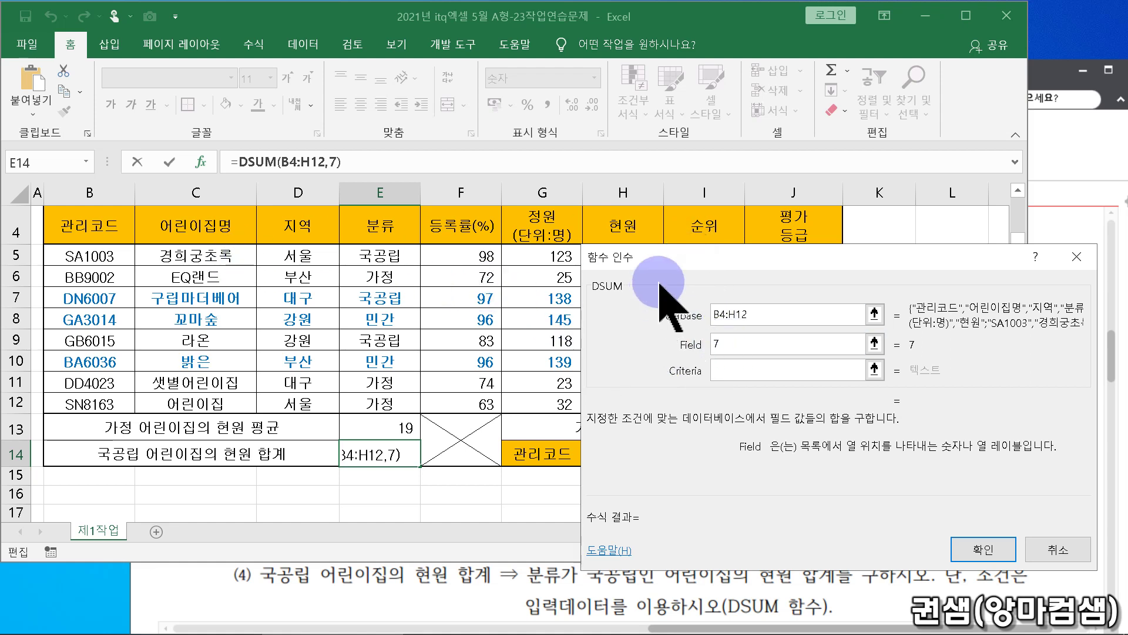
# - Set the DSUM Criteria to the 분류 header and 국공립 cells E4:E5, and accept the formula in E14
pyautogui.click(718, 374)
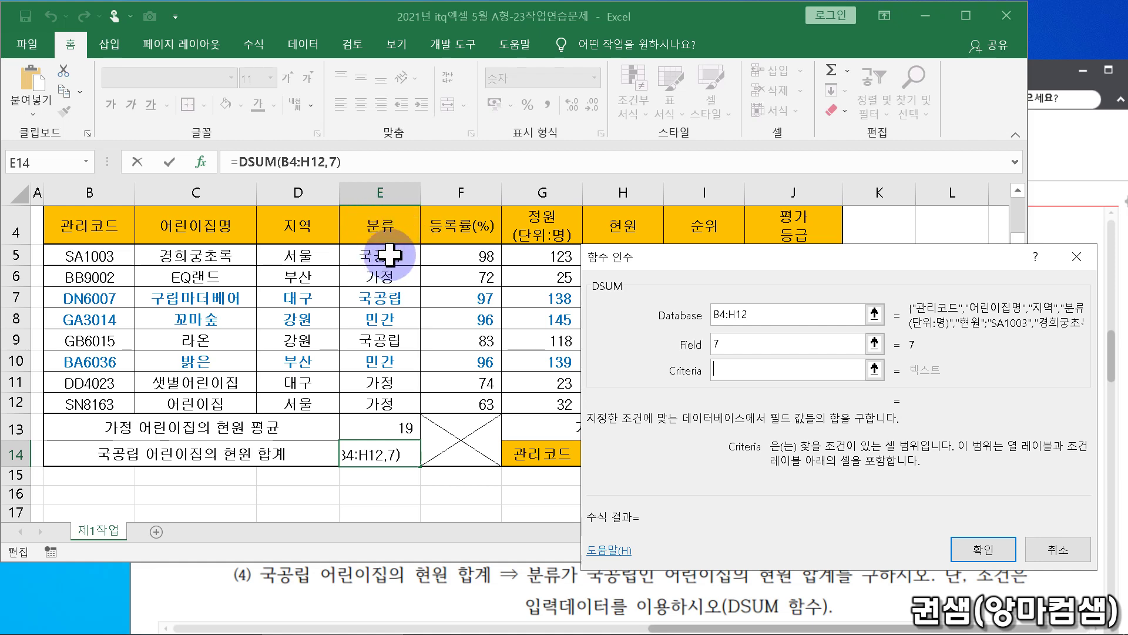
pyautogui.moveTo(378, 226); pyautogui.dragTo(378, 245)
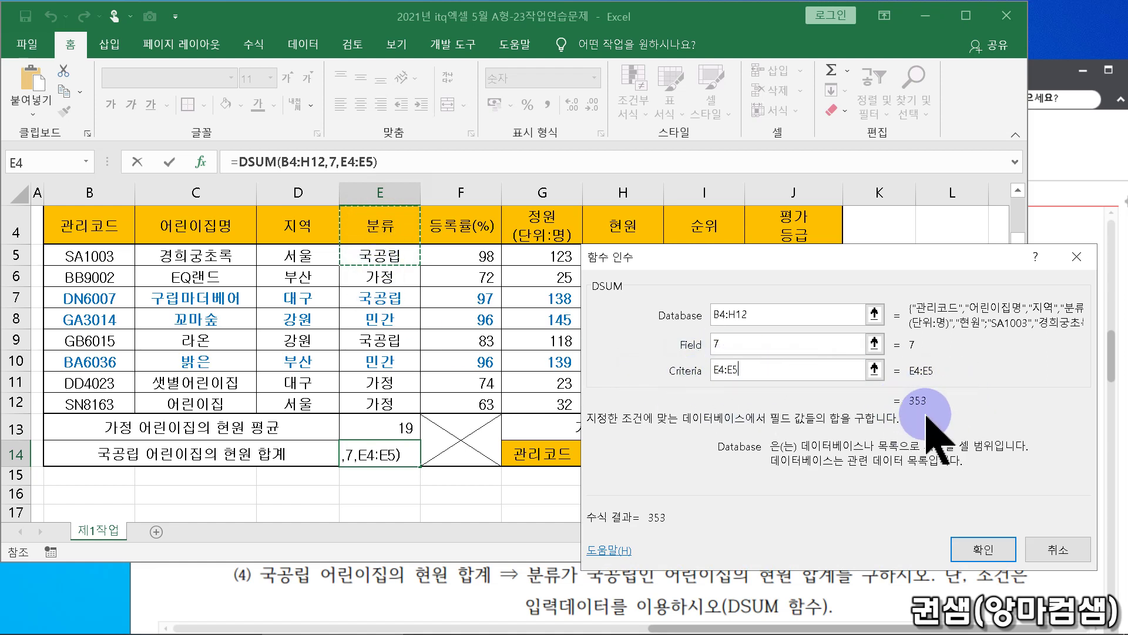
pyautogui.click(984, 549)
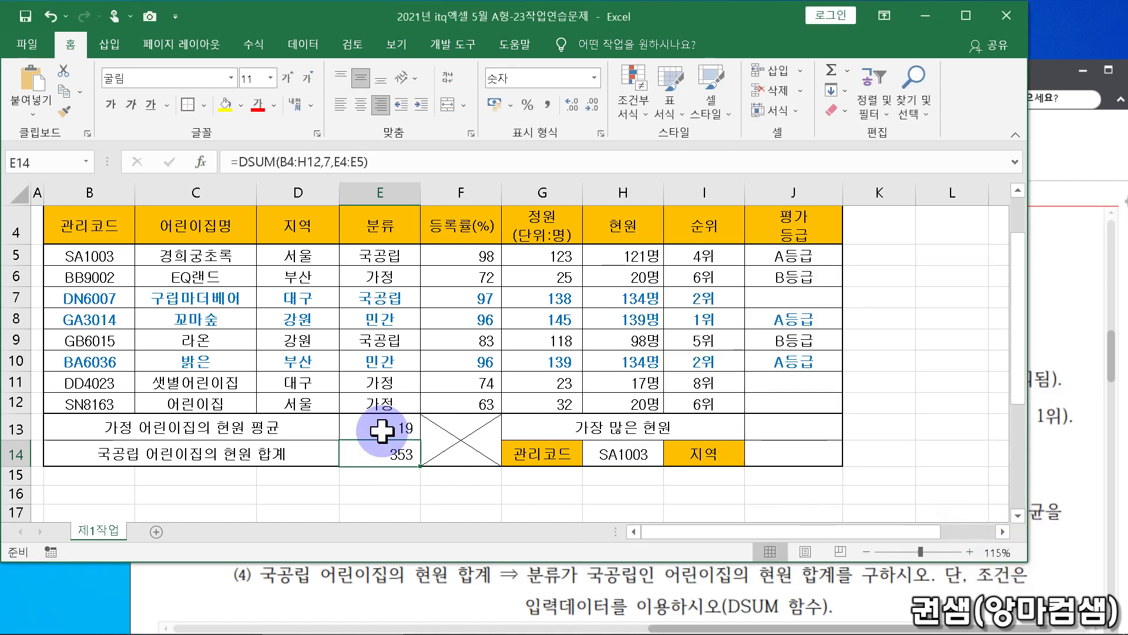
# - Right-align the average and total results in E13:E14
pyautogui.moveTo(382, 431); pyautogui.dragTo(382, 452)
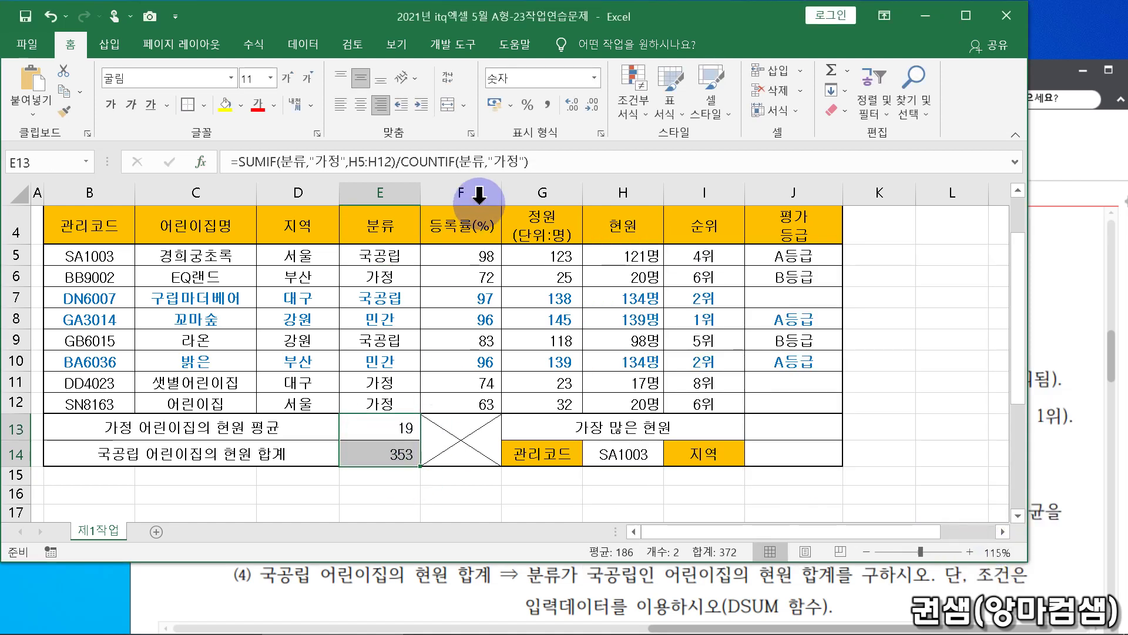
pyautogui.click(381, 105)
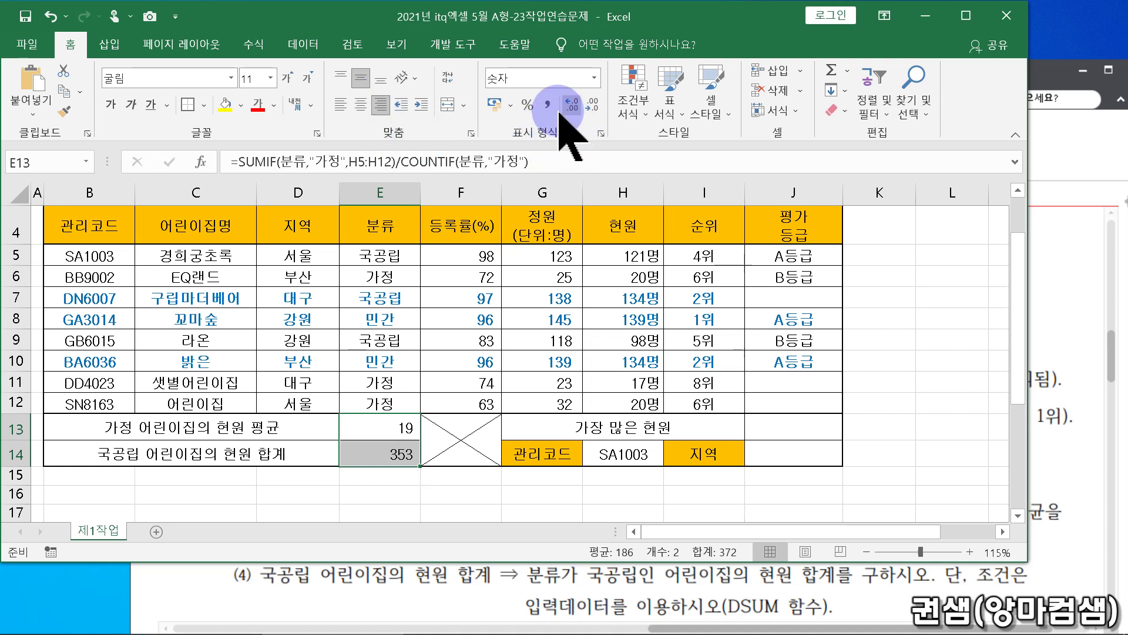
pyautogui.click(799, 492)
# - Show task (5) on the MAX function in the 알PDF problem sheet and return to Excel
pyautogui.click(628, 420)
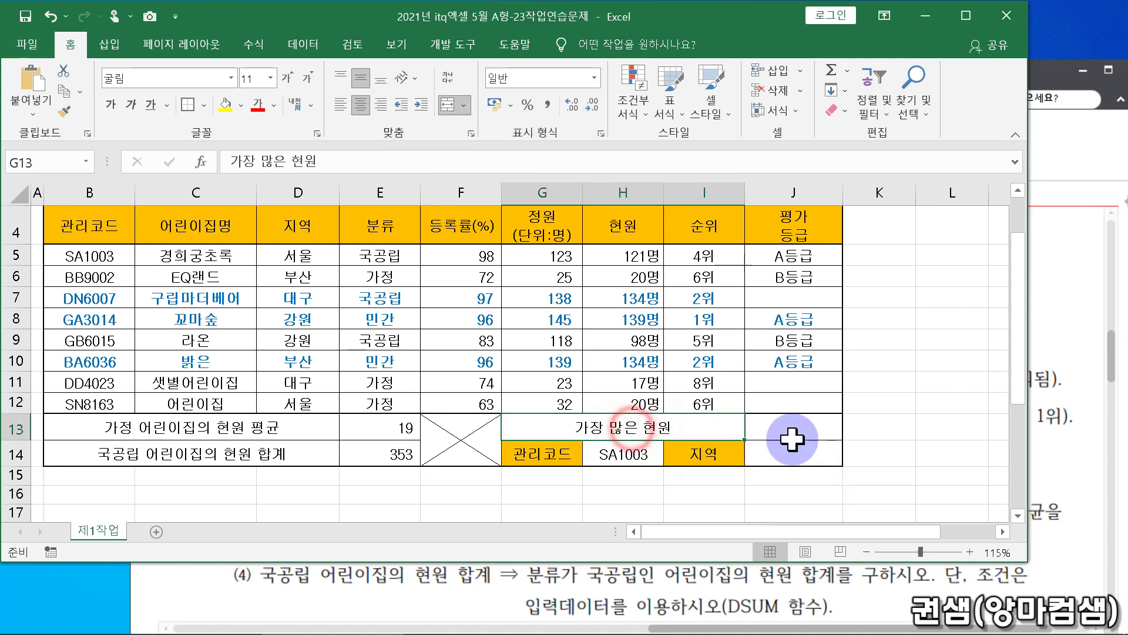
pyautogui.click(791, 435)
pyautogui.moveTo(213, 587); pyautogui.dragTo(217, 558)
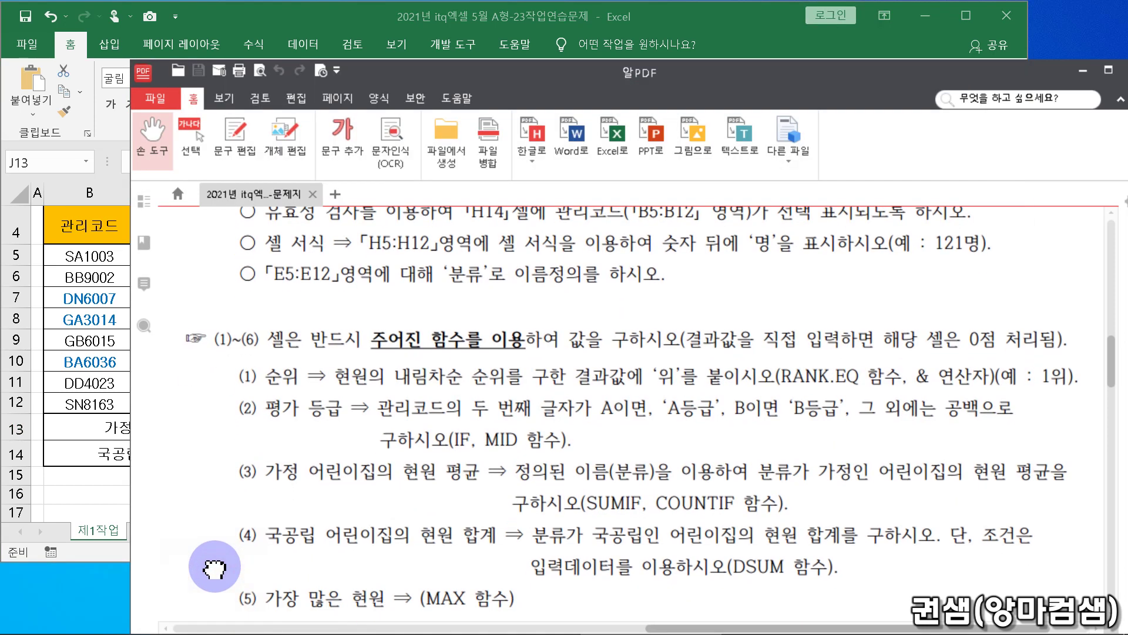
pyautogui.click(96, 559)
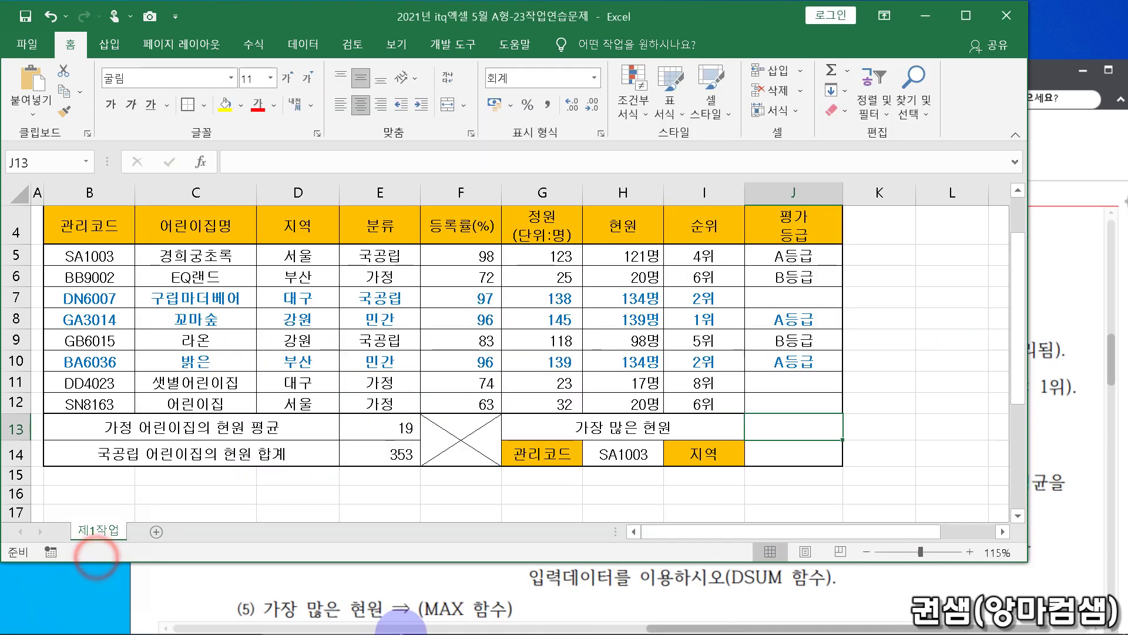
# - Insert a MAX function in cell J13 over the 현원 values H5:H12 and accept it
pyautogui.click(808, 430)
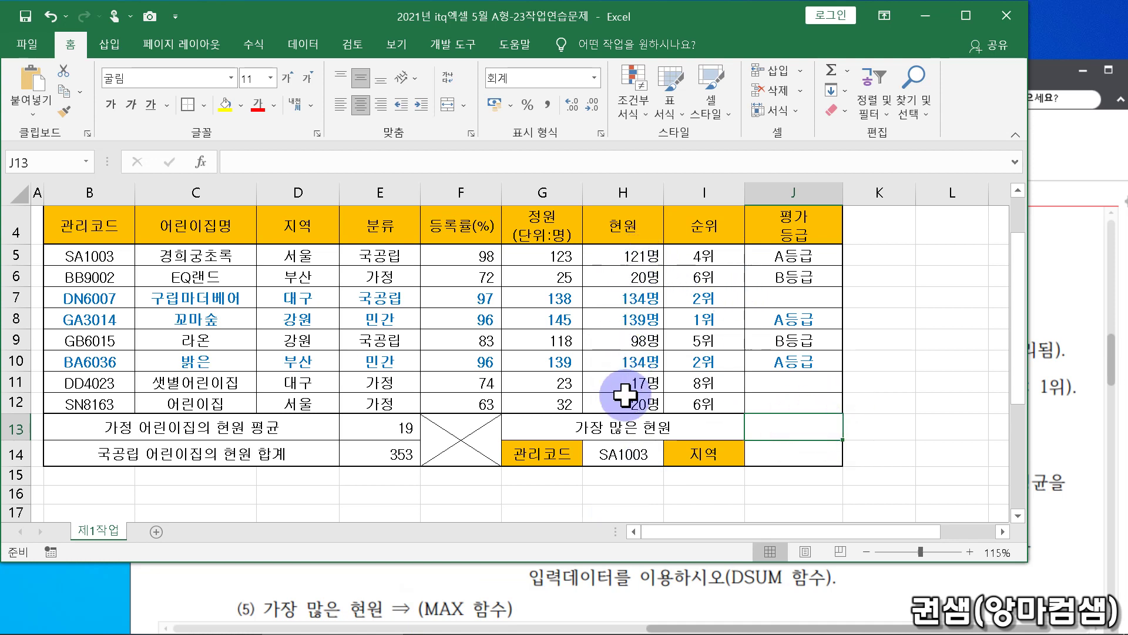
pyautogui.click(846, 72)
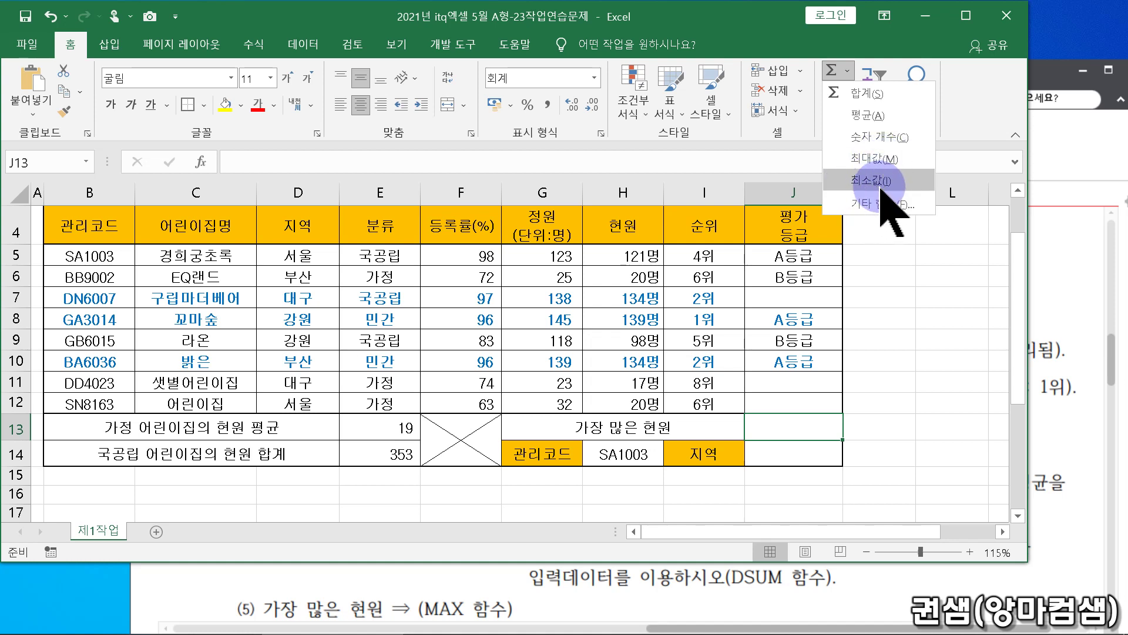
pyautogui.click(885, 157)
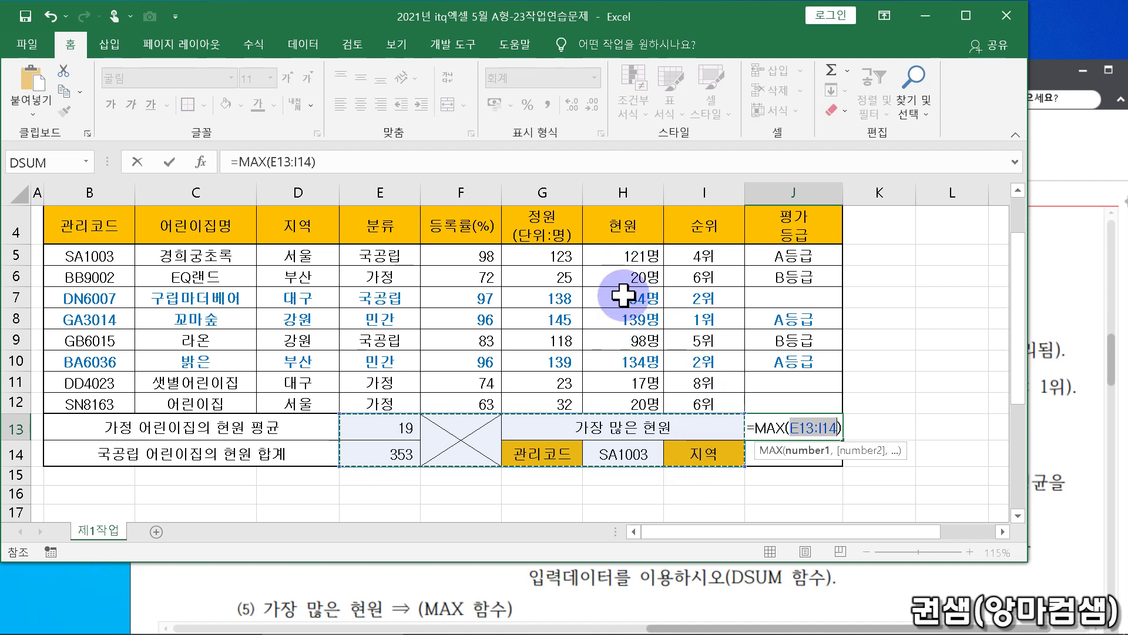
pyautogui.moveTo(630, 253); pyautogui.dragTo(629, 403)
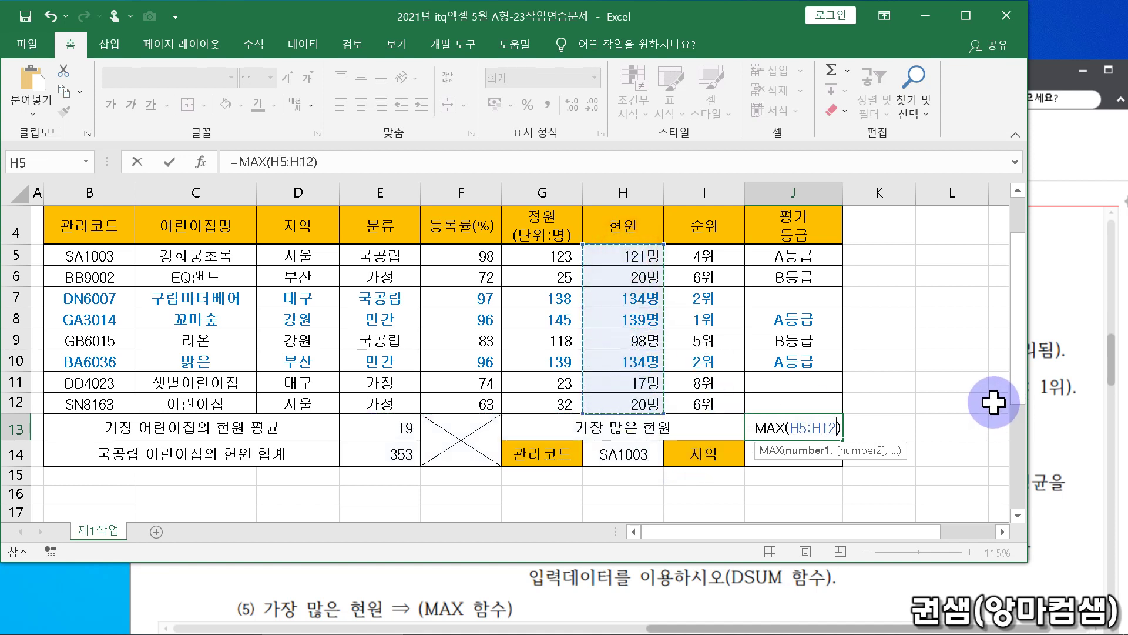
pyautogui.press('Return')
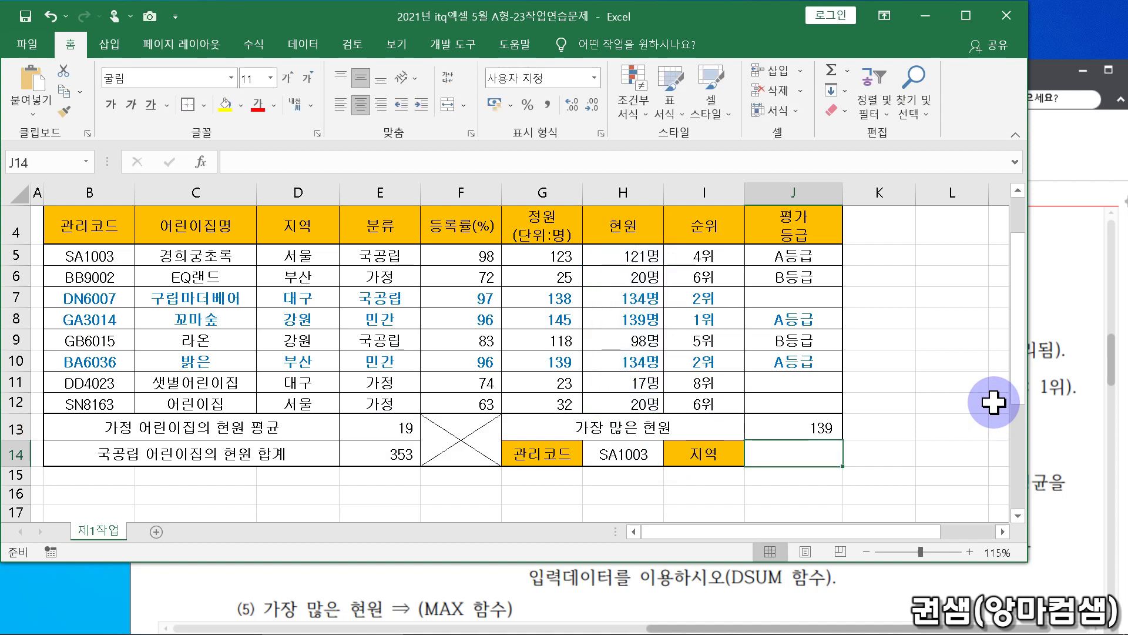
pyautogui.click(840, 433)
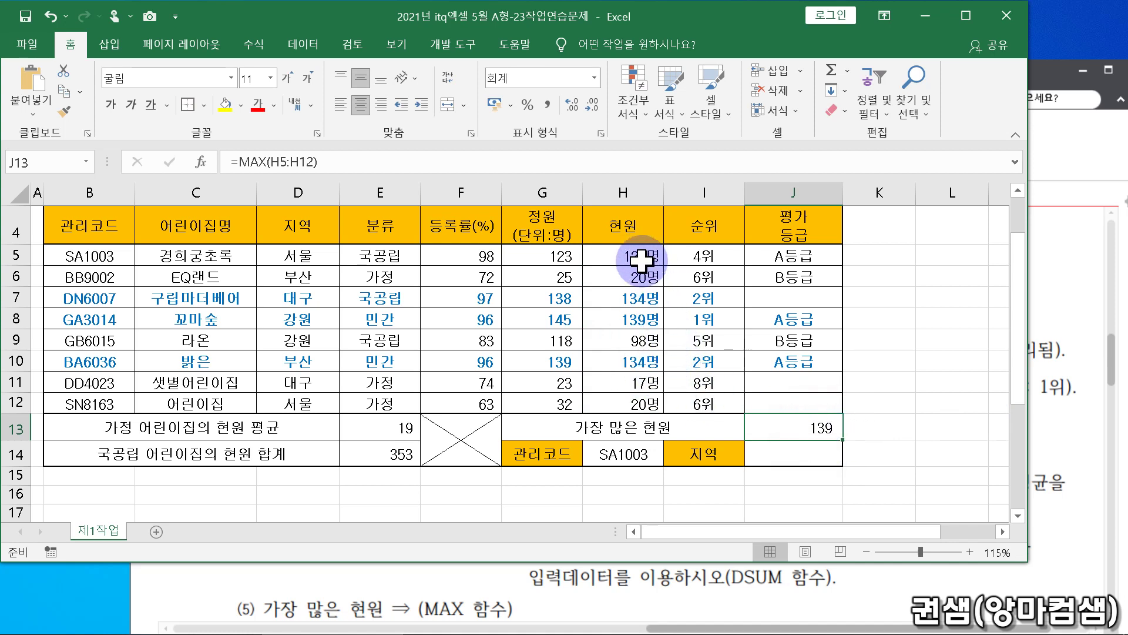
pyautogui.click(637, 404)
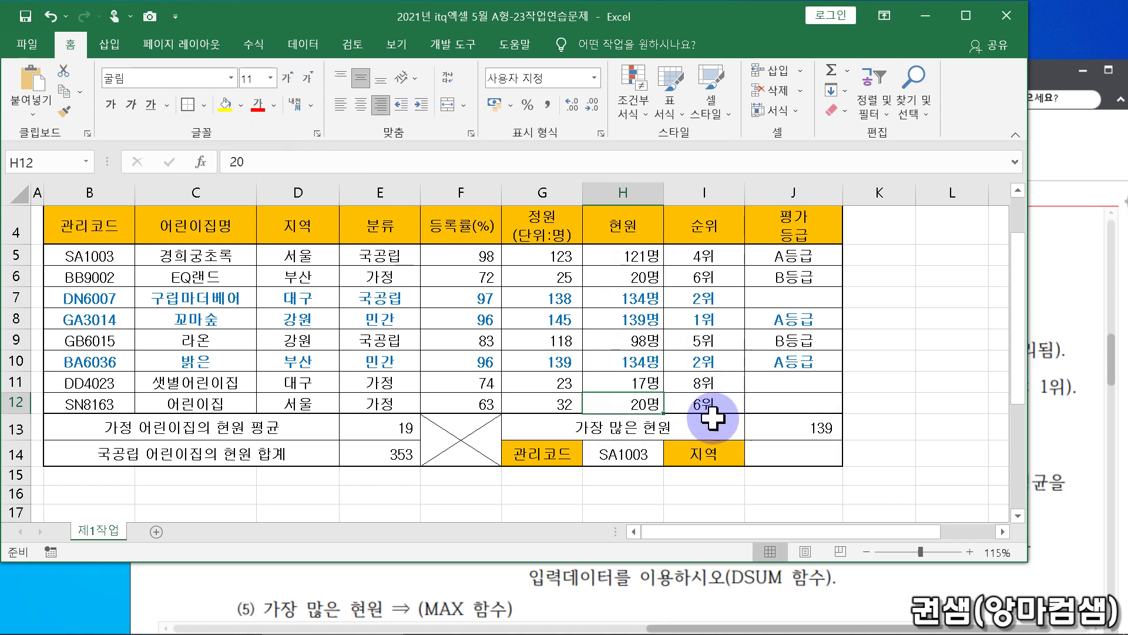
pyautogui.click(625, 257)
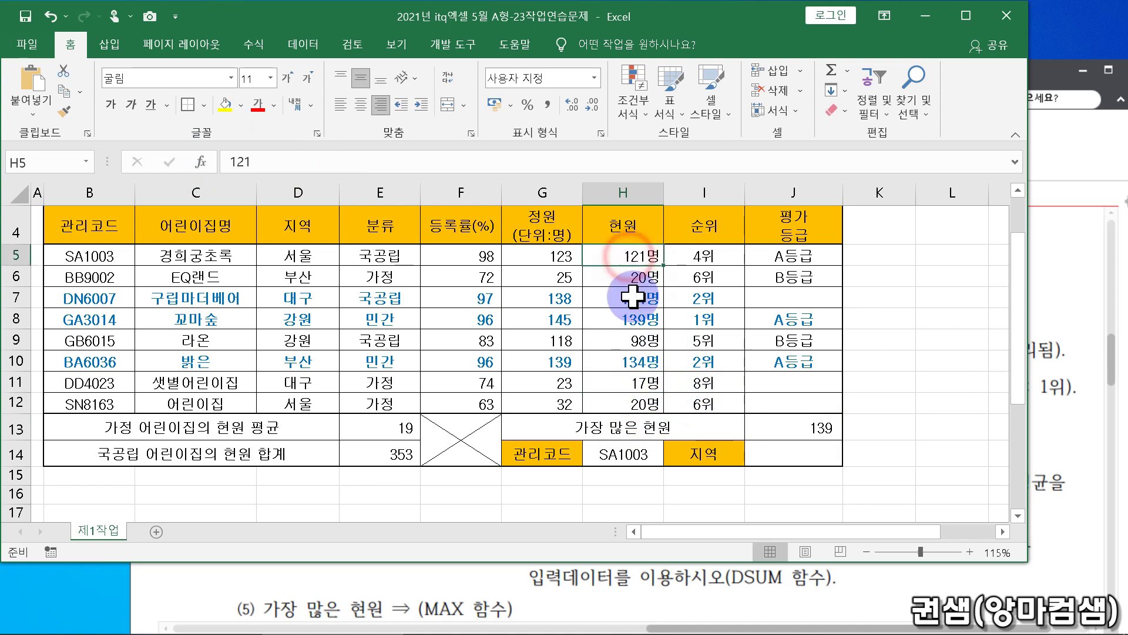
# - Format cell J13 with the 숫자 number category, 0 decimal places and the 1000 separator
pyautogui.click(818, 430)
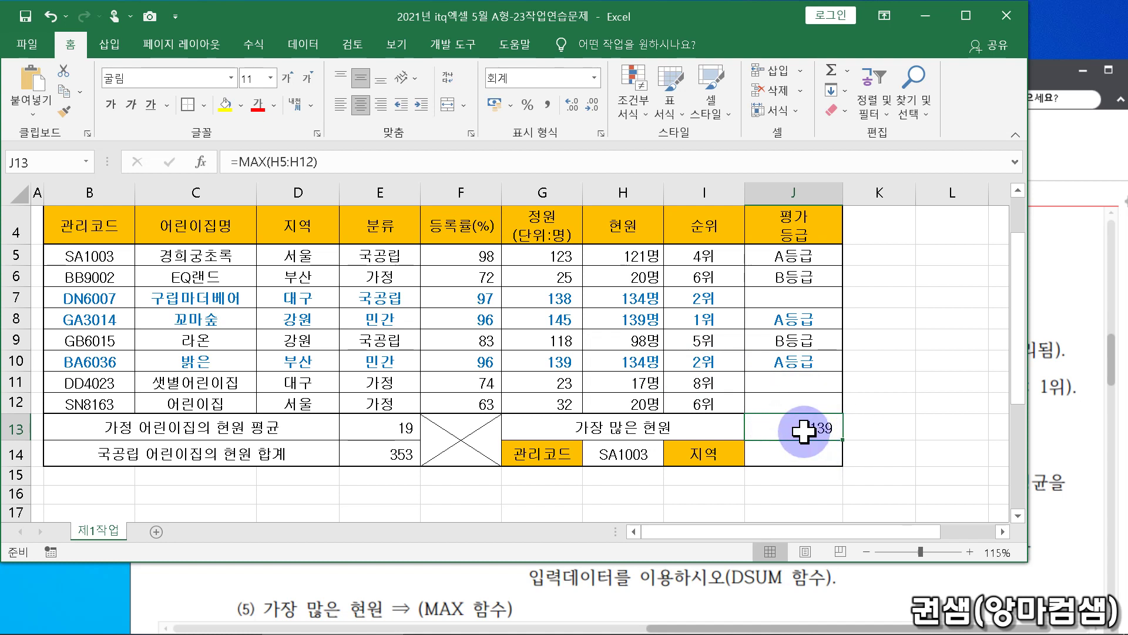
pyautogui.rightClick(770, 433)
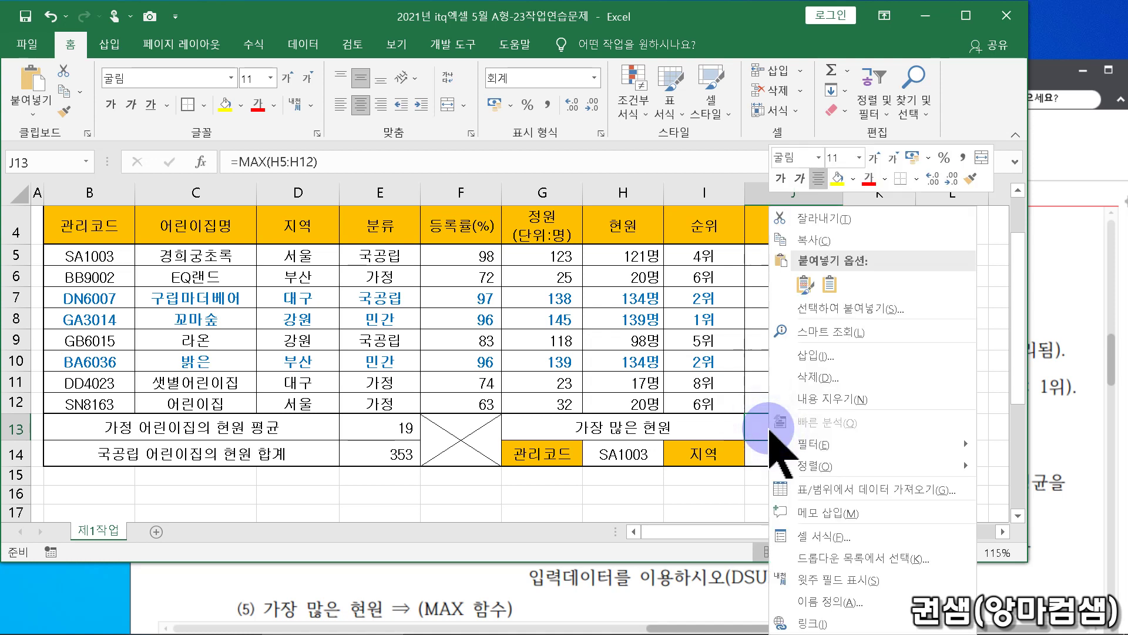
pyautogui.click(841, 529)
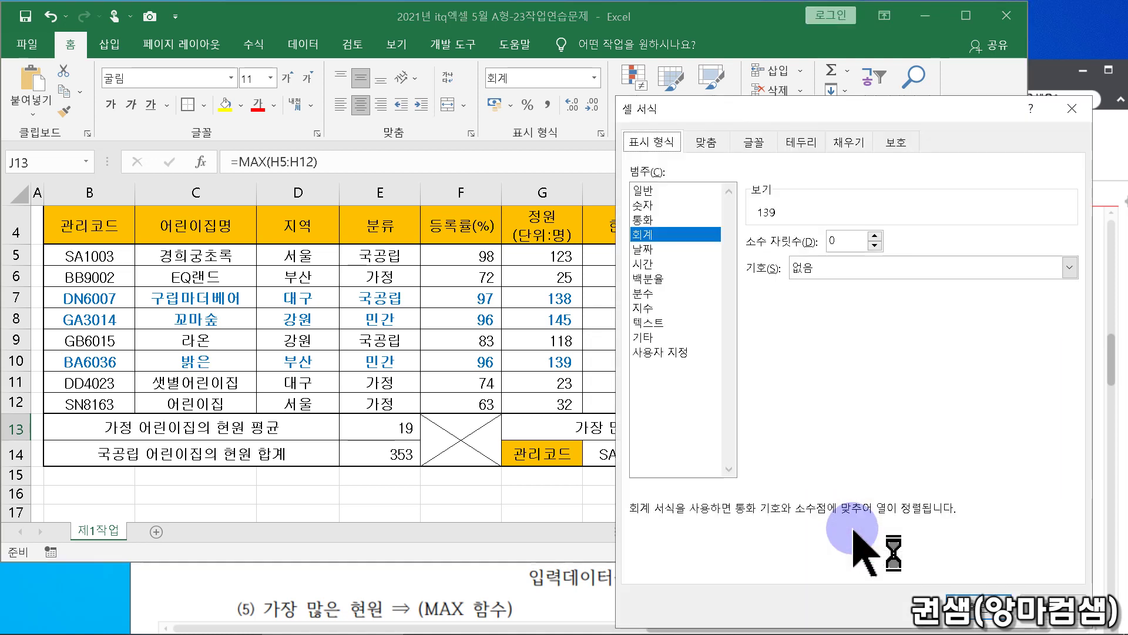
pyautogui.moveTo(861, 99); pyautogui.dragTo(494, 89)
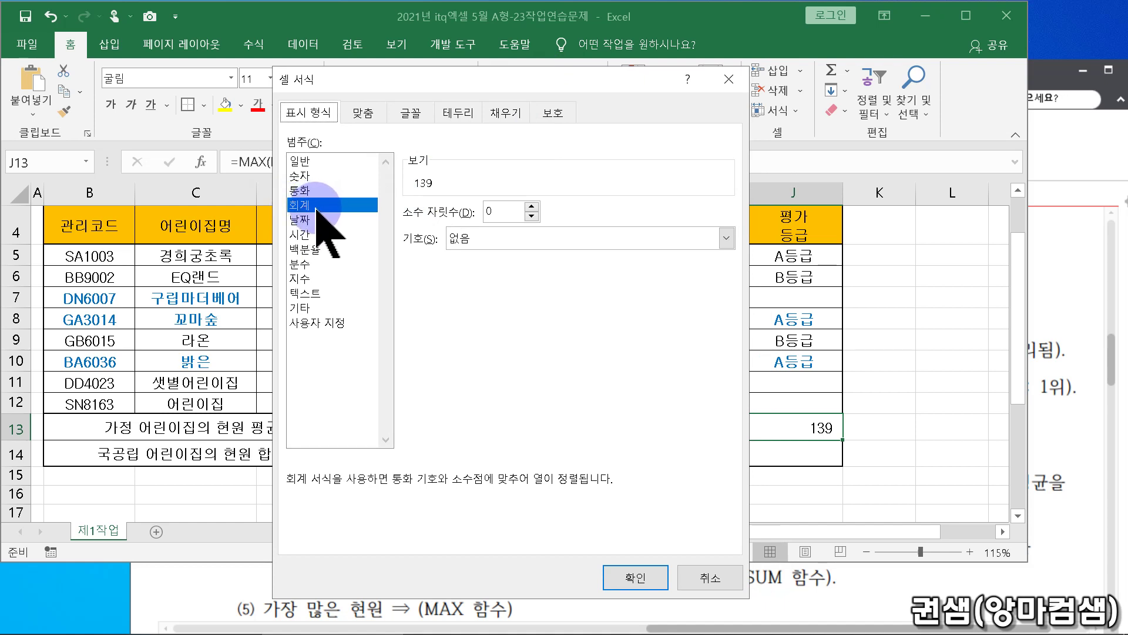
pyautogui.click(320, 177)
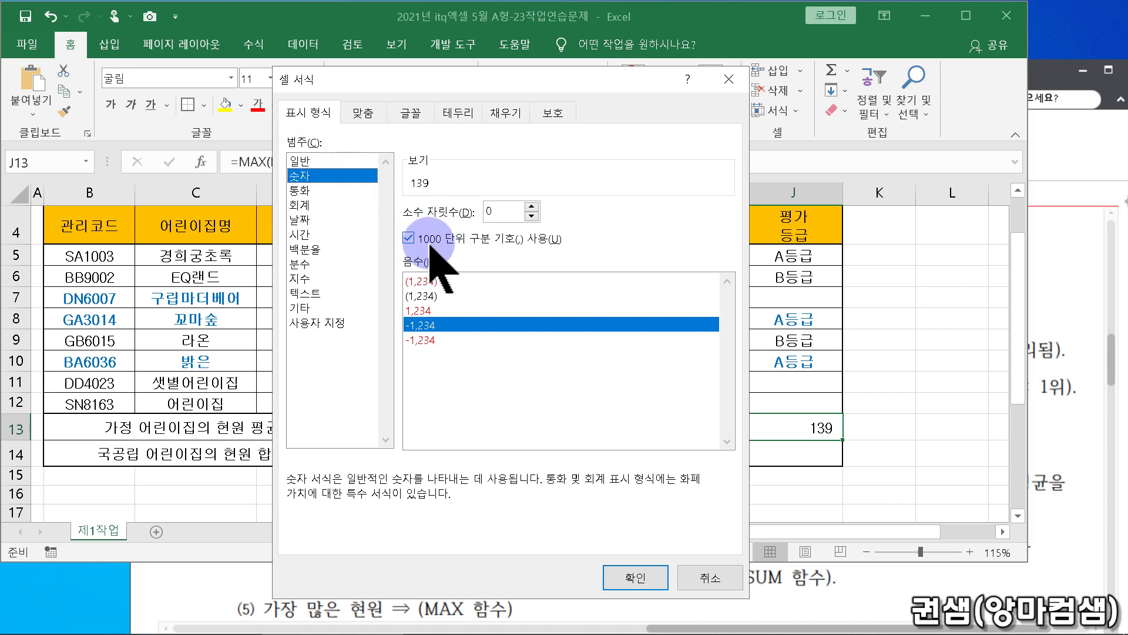
pyautogui.moveTo(441, 83); pyautogui.dragTo(444, 177)
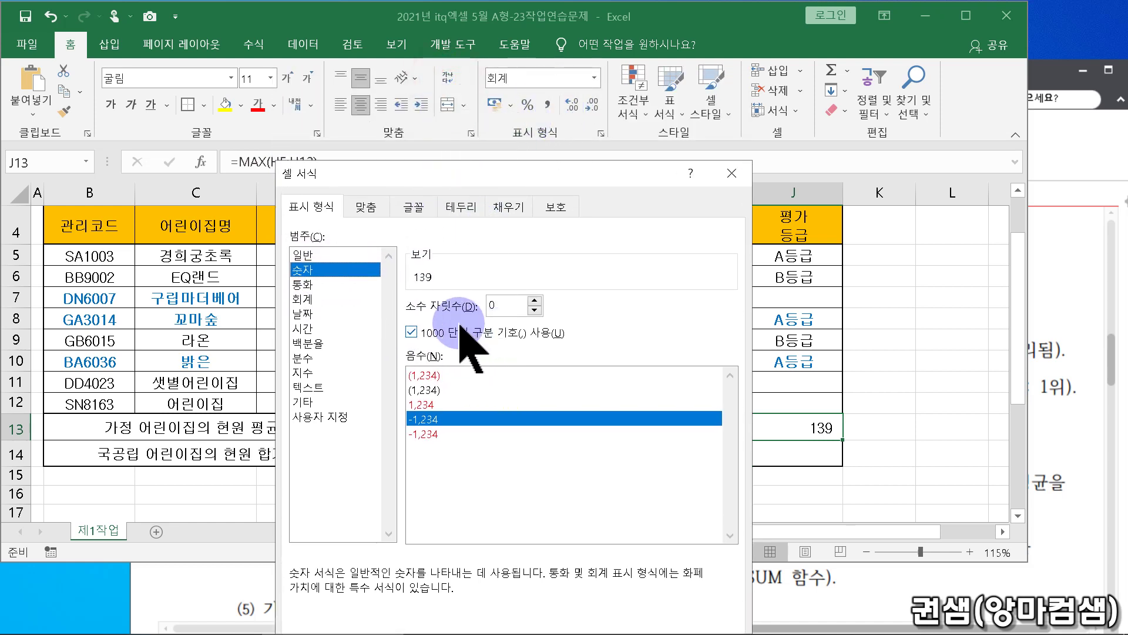
pyautogui.moveTo(525, 176); pyautogui.dragTo(531, 86)
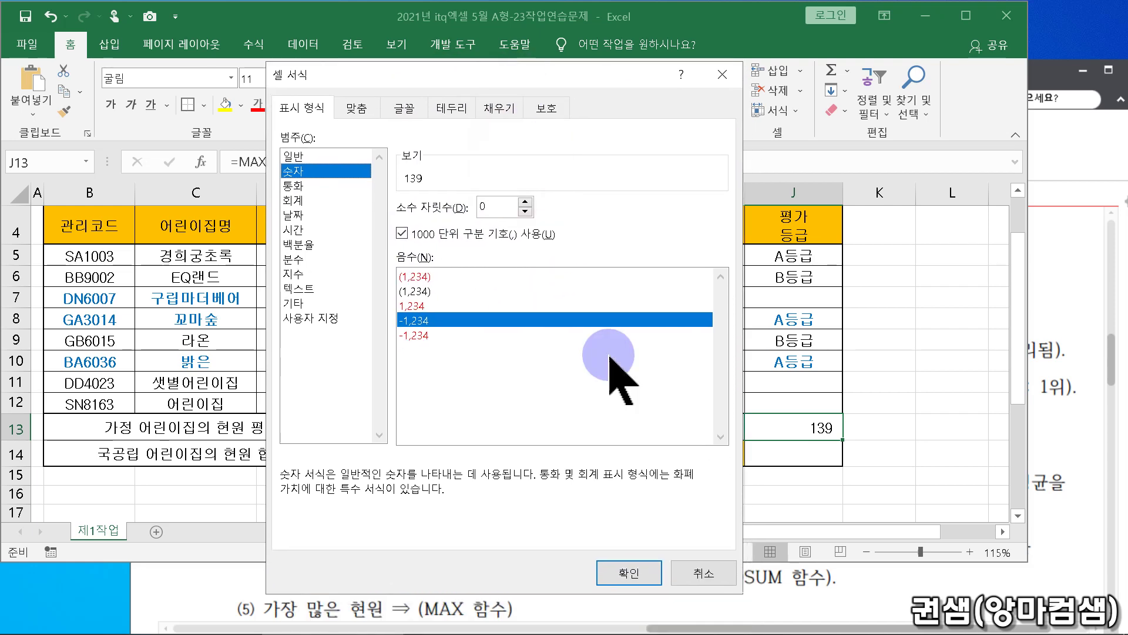
pyautogui.click(638, 614)
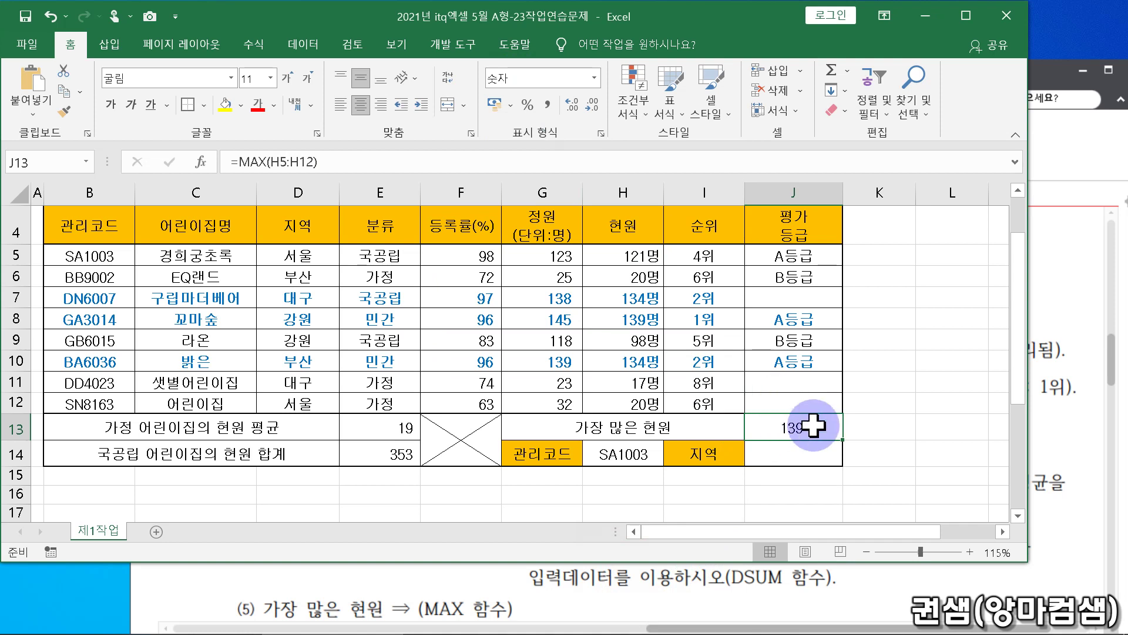
# - Apply the comma style to the MAX result in cell J13
pyautogui.click(547, 104)
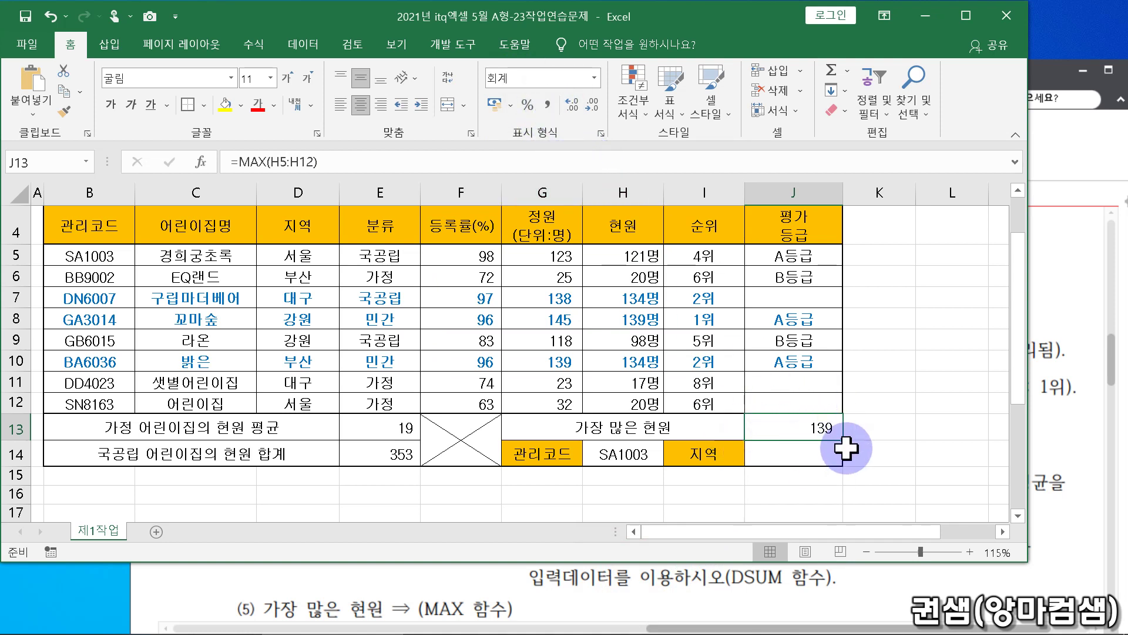
pyautogui.click(548, 105)
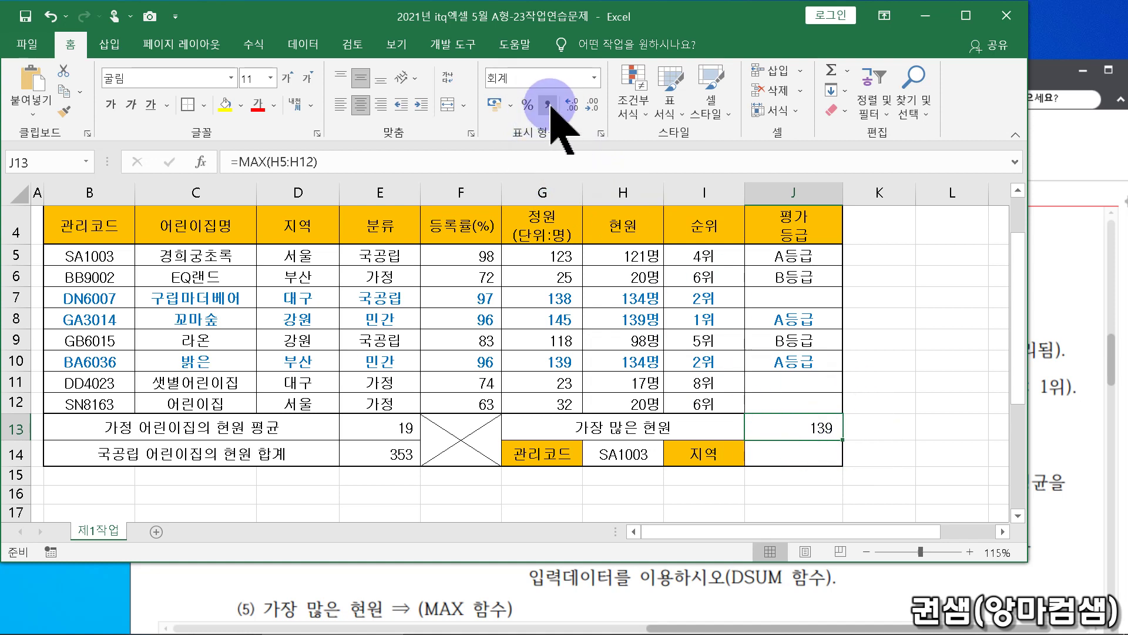
# - Show task (6) on the VLOOKUP function in the 알PDF problem sheet and return to Excel
pyautogui.click(806, 455)
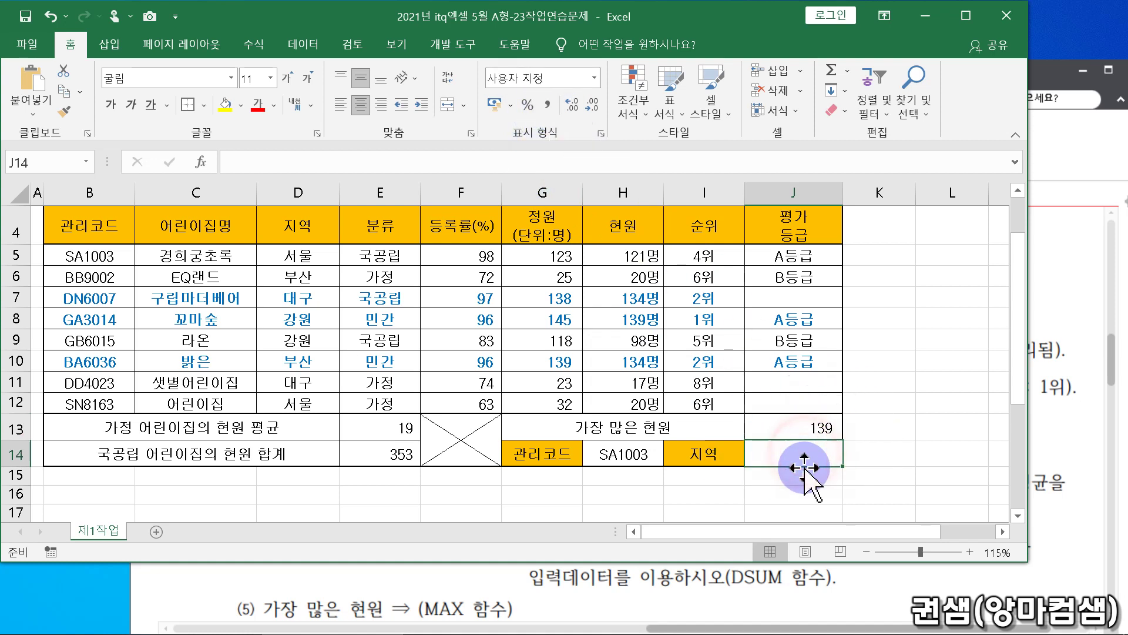
pyautogui.click(1067, 564)
pyautogui.scroll(-5, 1065, 556)
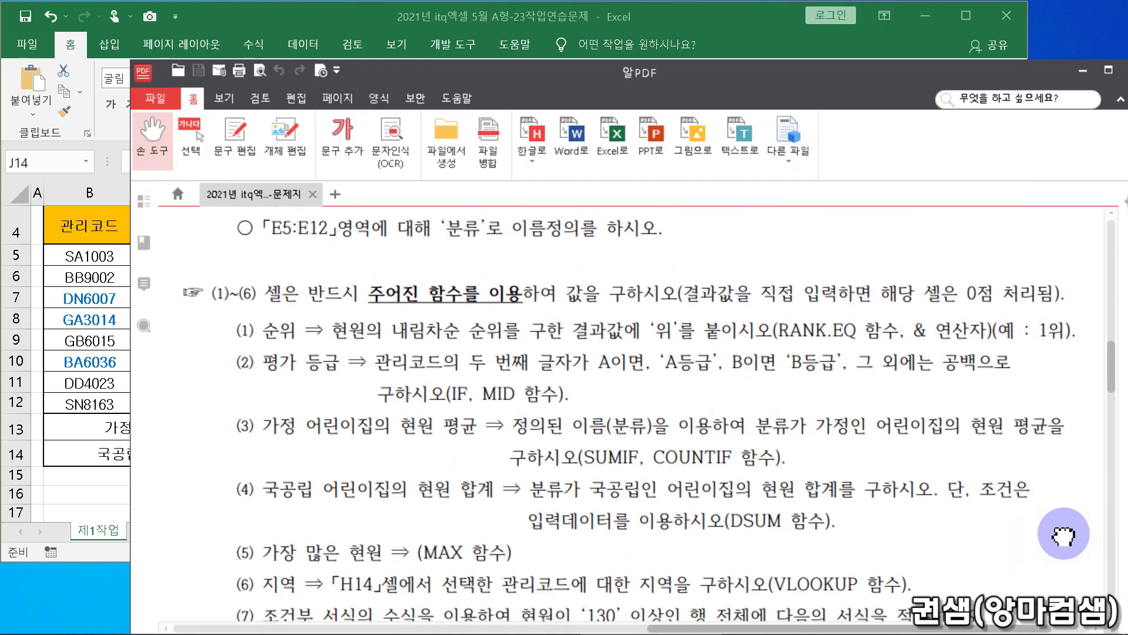
pyautogui.click(88, 556)
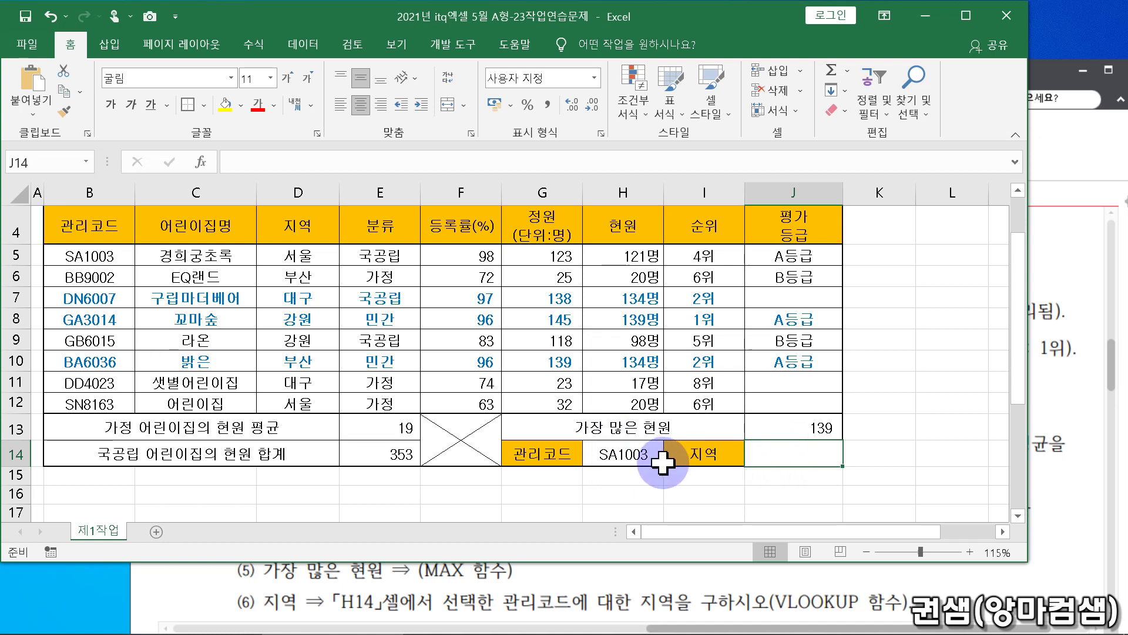
# - Highlight the 관리코드 and 지역 columns and the range B5:D12 that spans them as the lookup table
pyautogui.click(85, 192)
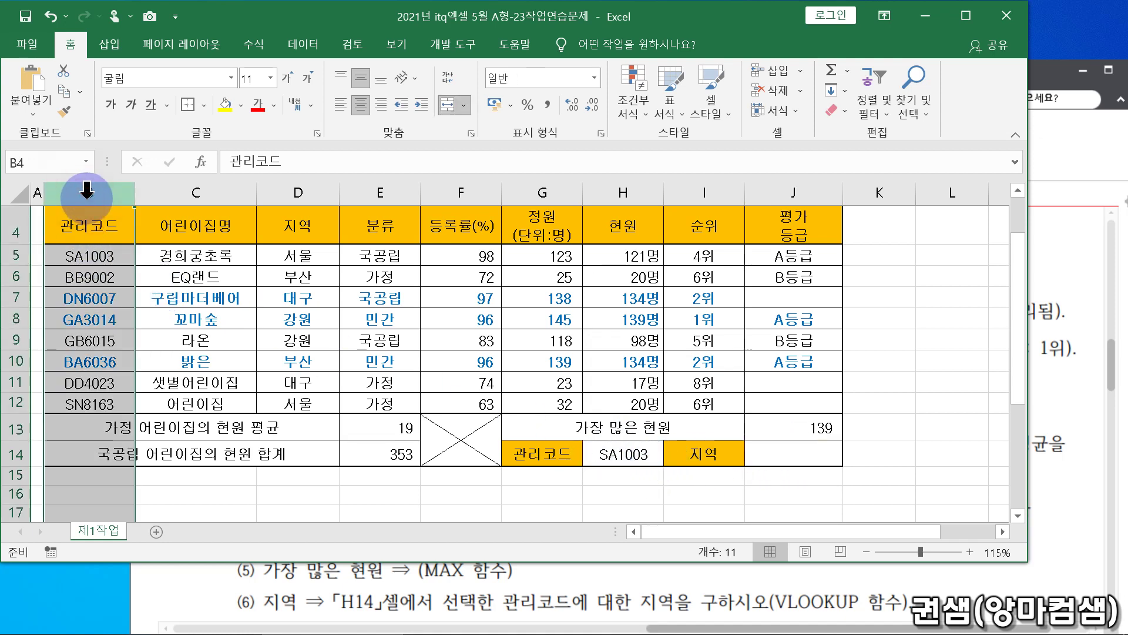
pyautogui.click(298, 193)
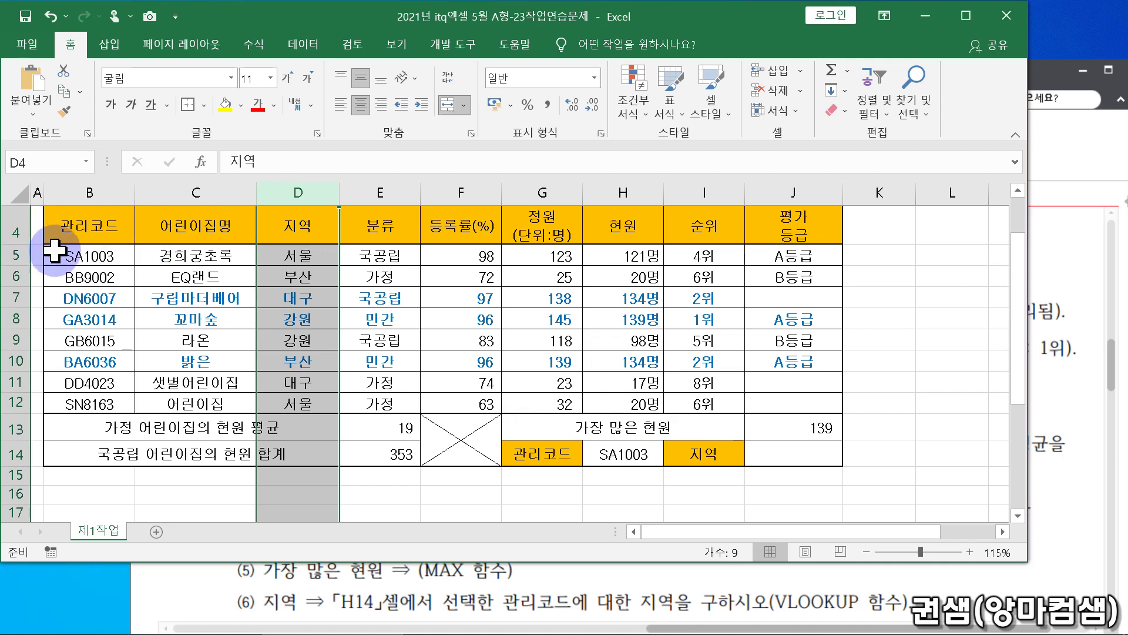
pyautogui.moveTo(83, 249); pyautogui.dragTo(297, 403)
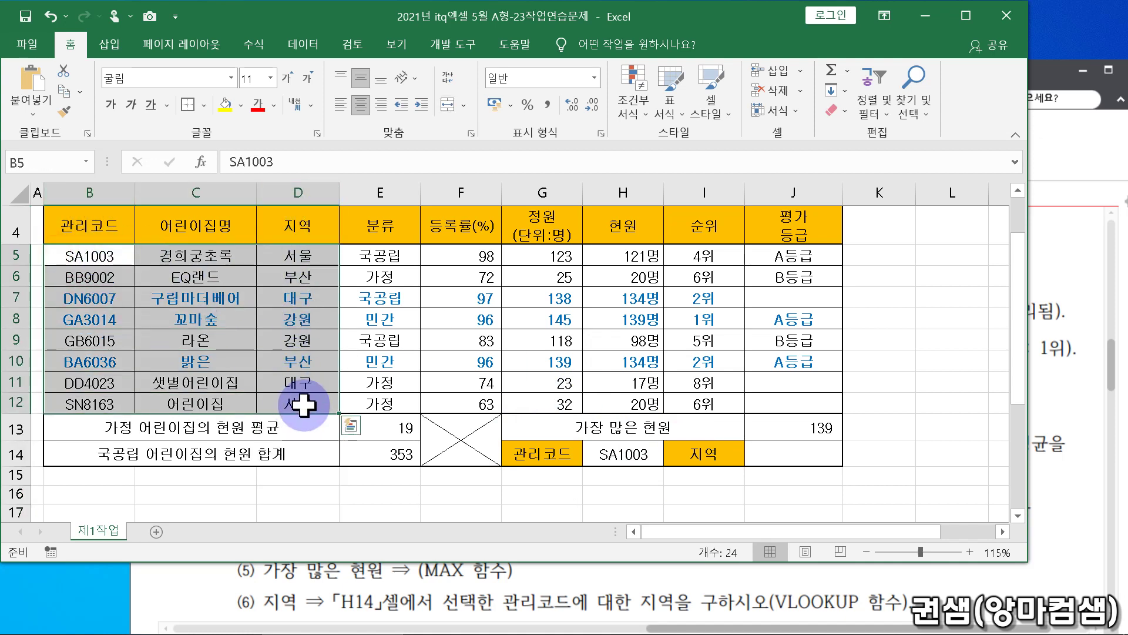
# - Start a VLOOKUP function in cell J14 by searching for vlookup in the function wizard
pyautogui.click(781, 456)
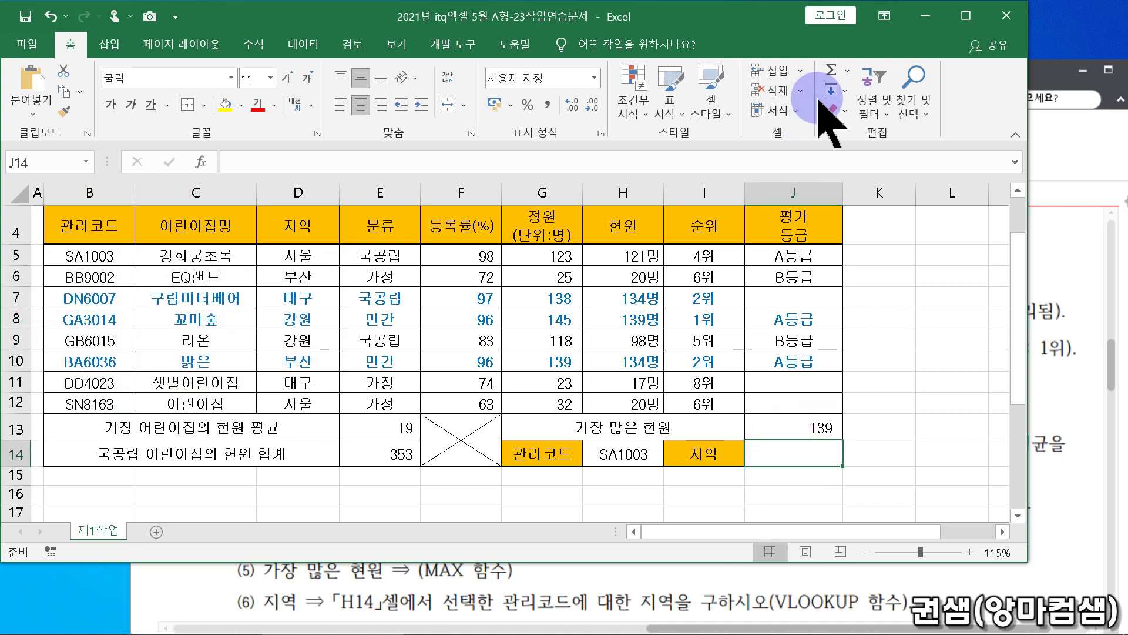
pyautogui.click(847, 72)
pyautogui.click(884, 206)
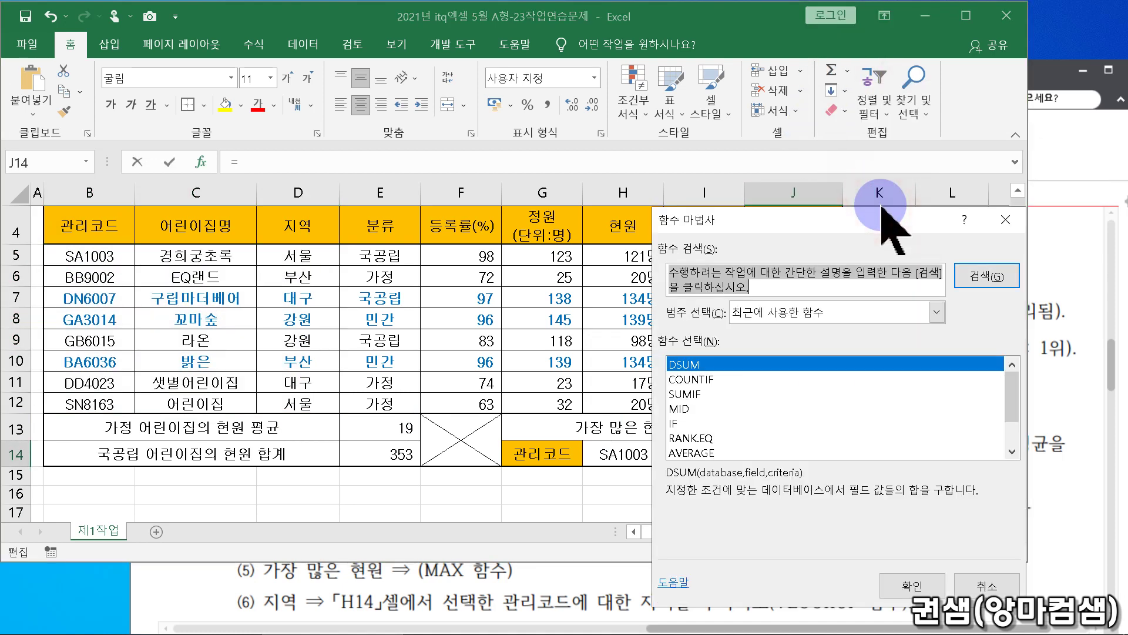
pyautogui.write('vlookup')
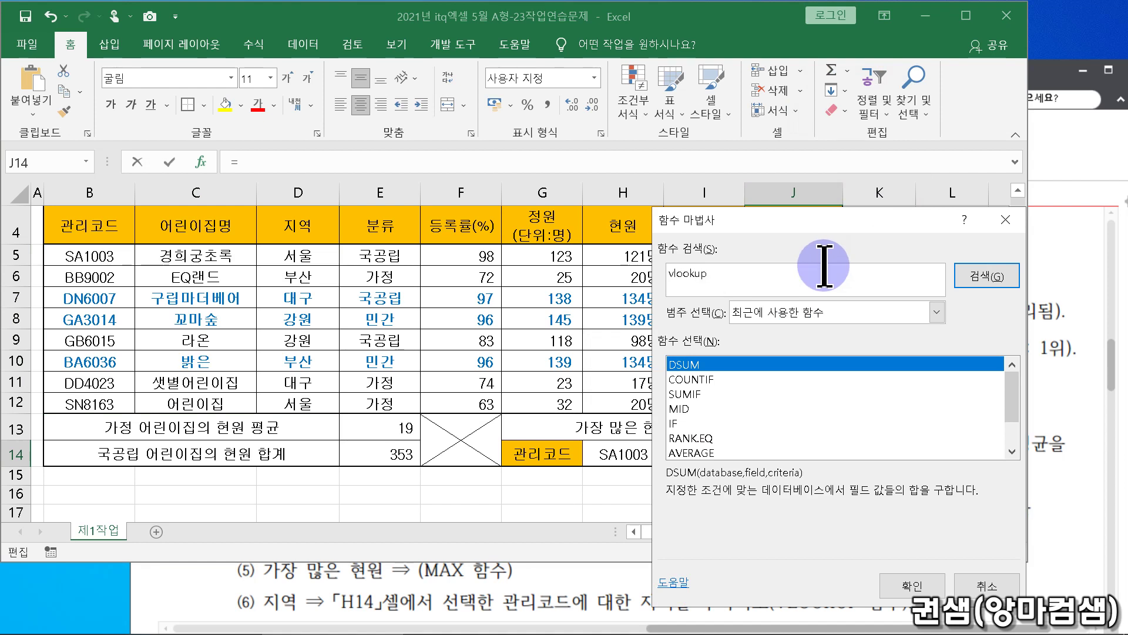
pyautogui.press('Return')
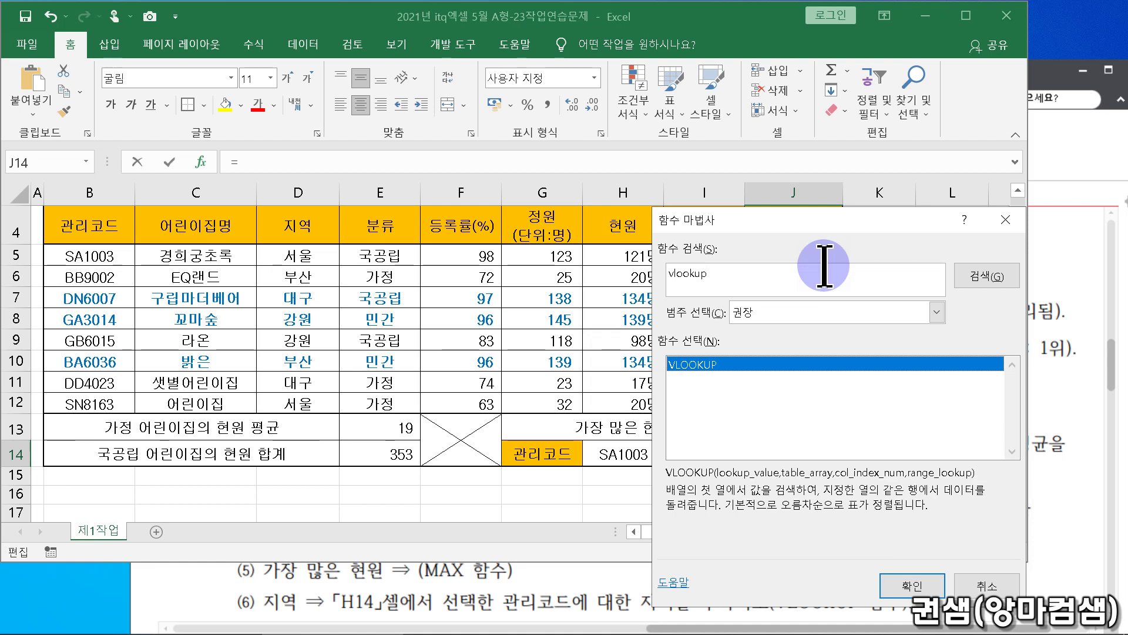
pyautogui.press('Return')
# - Set the VLOOKUP lookup value to H14 and the table array to the absolute range $B$5:$D$12
pyautogui.moveTo(770, 247); pyautogui.dragTo(925, 14)
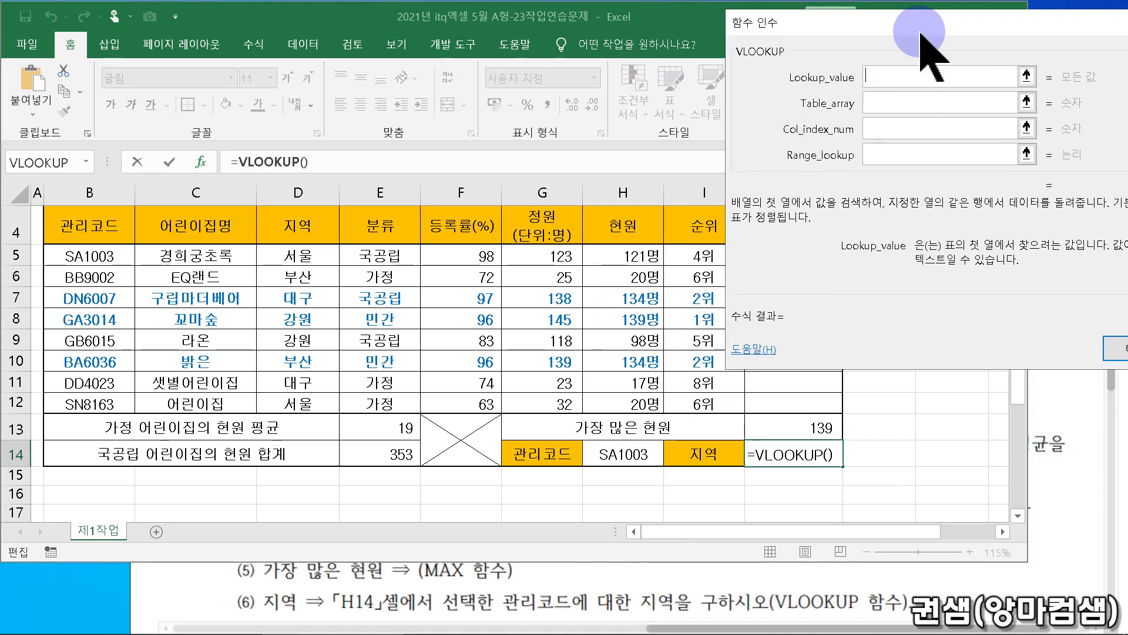
pyautogui.click(618, 457)
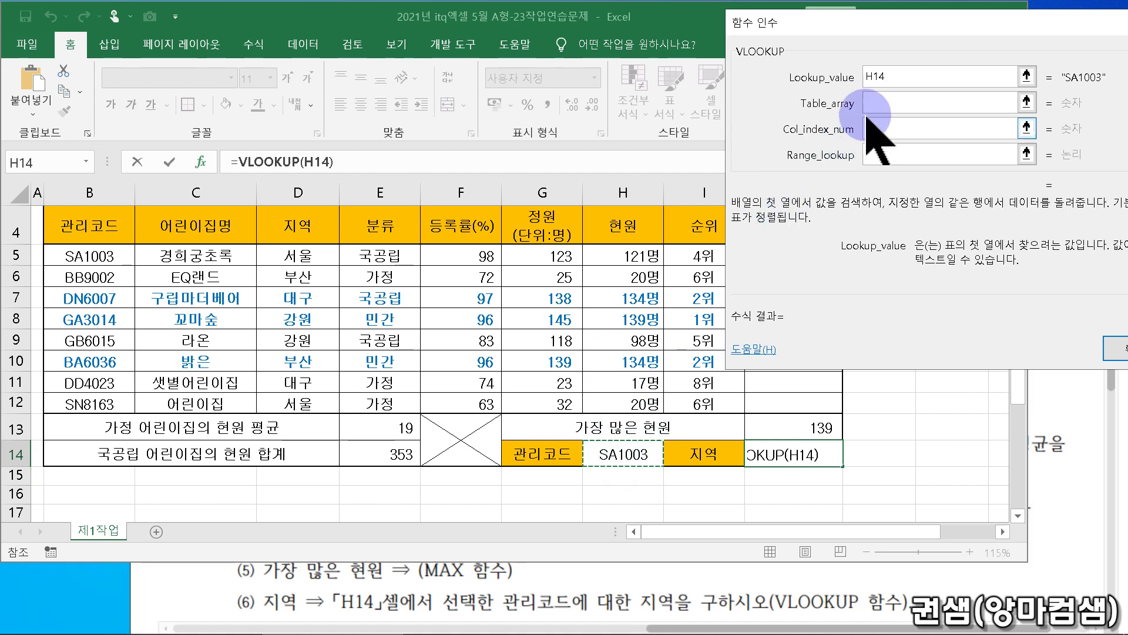
pyautogui.click(890, 105)
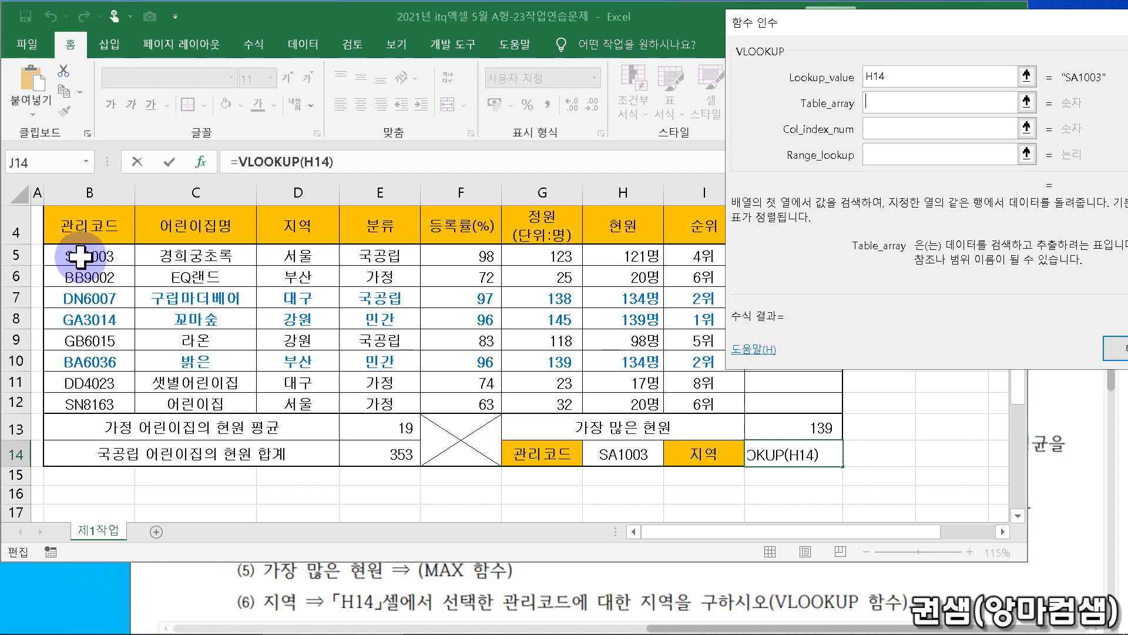
pyautogui.moveTo(80, 256); pyautogui.dragTo(298, 397)
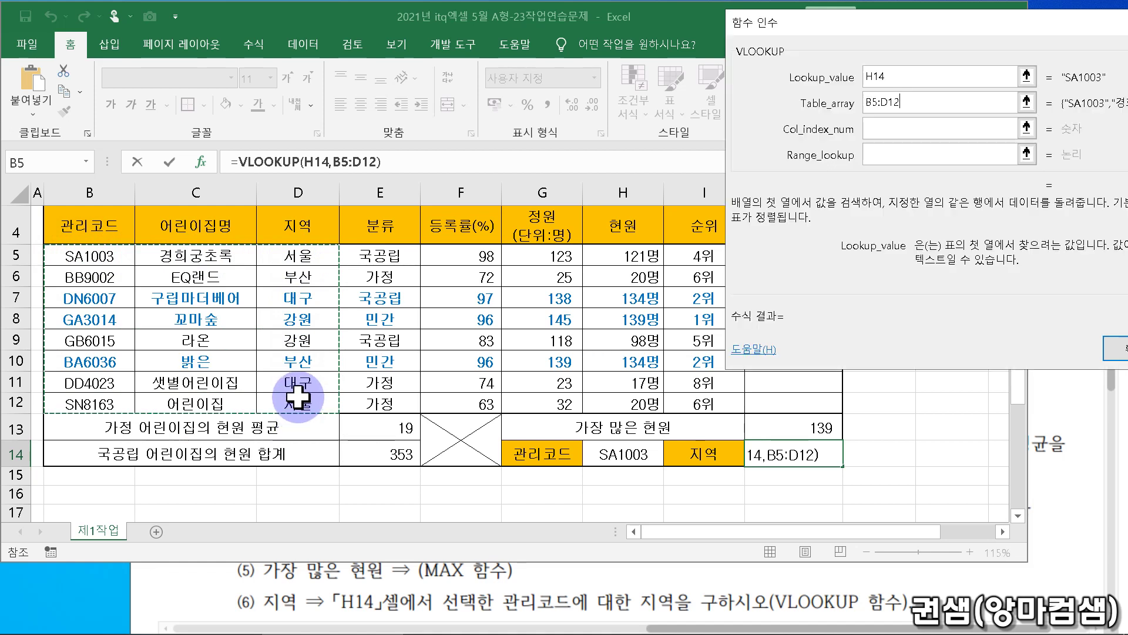
pyautogui.press('F4')
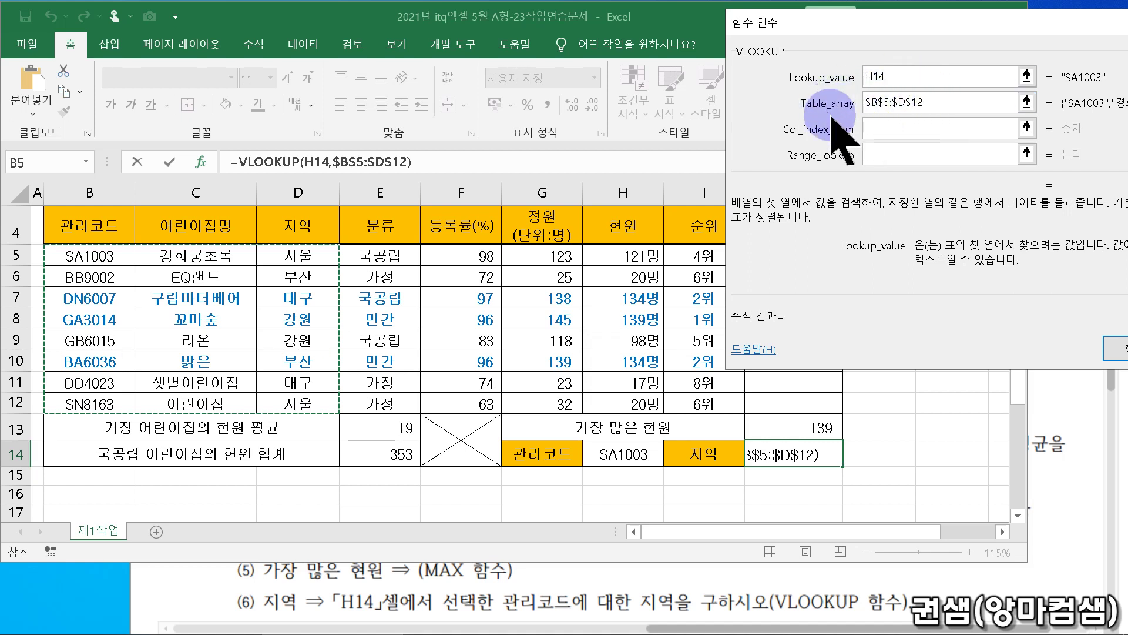
# - Set the VLOOKUP column index to 3 and the range lookup to 0, and accept the function
pyautogui.click(890, 130)
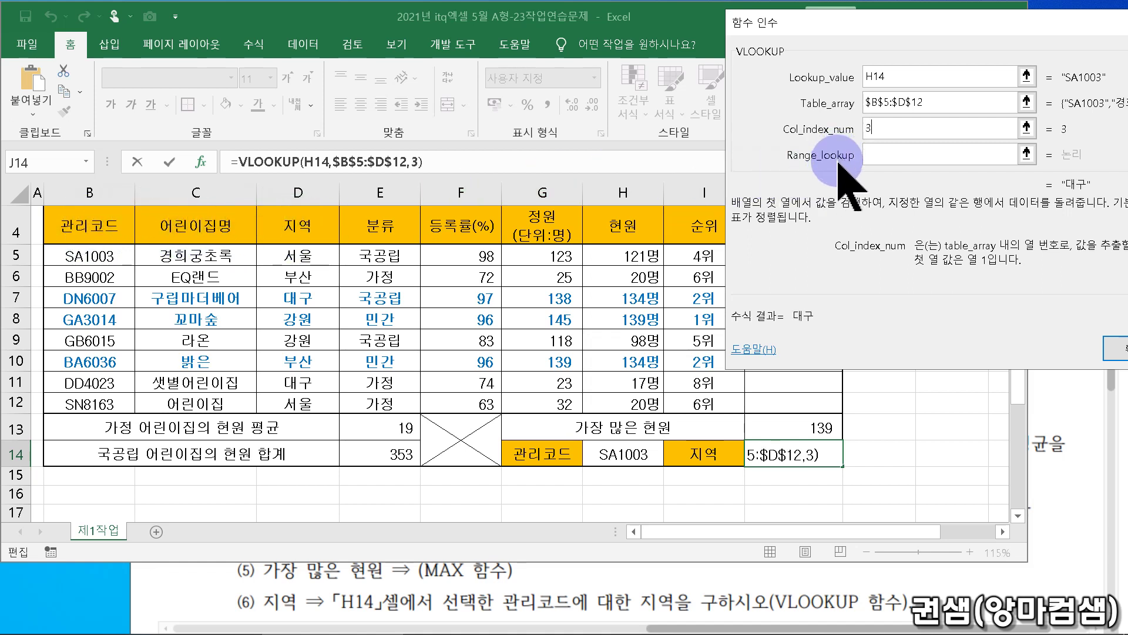
pyautogui.click(885, 153)
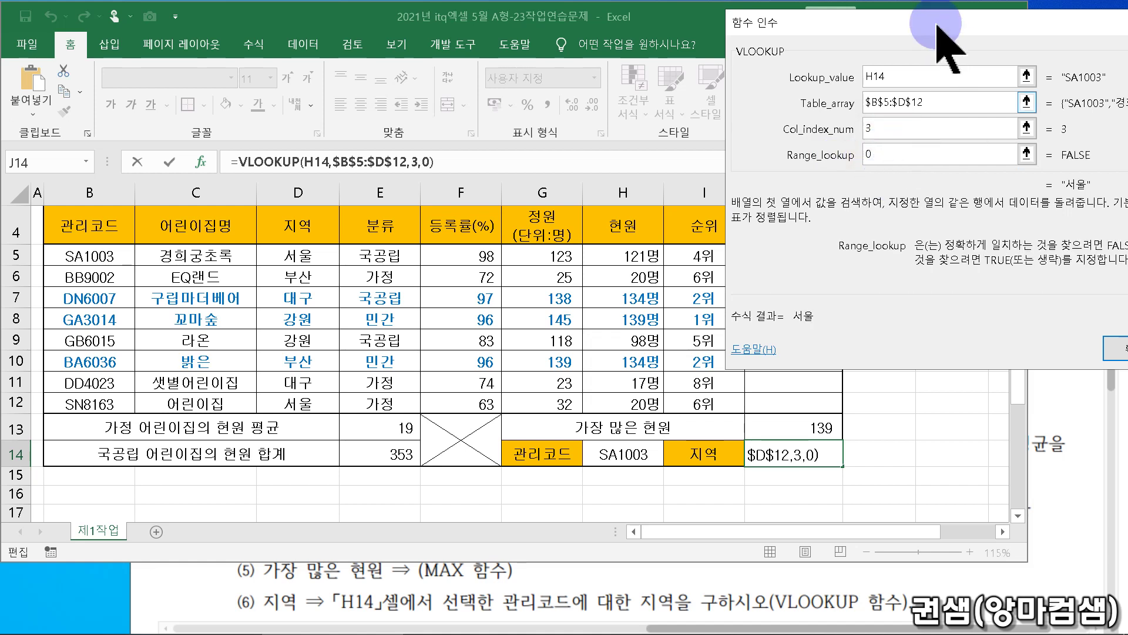
pyautogui.moveTo(942, 33); pyautogui.dragTo(745, 45)
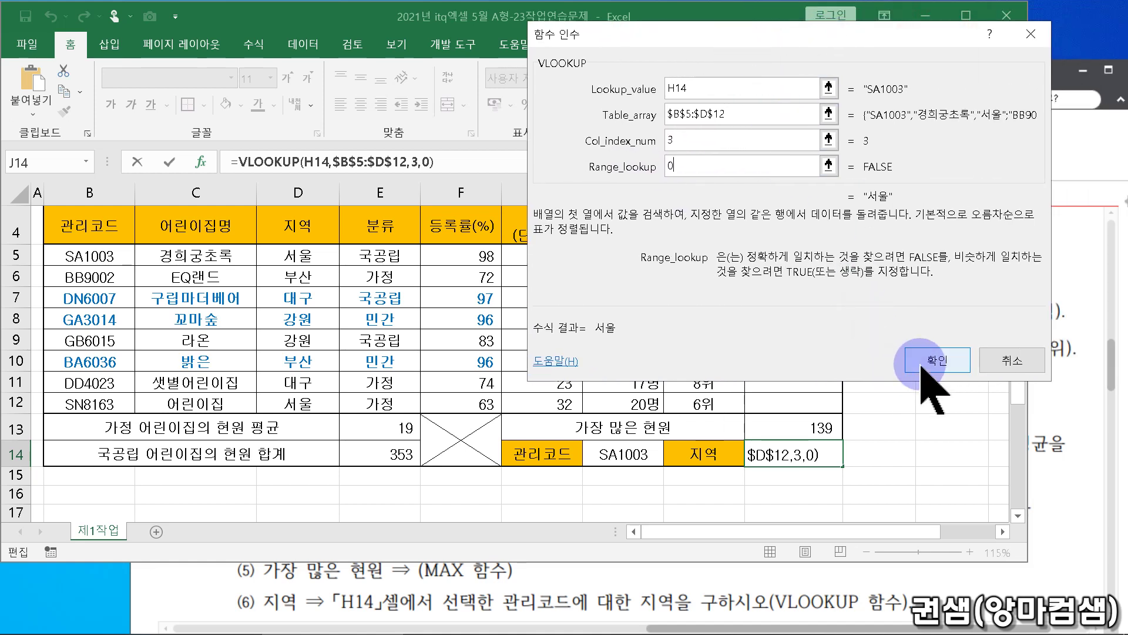
pyautogui.click(938, 361)
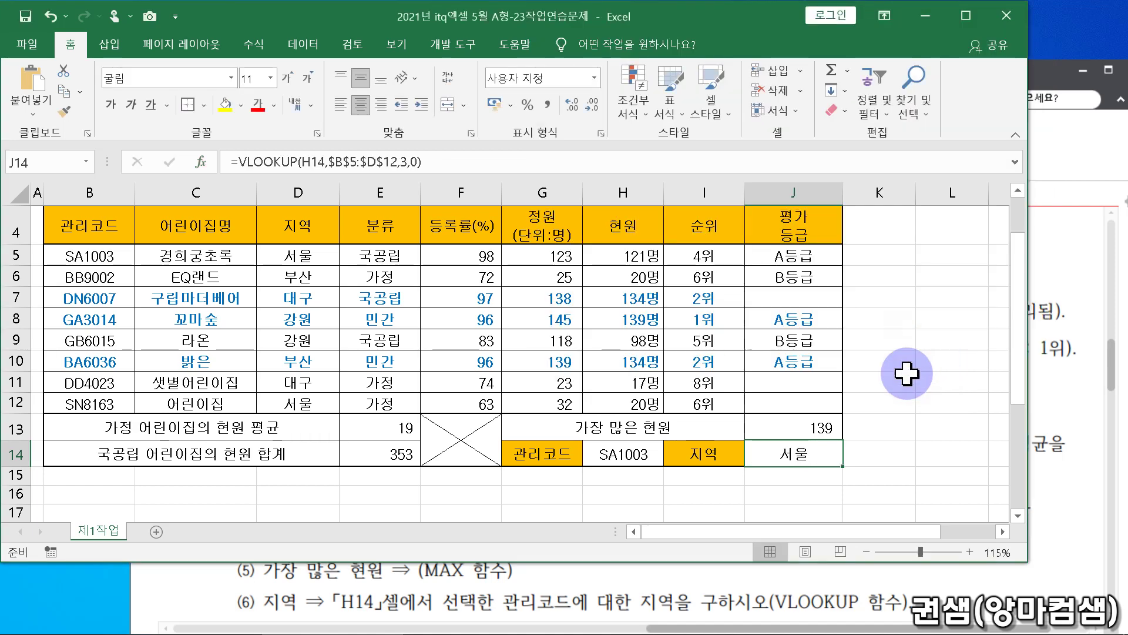
# - Test the VLOOKUP by choosing 관리코드 BB9002 in cell H14, and set it back to SA1003
pyautogui.click(615, 468)
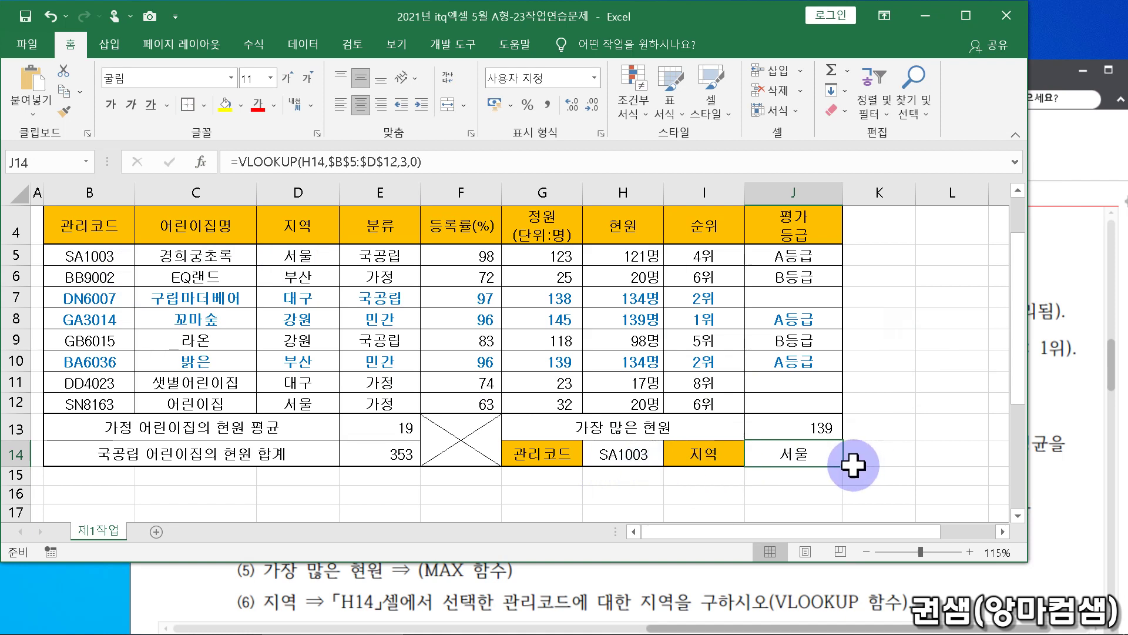
pyautogui.click(644, 453)
pyautogui.click(670, 457)
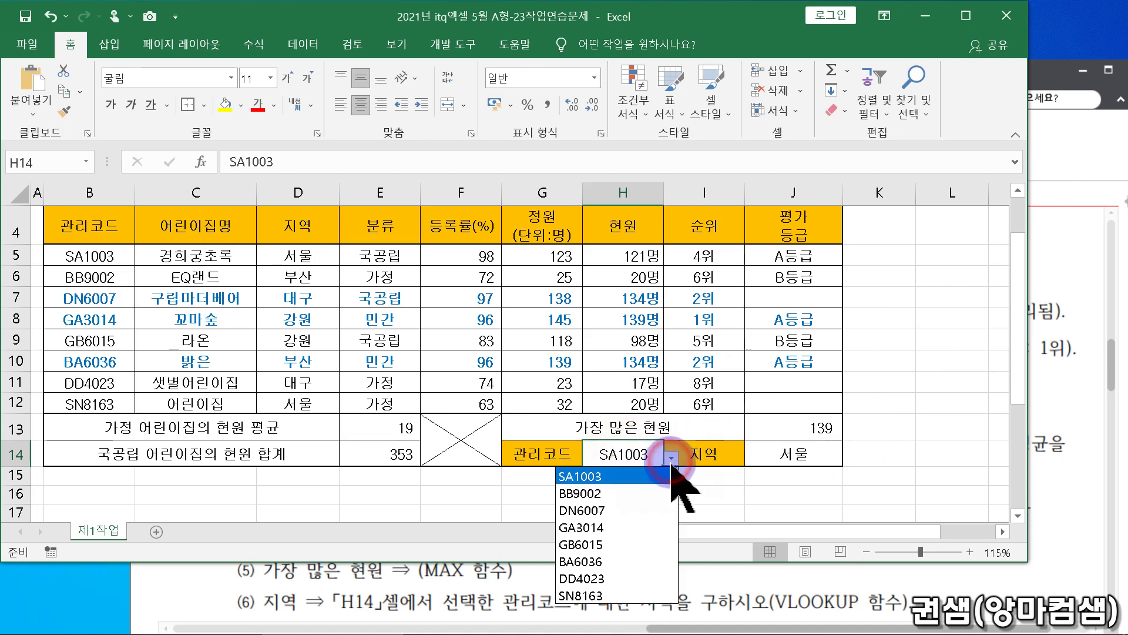
pyautogui.click(629, 494)
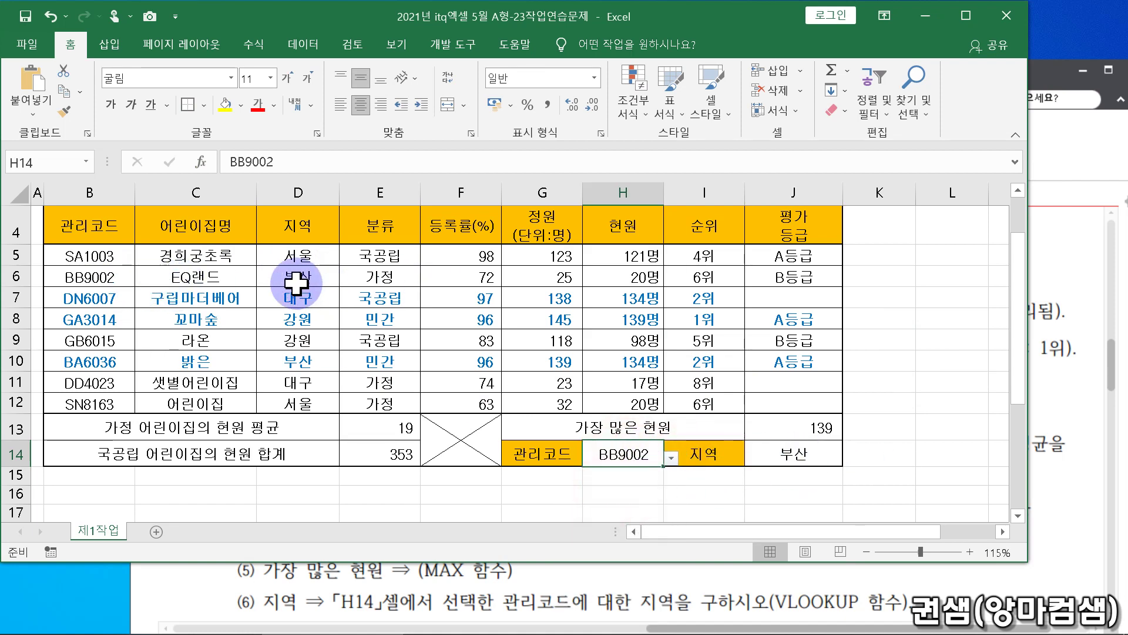
pyautogui.click(671, 458)
pyautogui.click(596, 474)
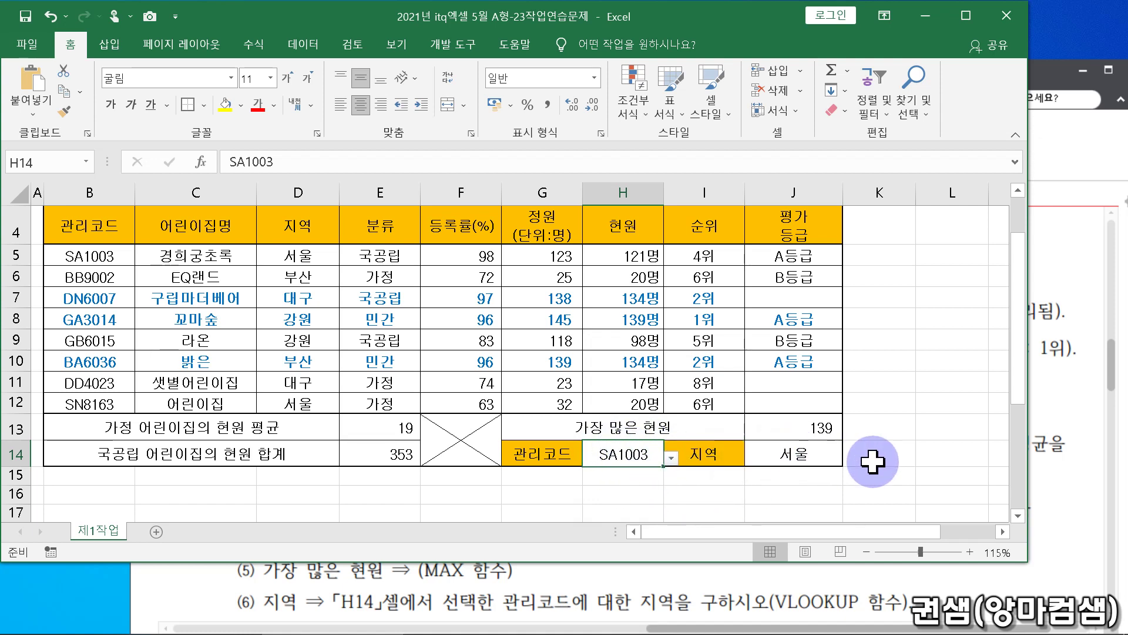
pyautogui.click(891, 463)
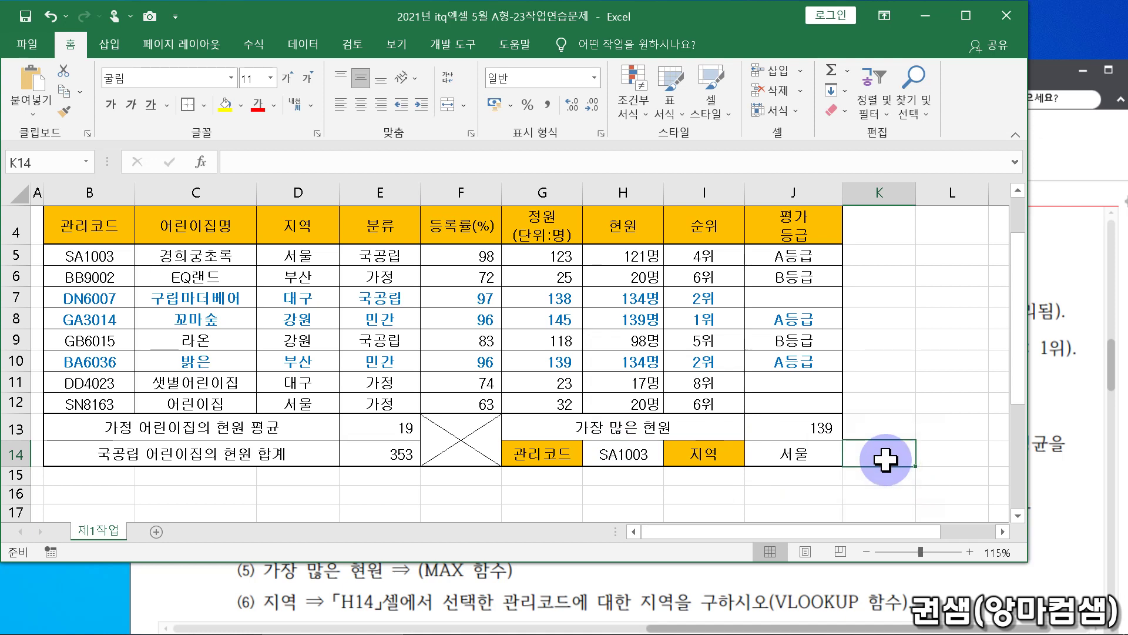
pyautogui.scroll(1, 884, 460)
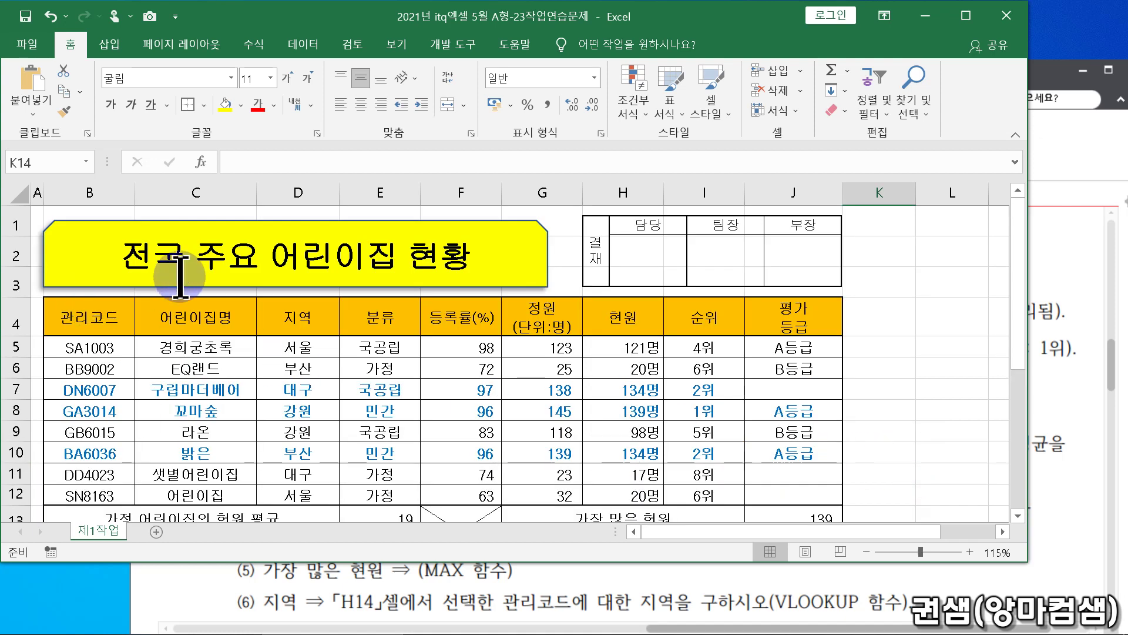